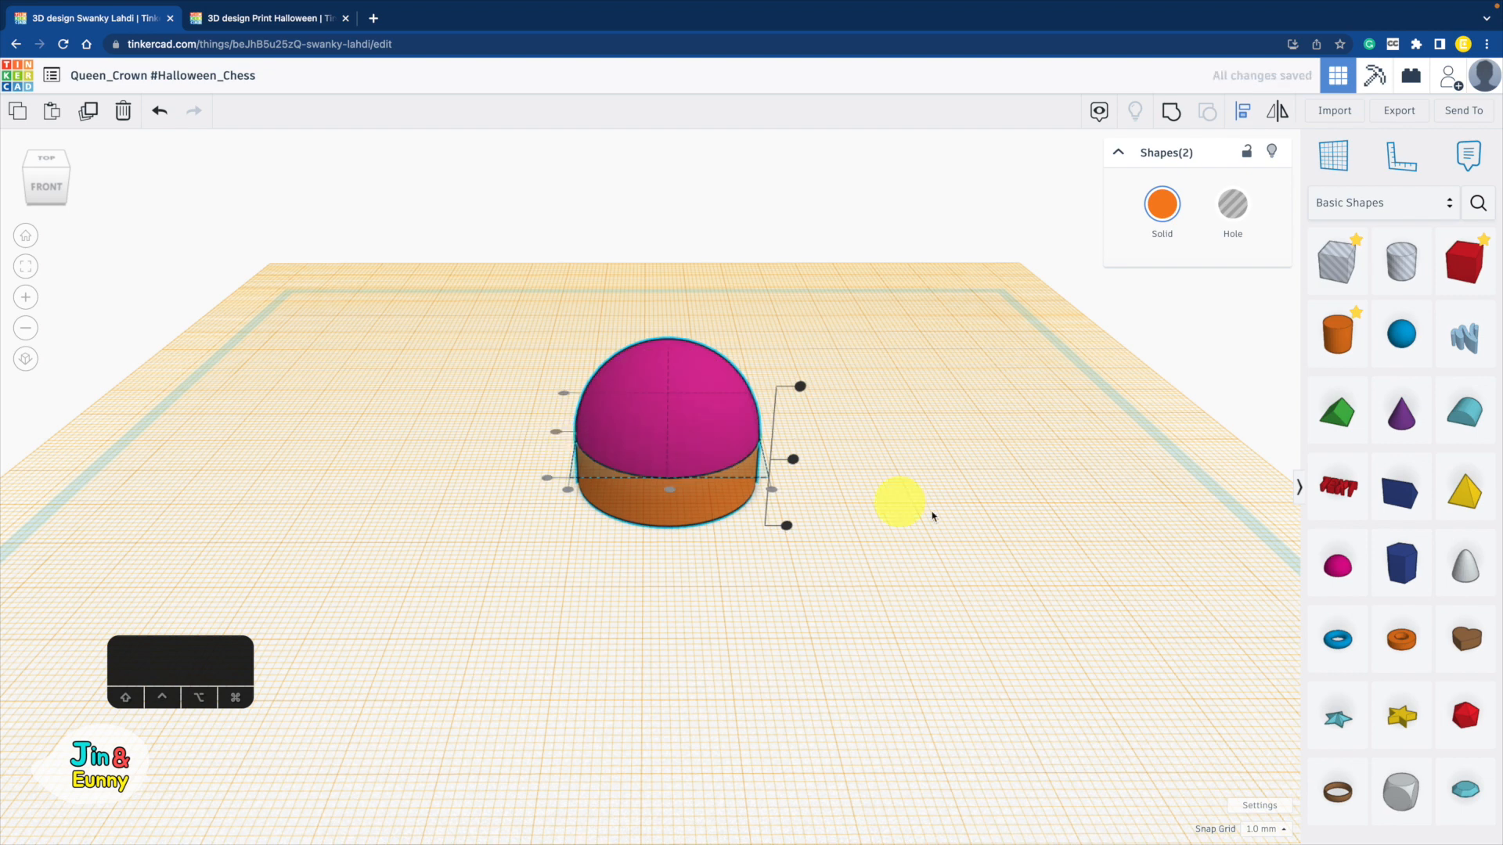
- Reset the workplane to the default base grid with nothing selected
left_click(972, 529)
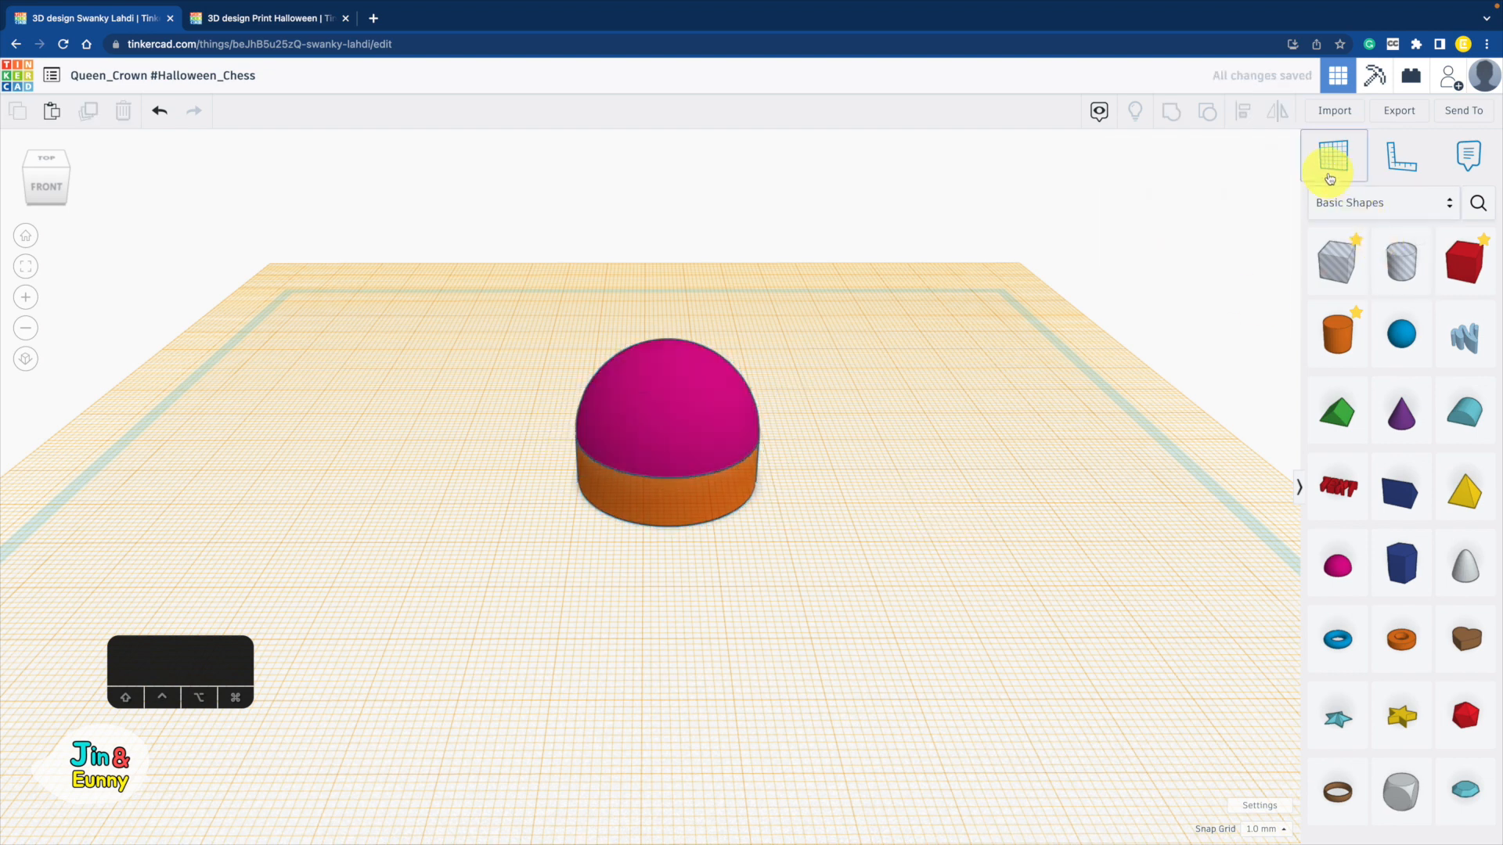
left_click(949, 535)
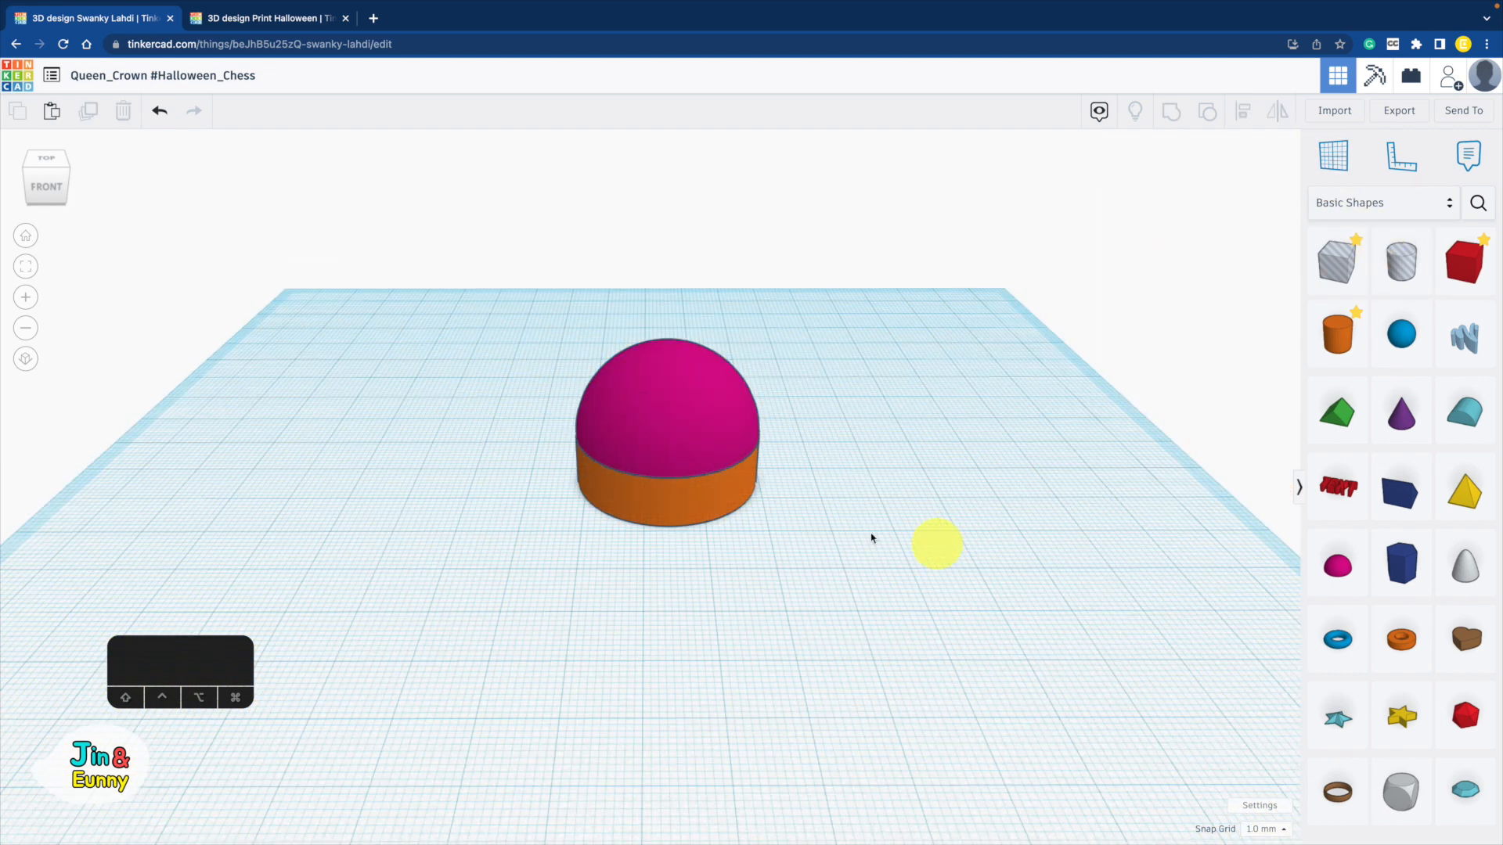
- Duplicate the orange base cylinder and reshape the copy about its centre into a 34 mm wide disc, 1 mm high
left_click(686, 509)
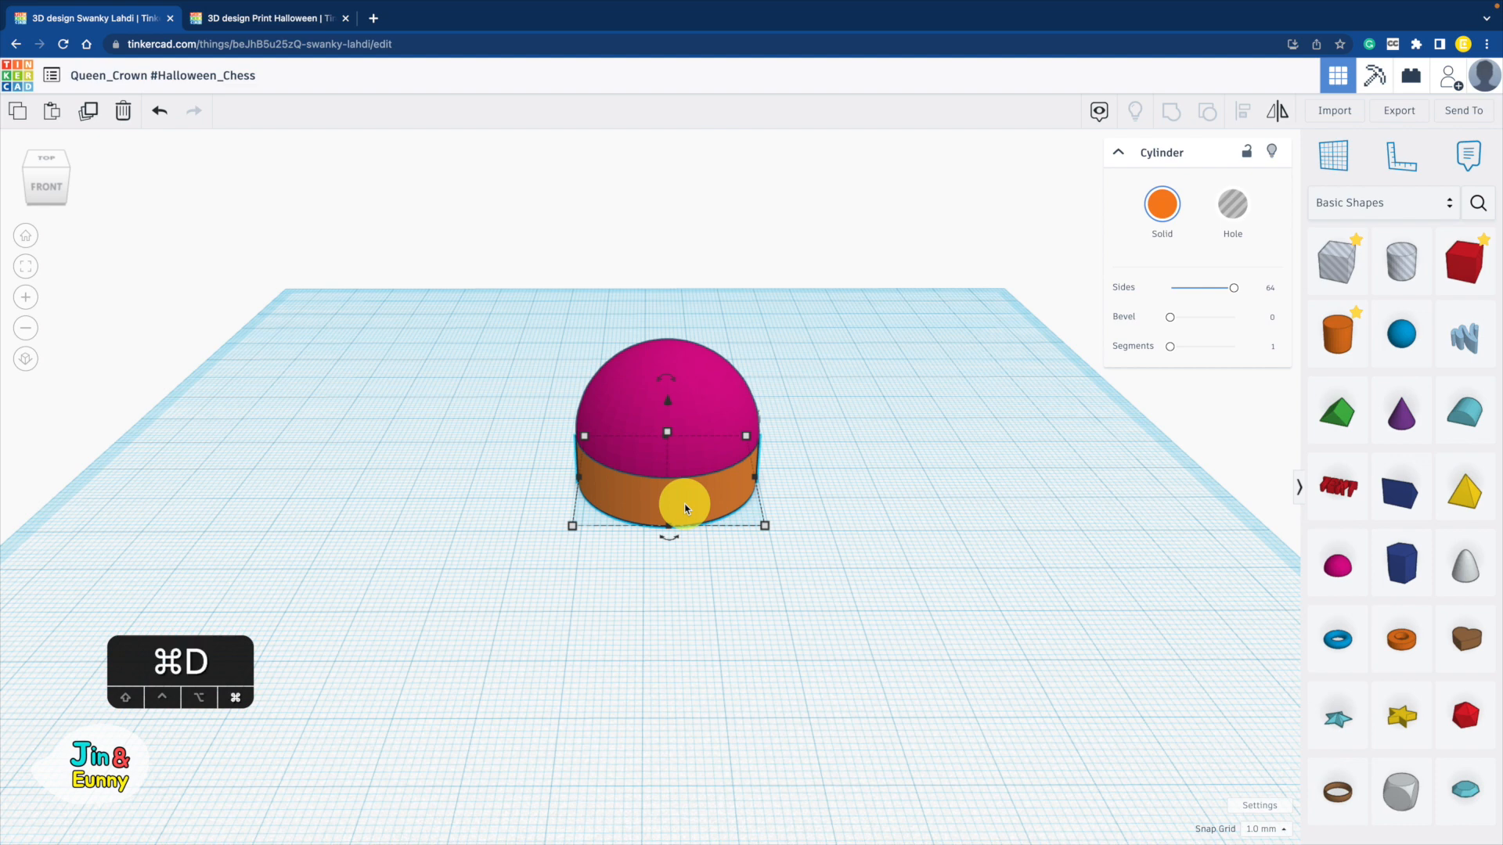
left_click_drag(764, 527, 771, 533, "alt+shift")
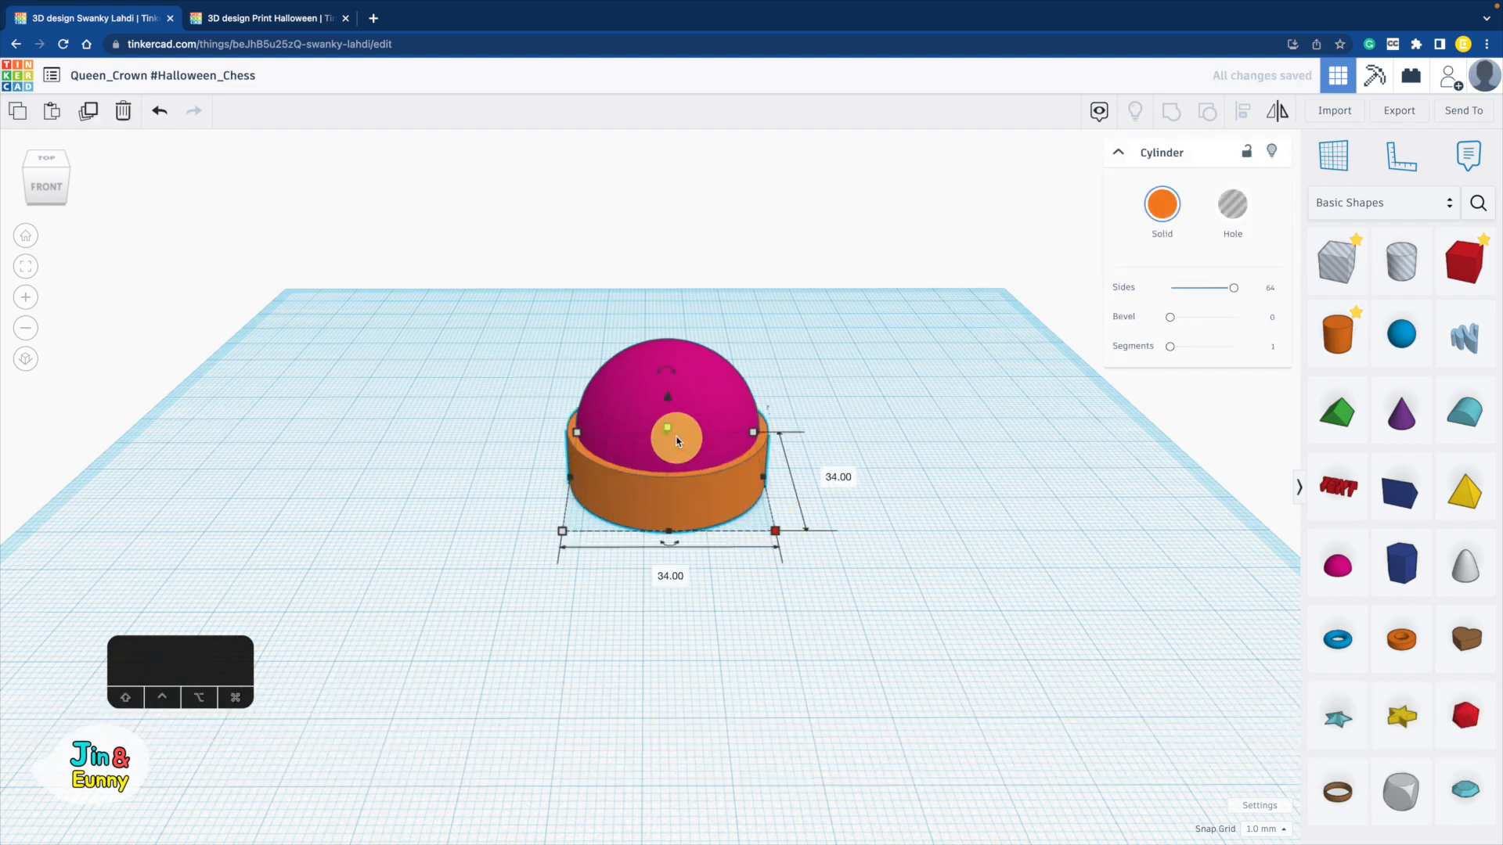
left_click_drag(678, 441, 671, 475)
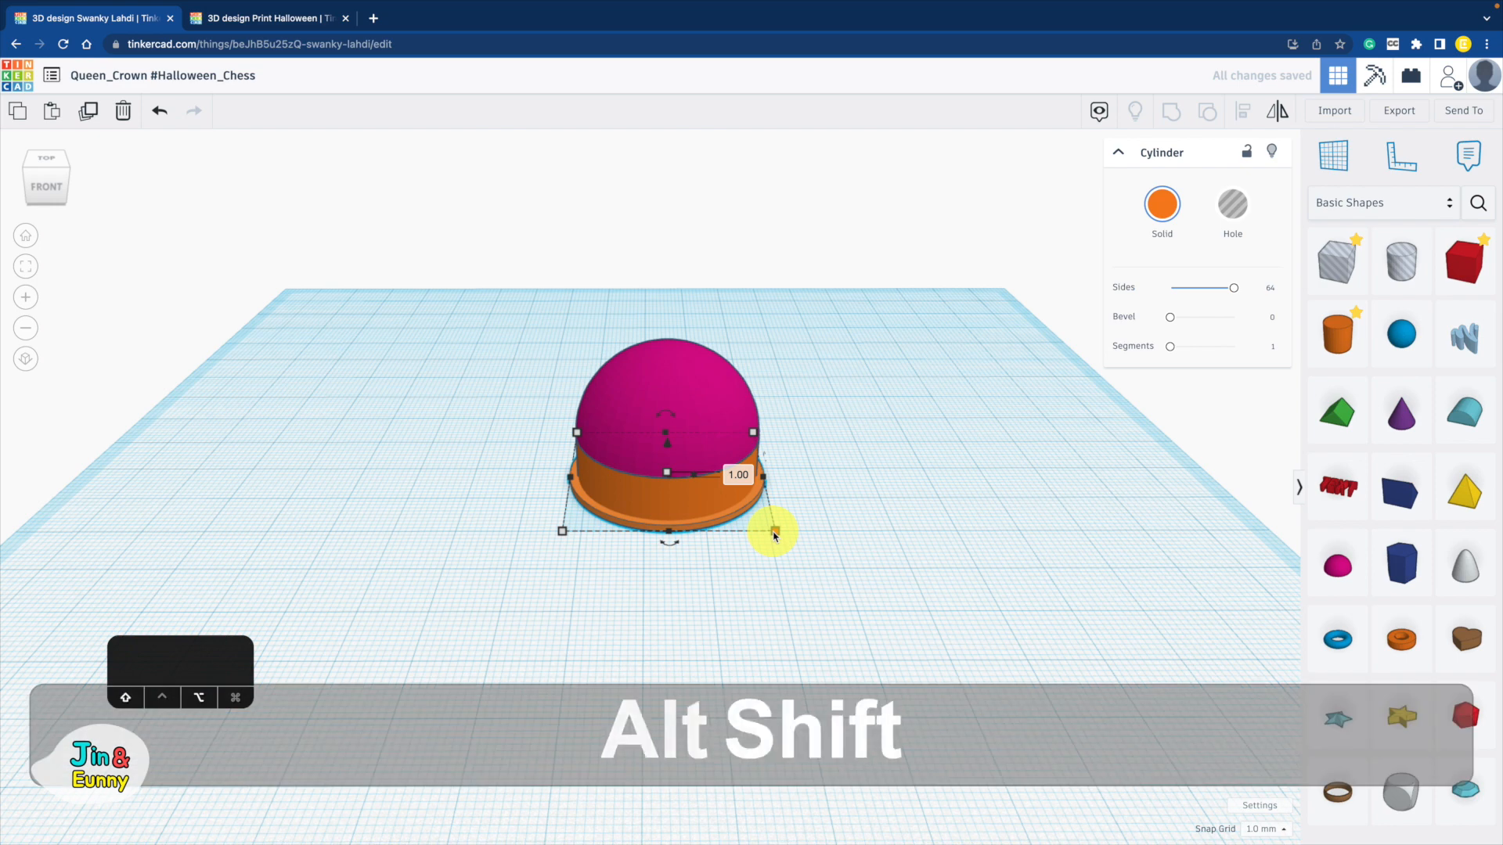
- Set the thin disc's diameter to 33 mm, scaling uniformly about its centre
left_click_drag(773, 530, 771, 532, "alt+shift")
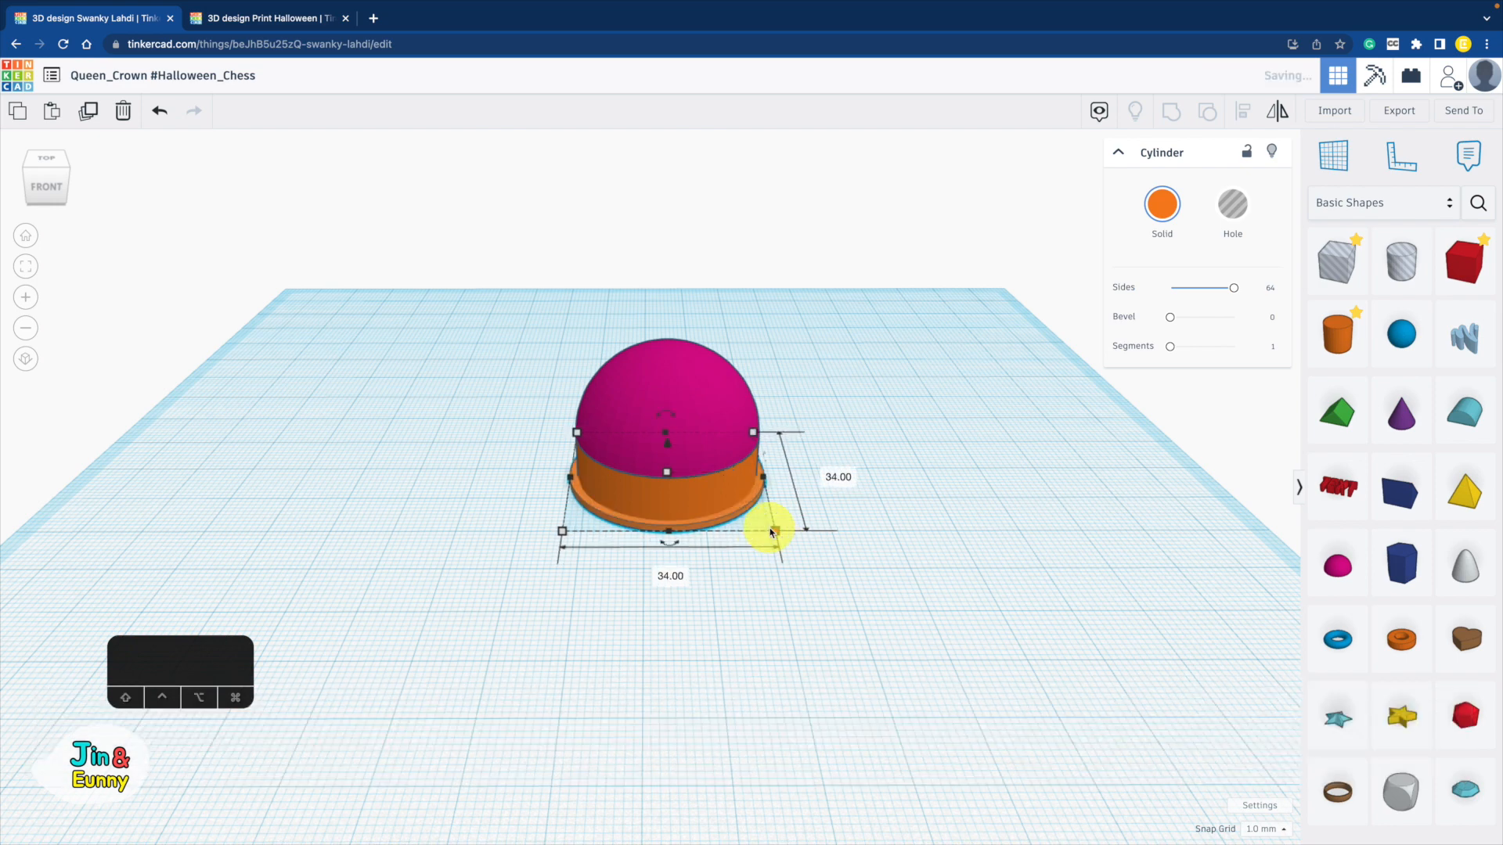
type("33")
key("Return")
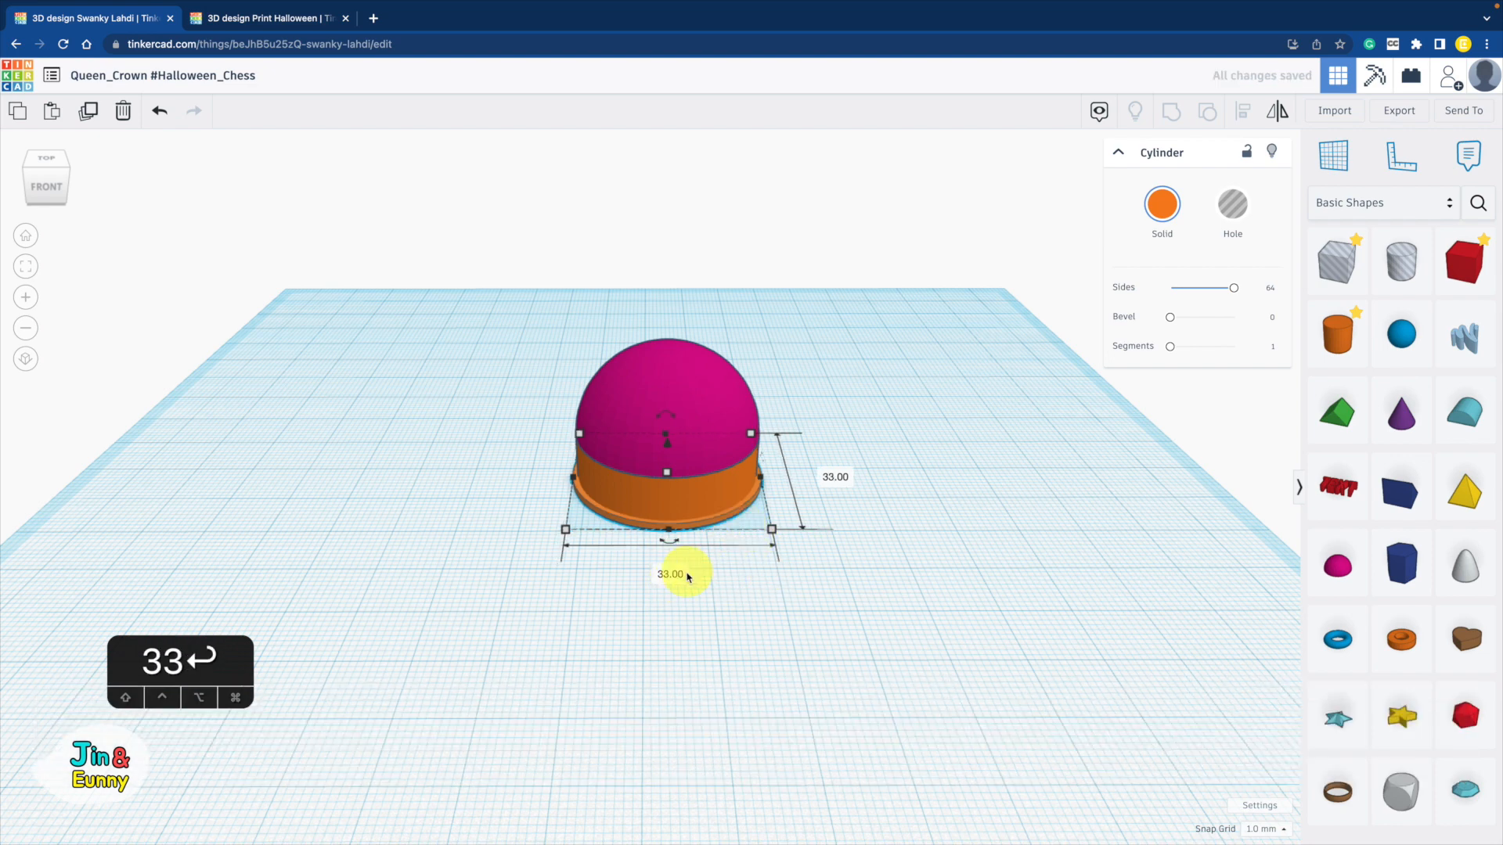
- Try a diameter of 32.5 mm for the thin disc and undo that resize
type("32.5")
key("Return")
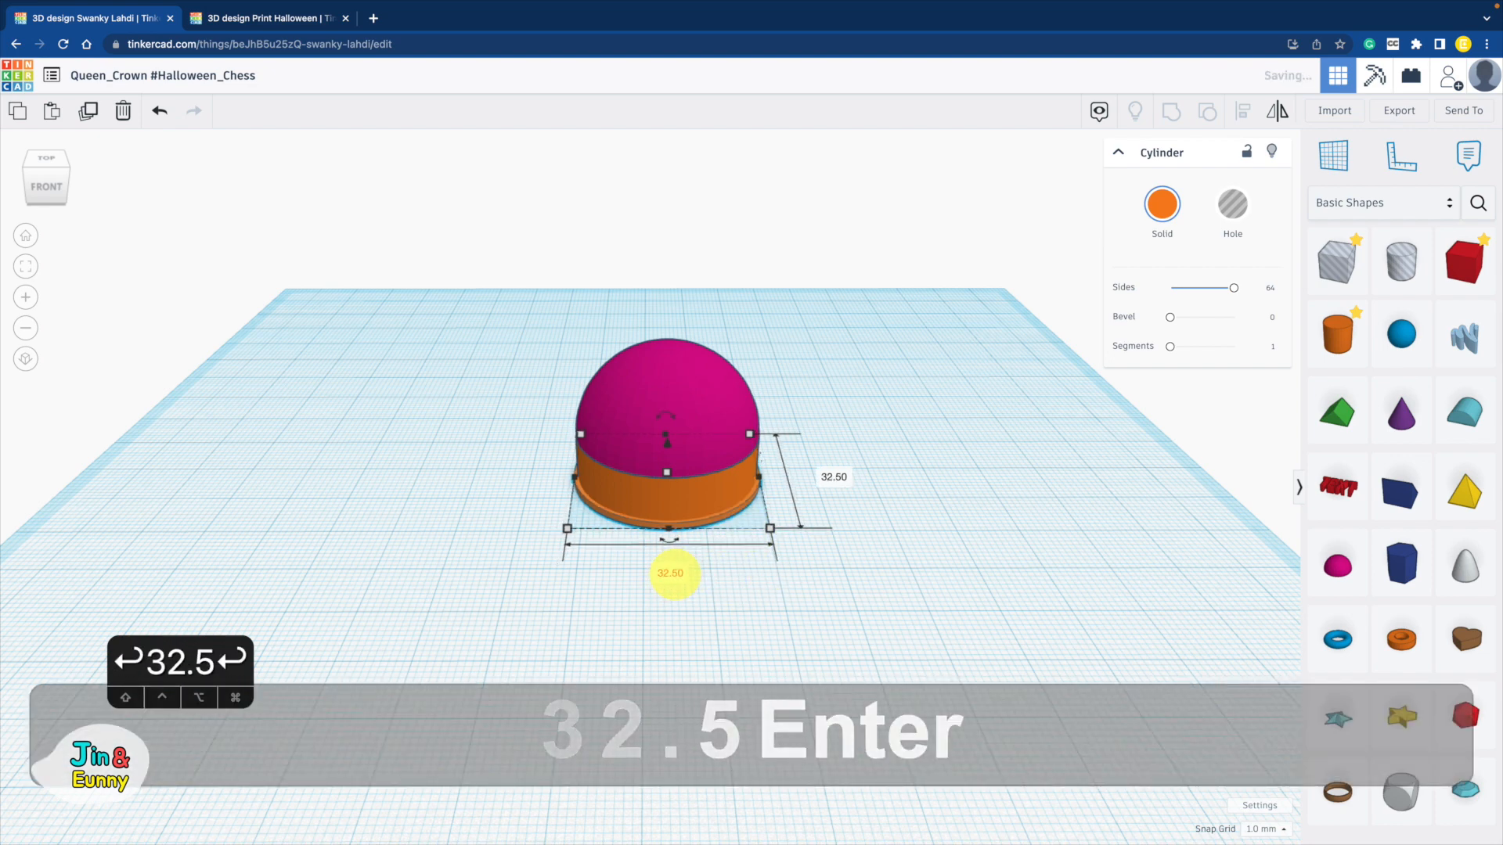
right_click_drag(764, 604, 782, 561)
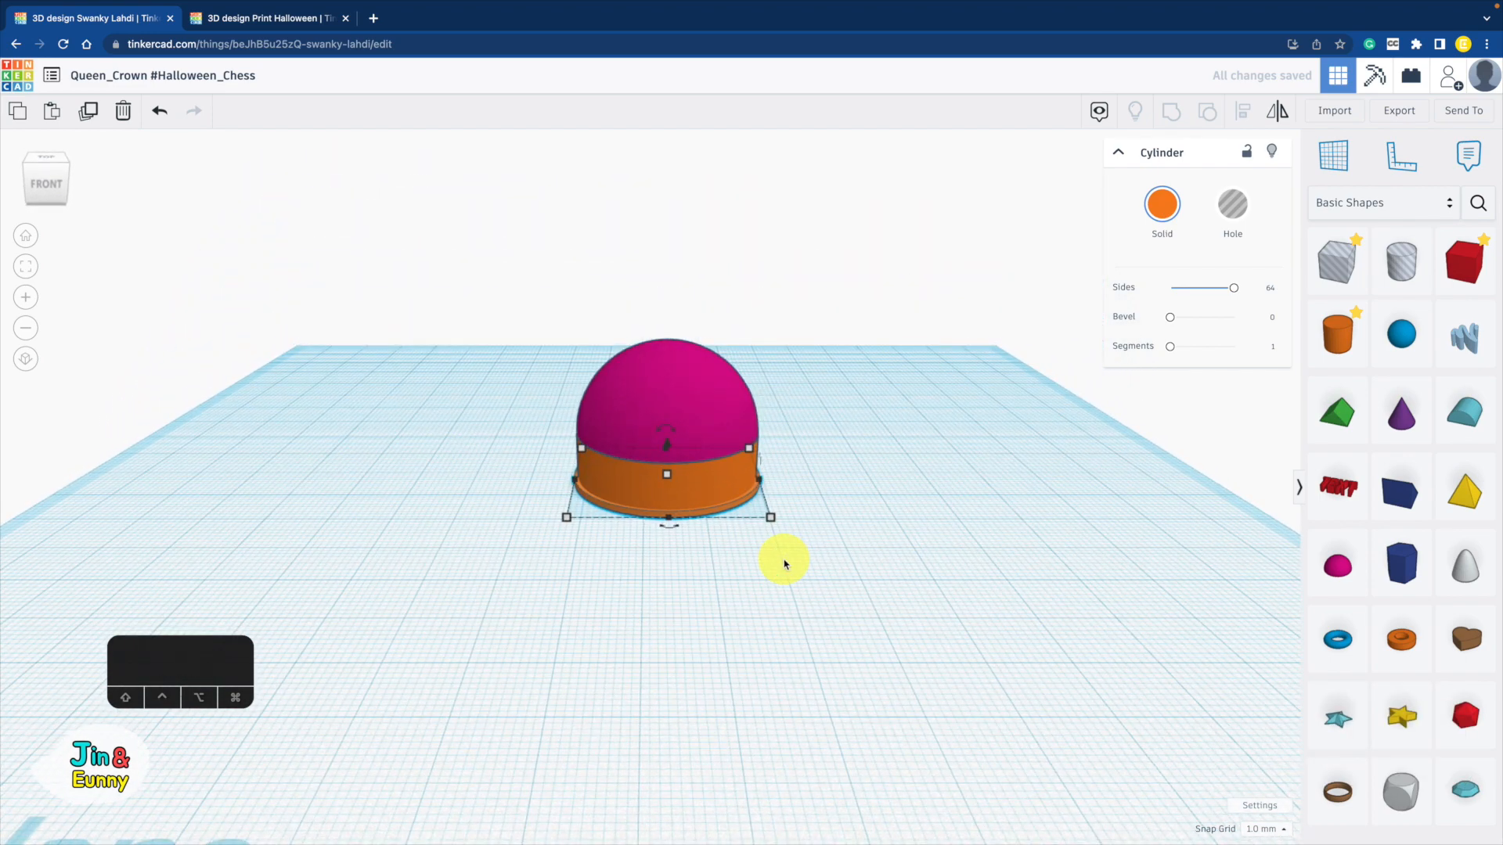
left_click(784, 564)
left_click(735, 503)
left_click(734, 571)
key("super+z")
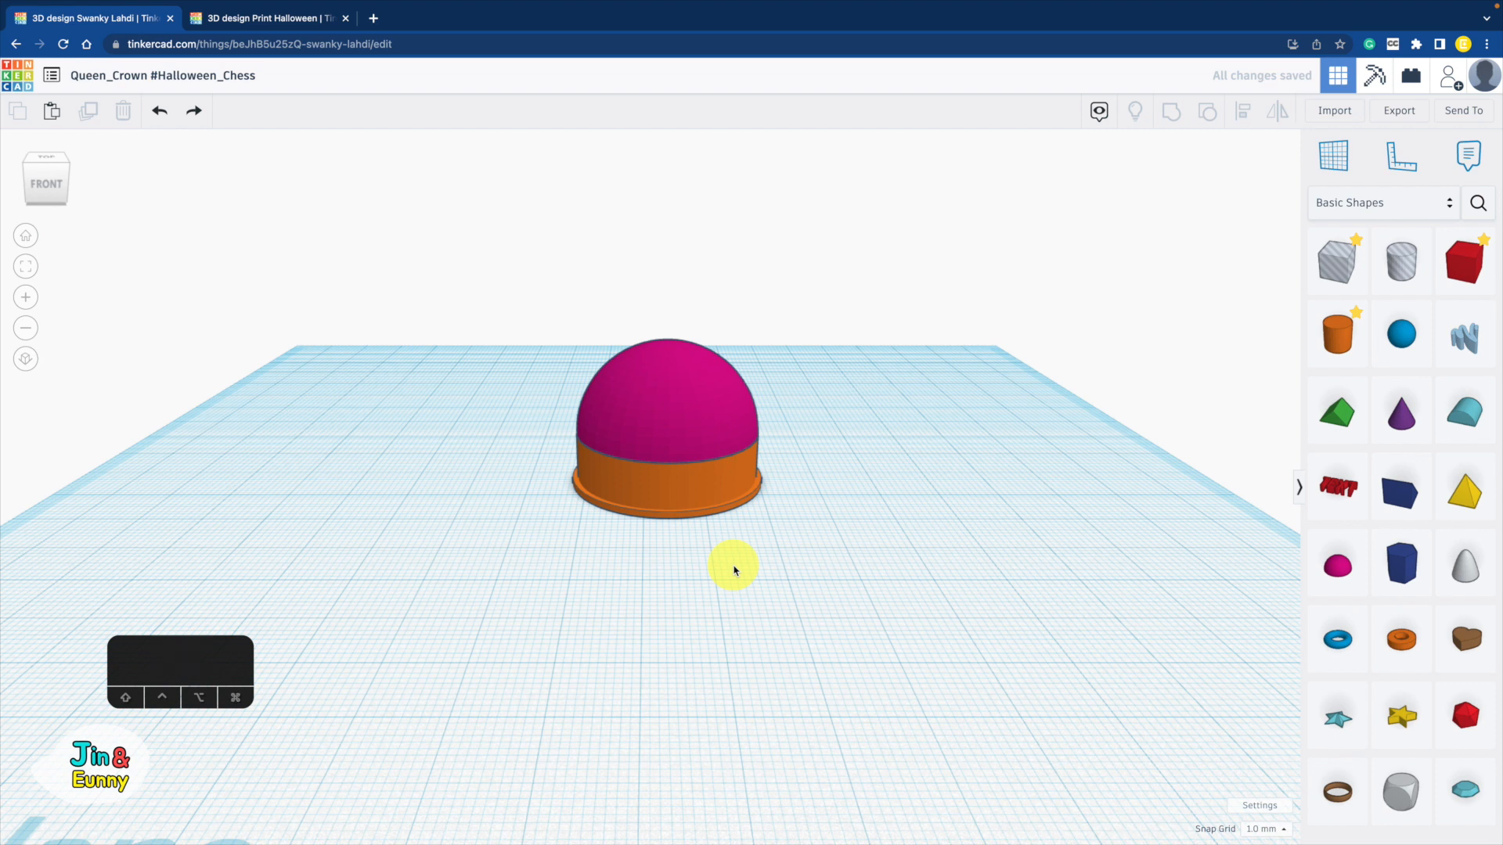
- Set the thin bottom disc's height to 2 mm and duplicate it 7 mm higher as the upper rim
left_click(682, 518)
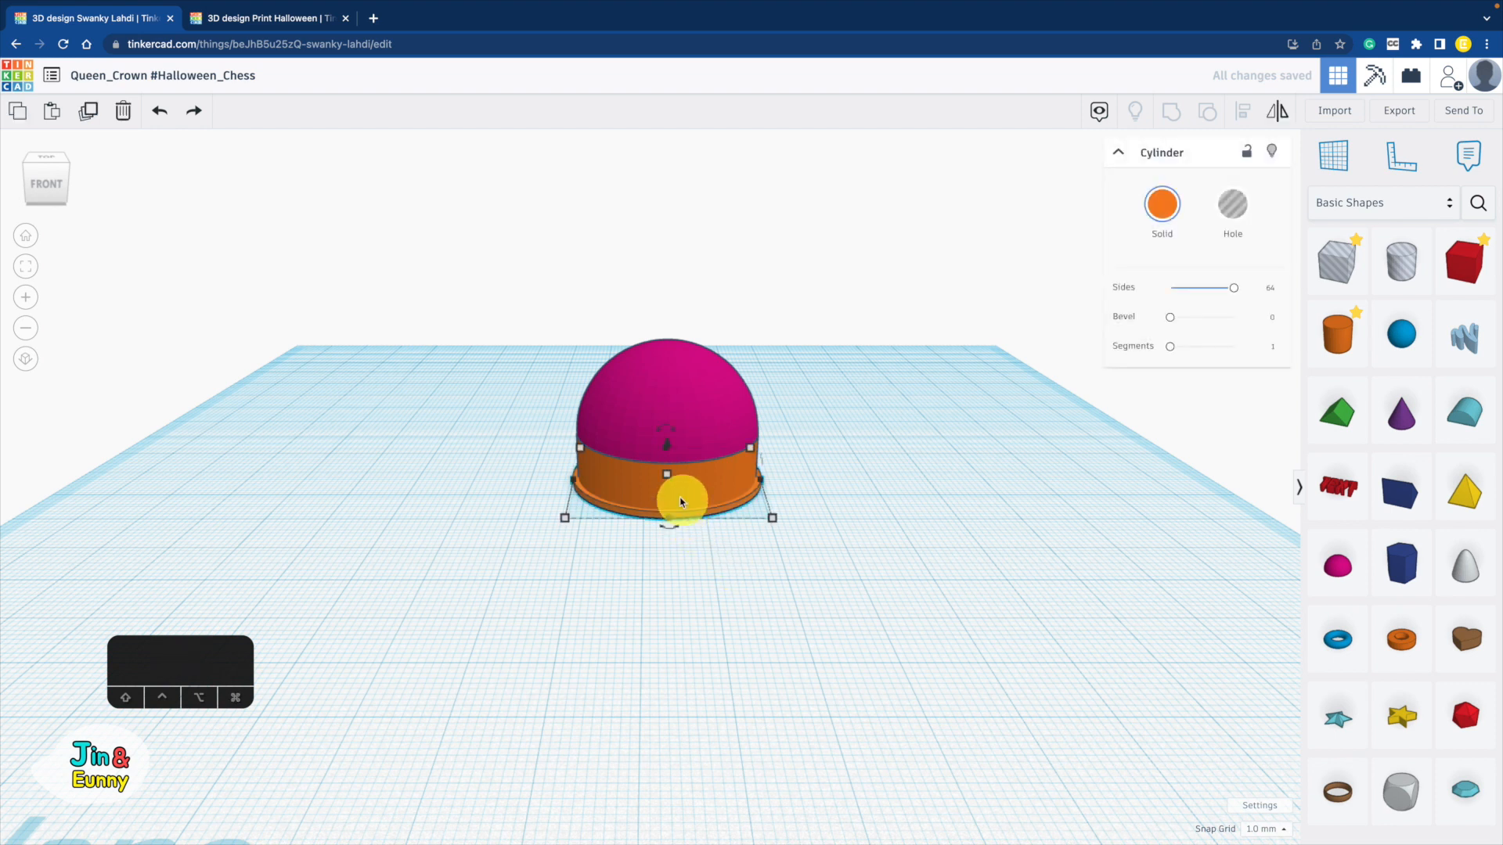
left_click_drag(670, 479, 670, 468)
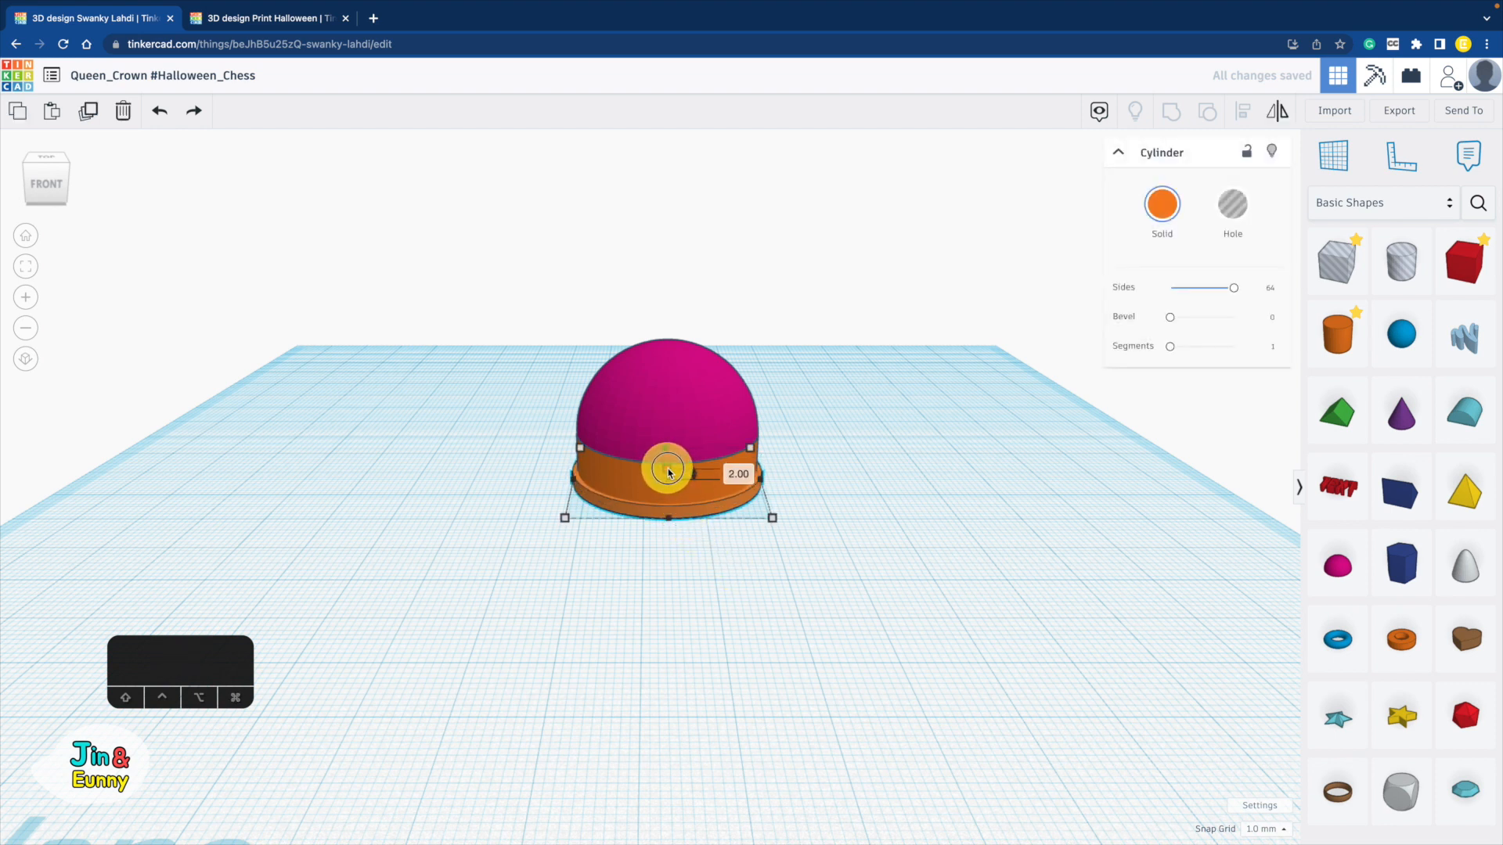
key("super+d")
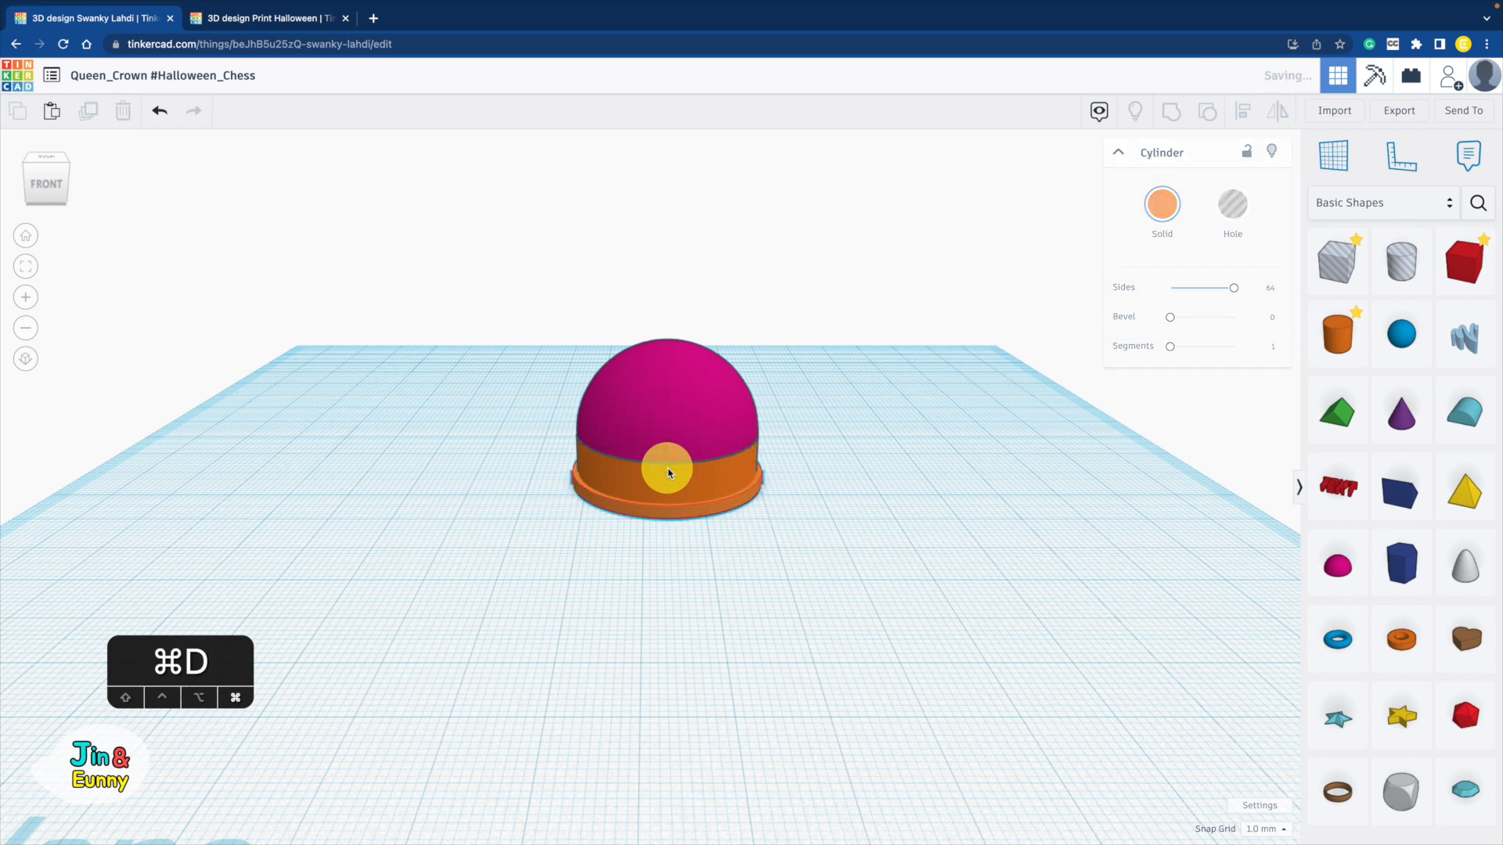
left_click_drag(667, 436, 669, 404)
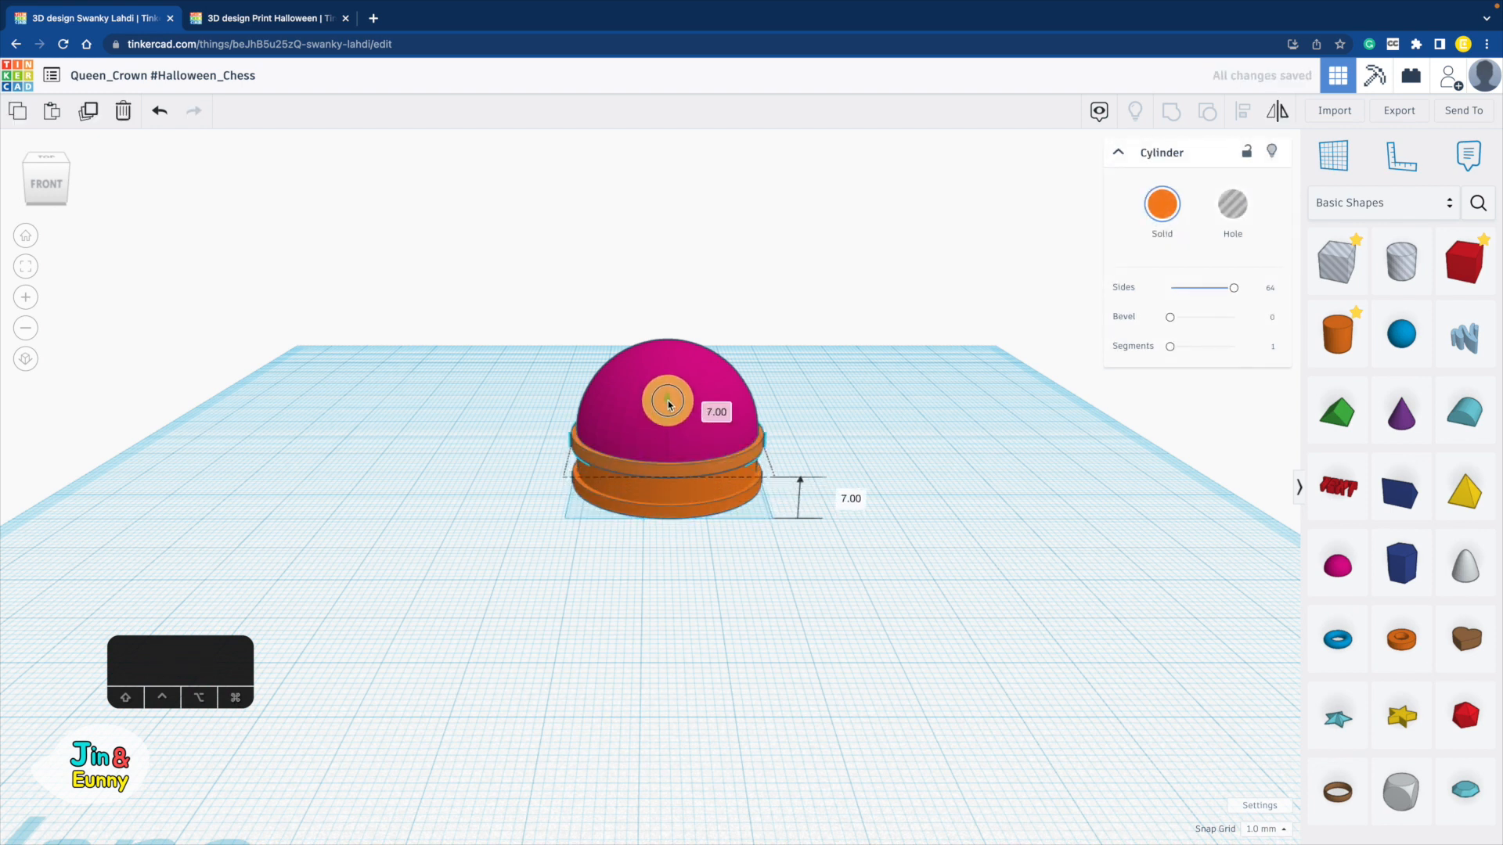
left_click(928, 581)
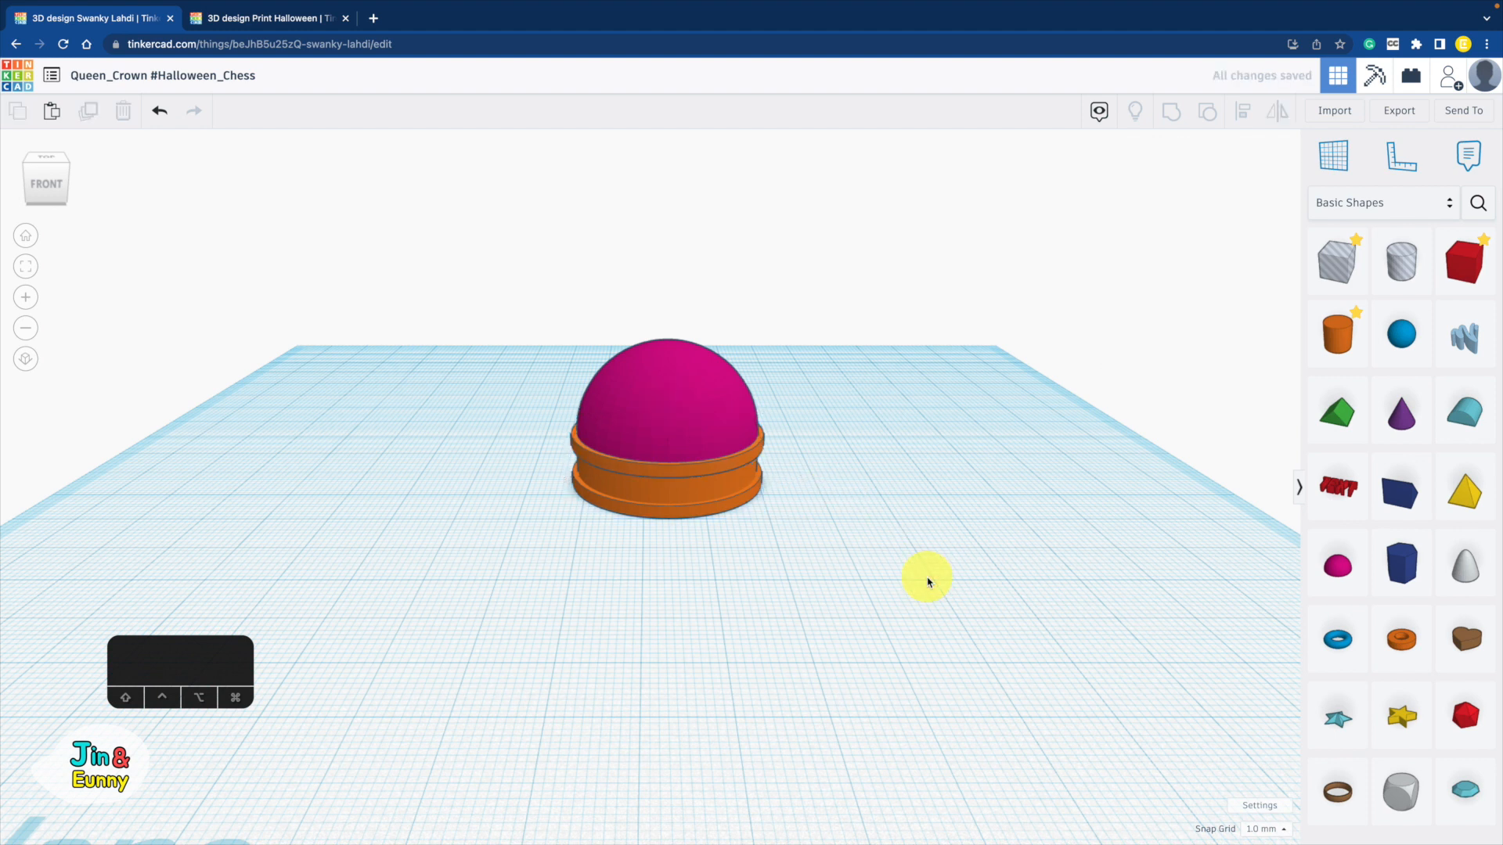
- Duplicate the base cylinder, place the copy about 47.5 mm to the right of the dome, and flatten it to 1 mm
left_click(673, 495)
key("super+d")
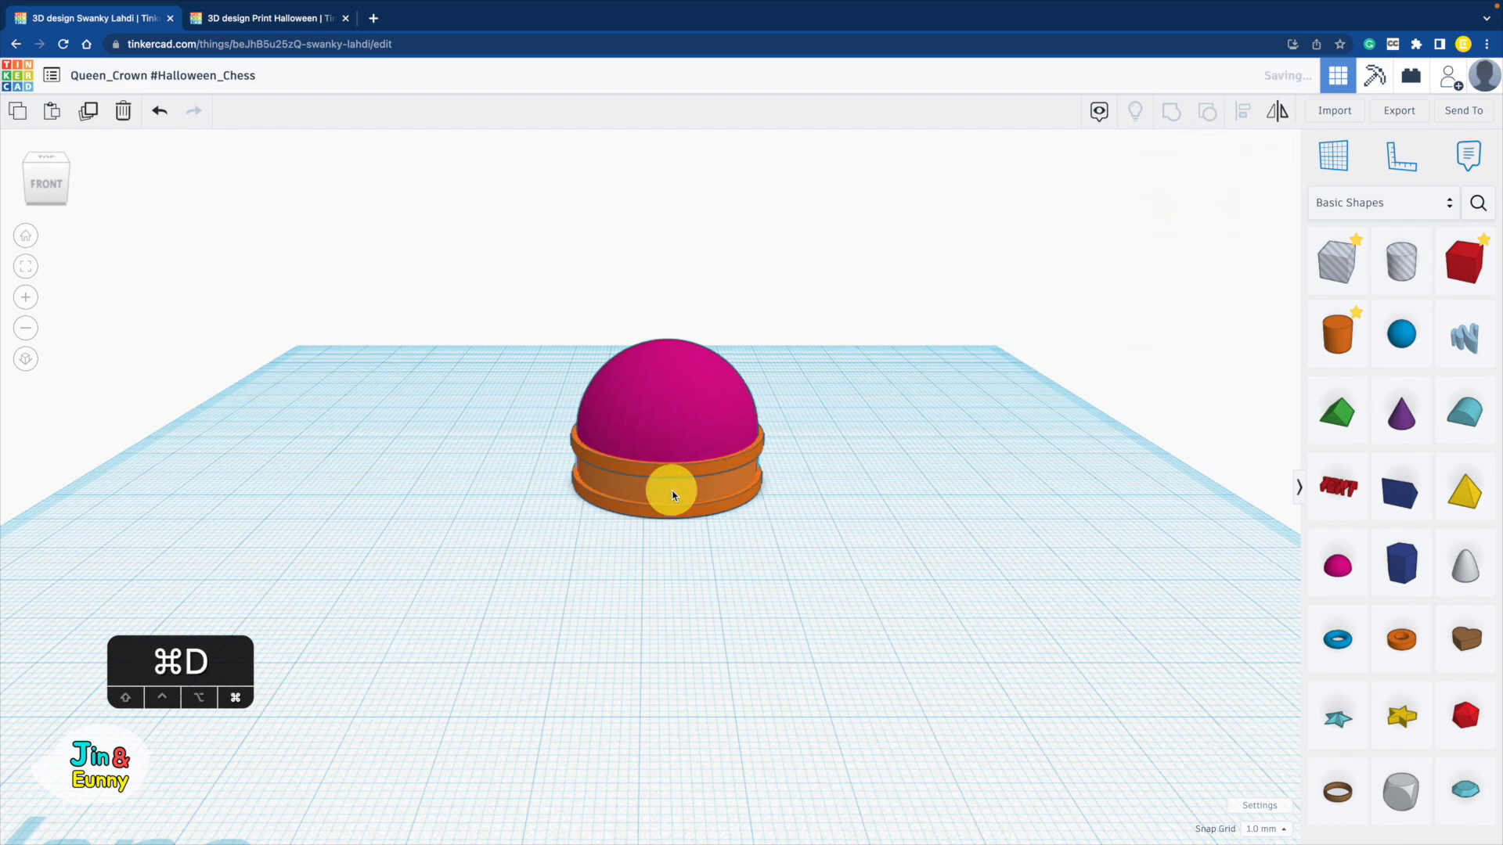
left_click_drag(672, 495, 976, 480, "shift")
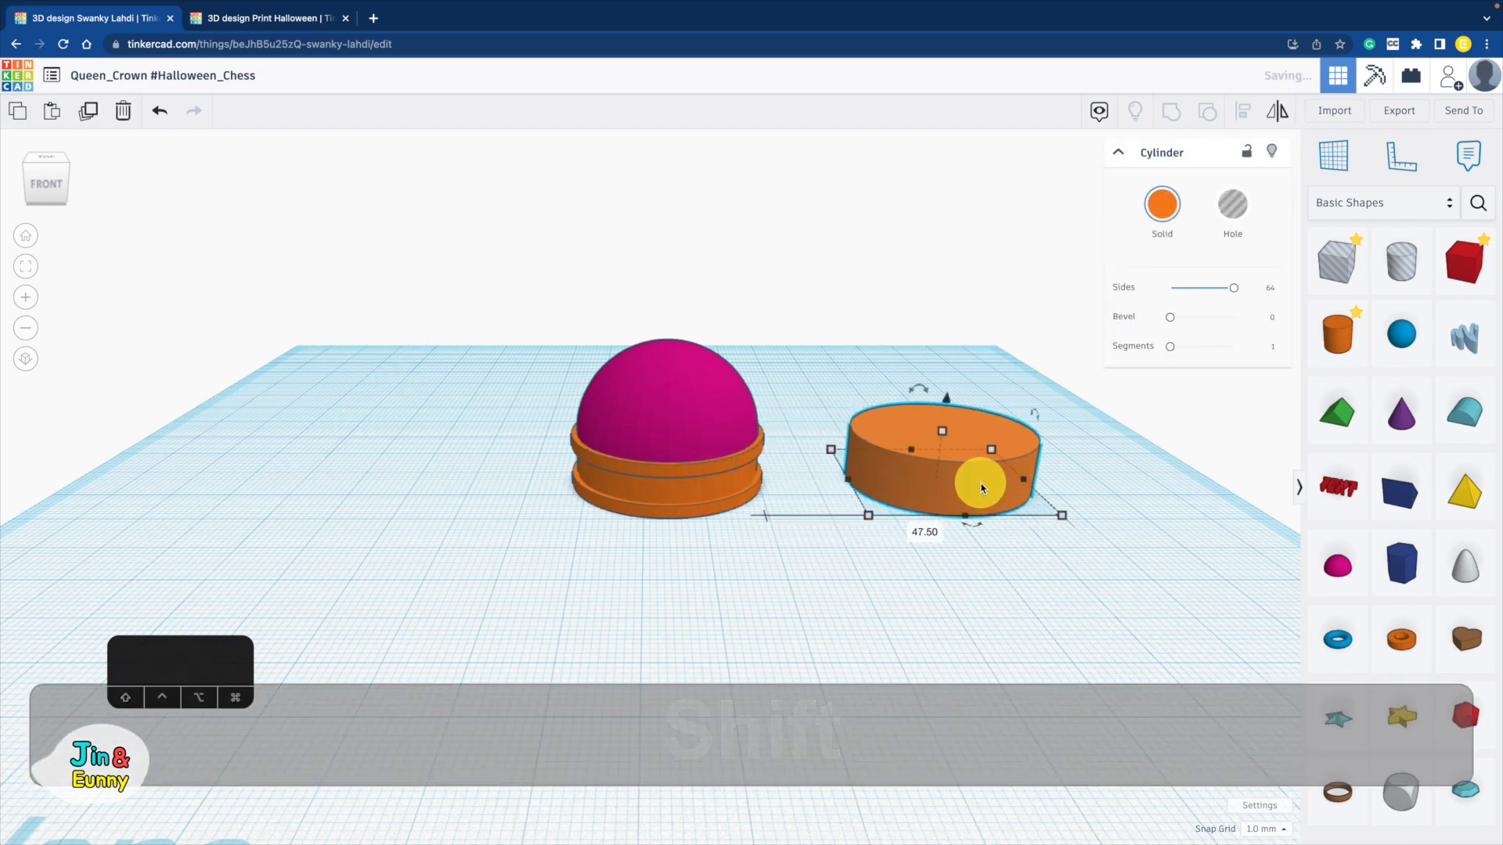
right_click_drag(976, 480, 946, 439)
left_click_drag(946, 439, 946, 481)
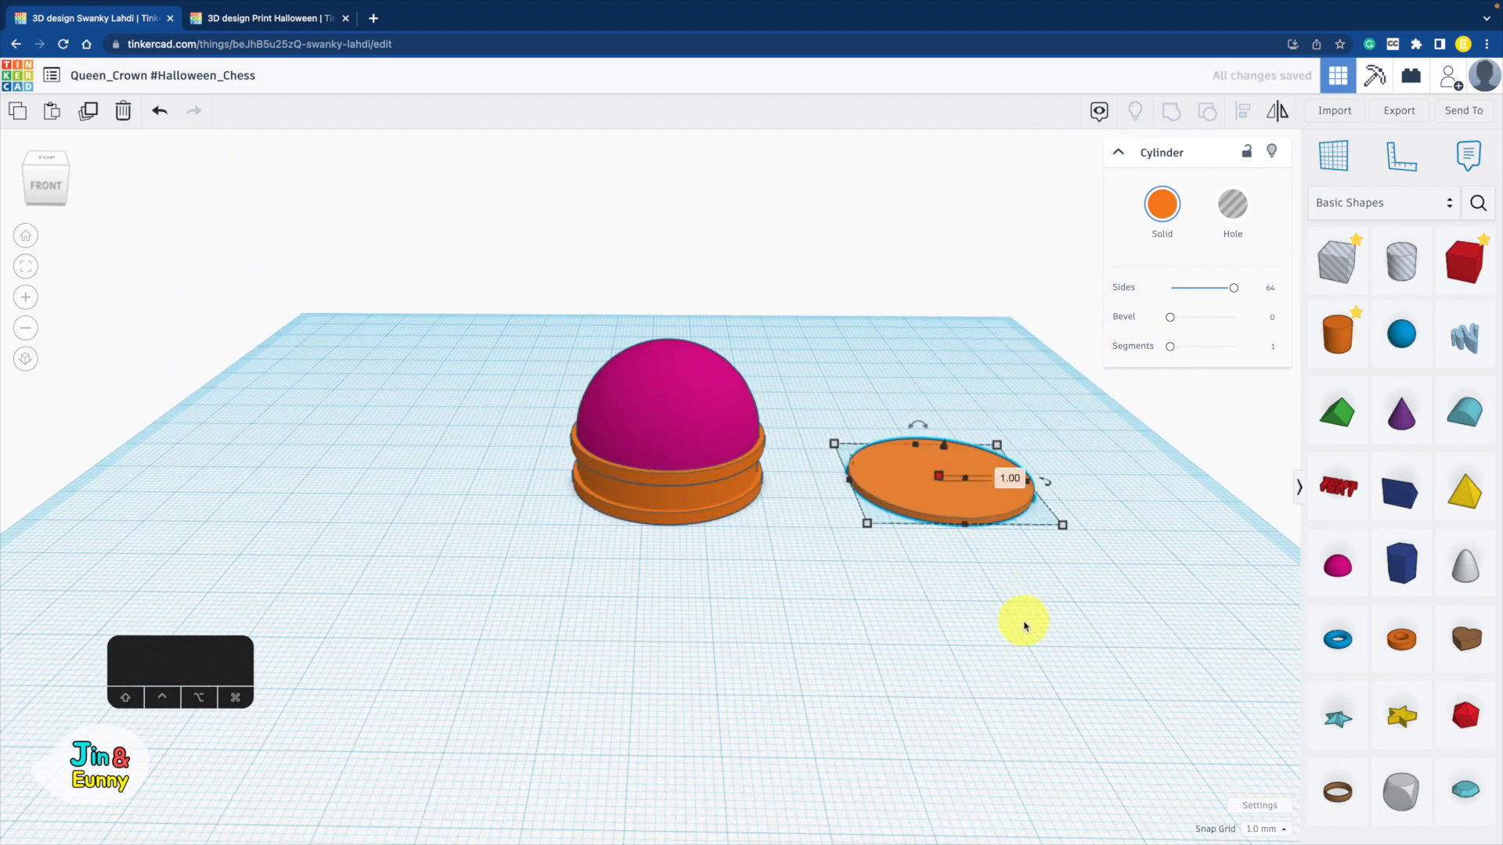
- Add a sphere on the flat guide disc, shrink it uniformly to 5 mm and set its steps to 24
right_click_drag(1024, 626, 569, 678, "shift")
left_click_drag(1418, 356, 696, 552)
left_click_drag(750, 598, 653, 518, "shift")
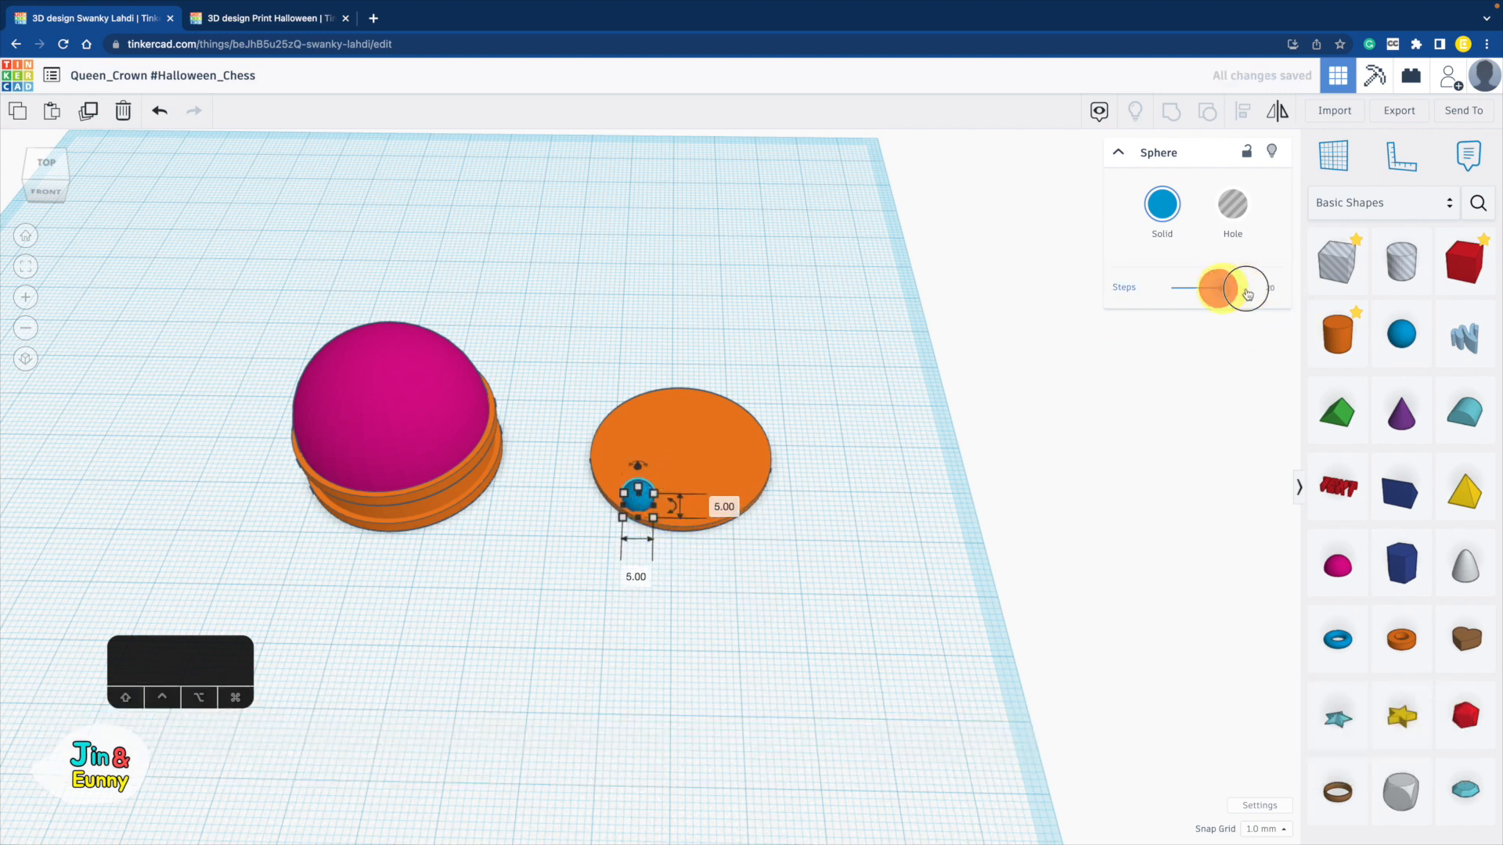
left_click_drag(1247, 294, 1235, 289)
- Move the sphere to the guide disc's front edge and align it with the disc's left-right centre
left_click_drag(642, 508, 681, 533)
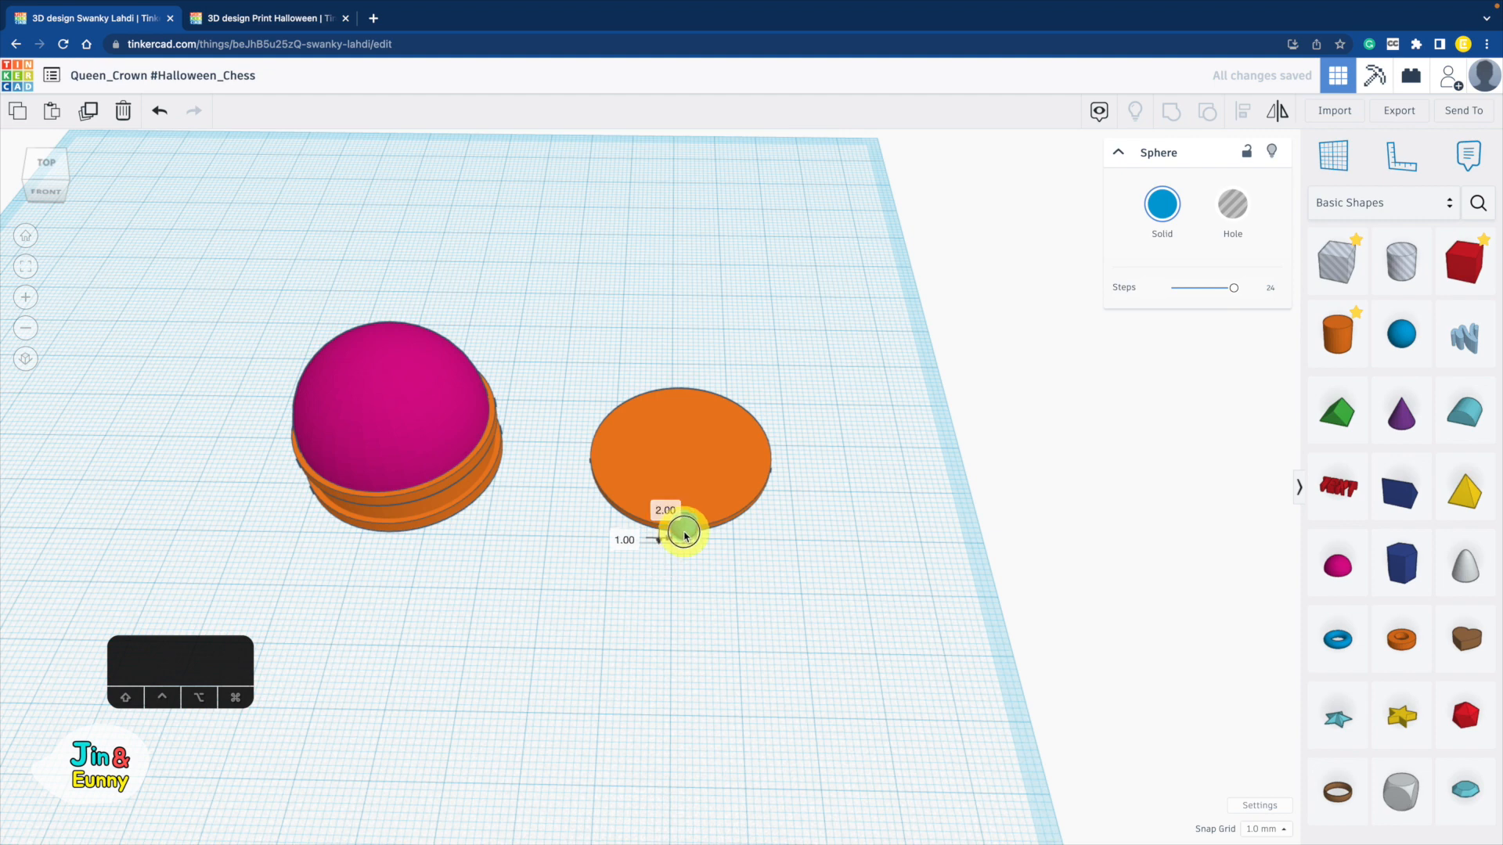
left_click_drag(684, 534, 684, 536)
left_click(756, 470, "shift")
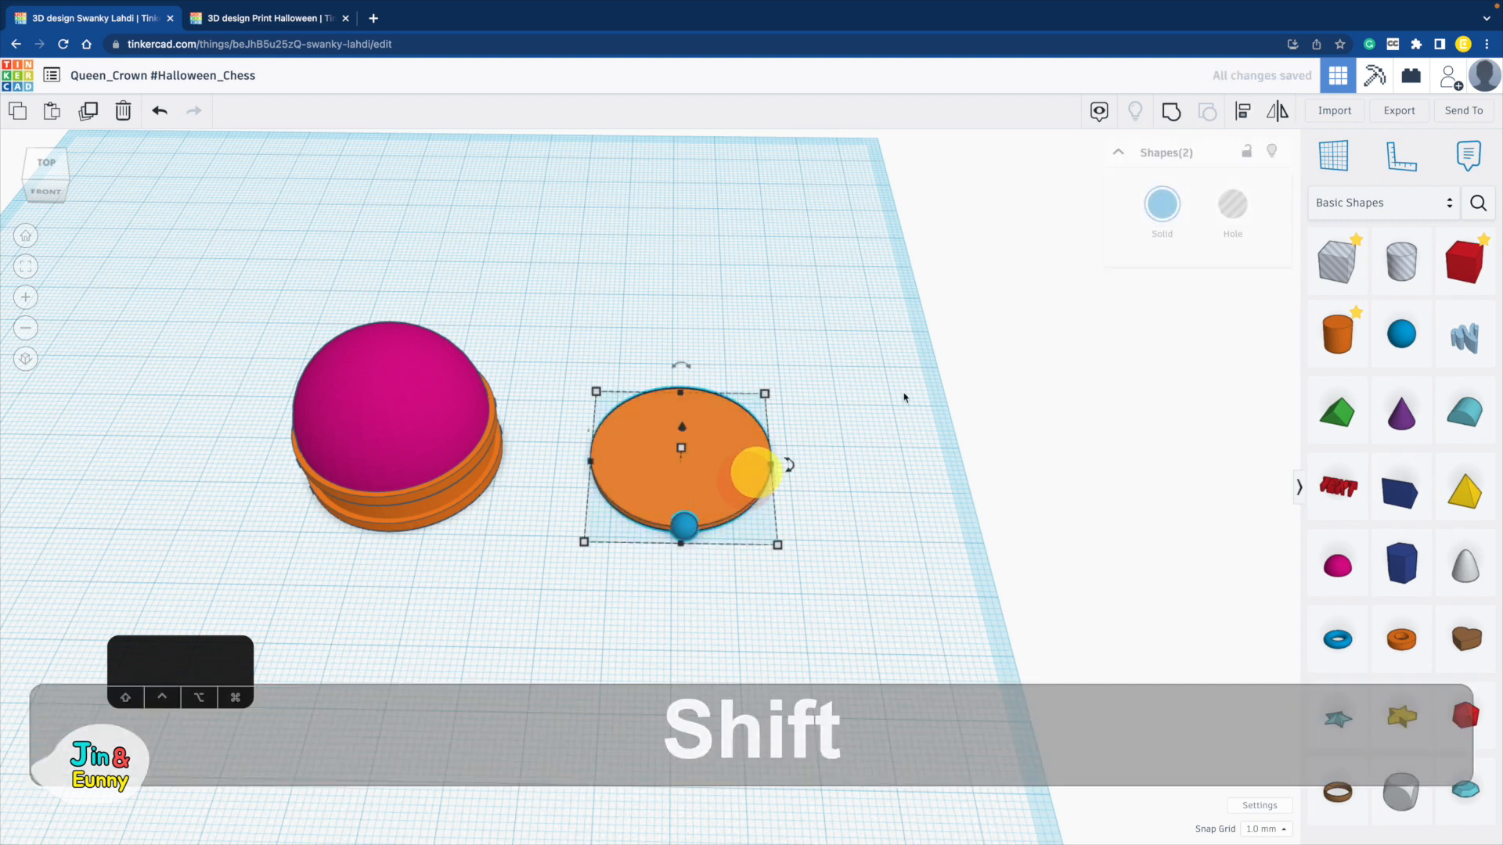
left_click(682, 563)
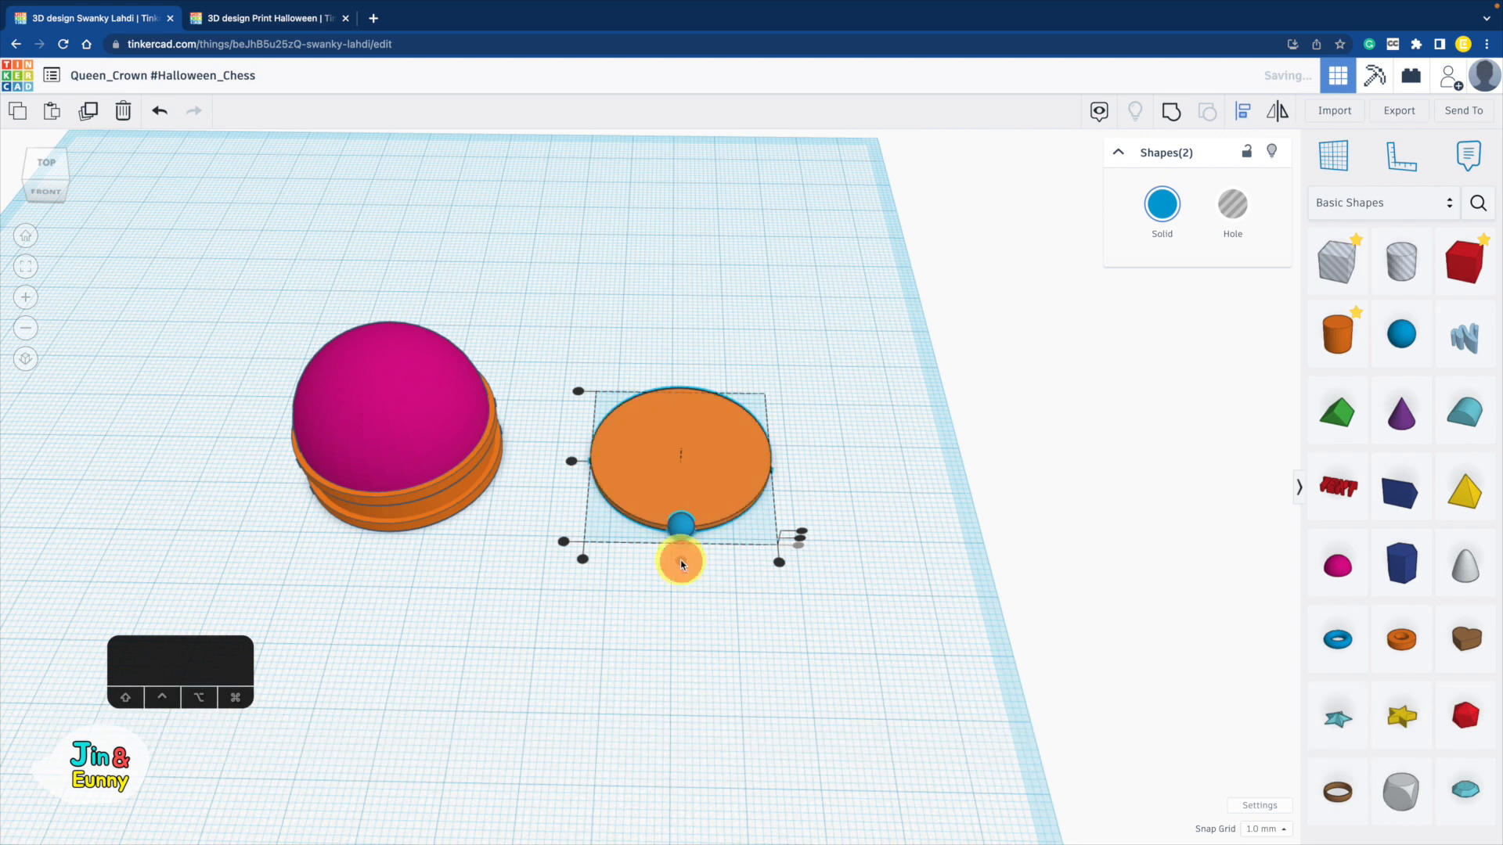
left_click(860, 558)
- Duplicate the sphere straight across to the opposite edge of the guide disc and group the two spheres
right_click_drag(860, 558, 492, 483)
left_click(580, 470)
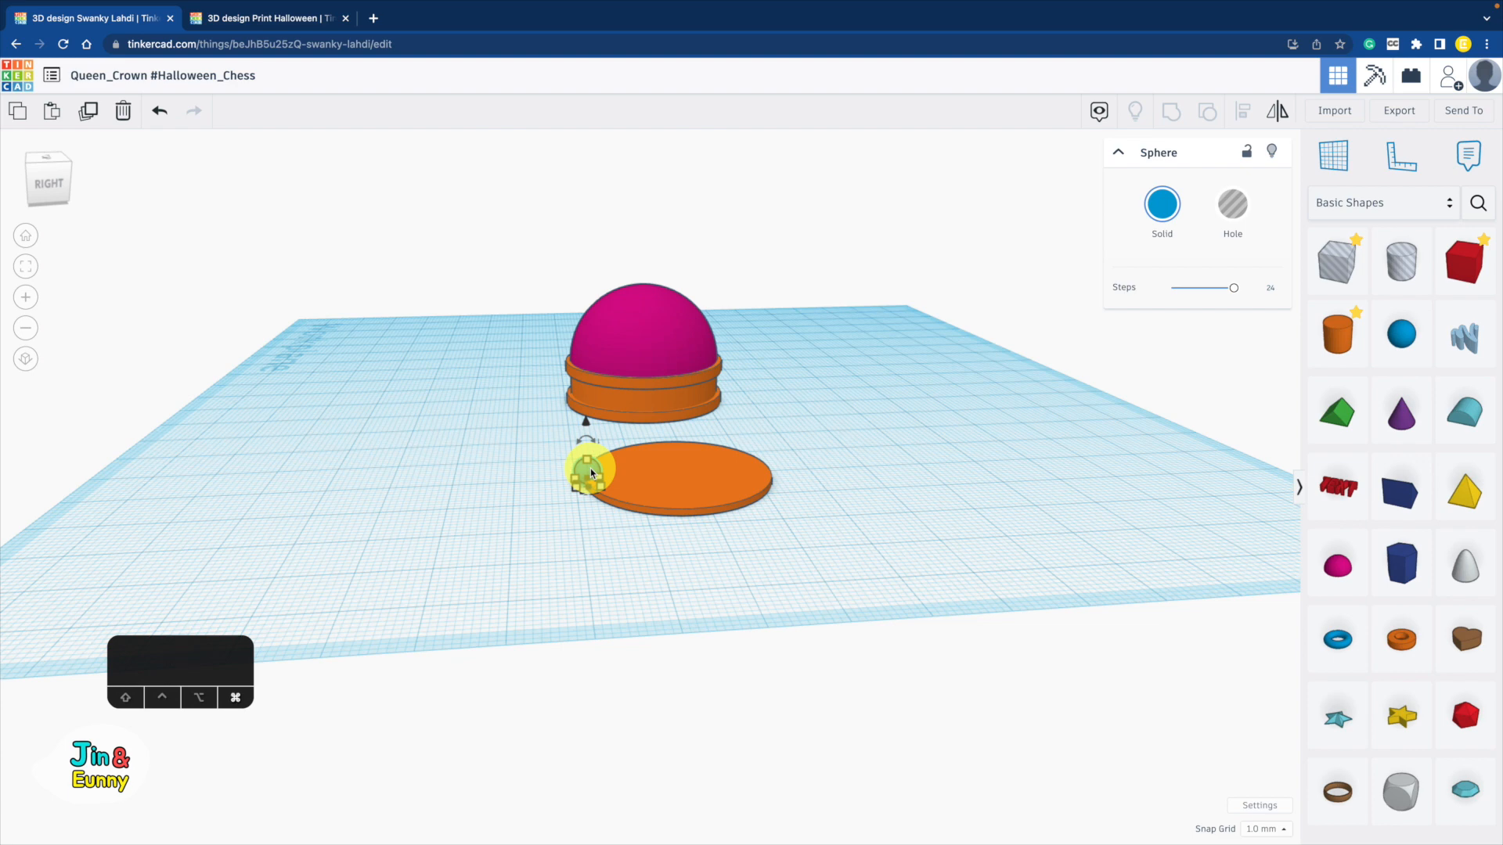
left_click_drag(591, 468, 766, 462, "shift")
right_click_drag(838, 530, 765, 520)
left_click(582, 466, "shift")
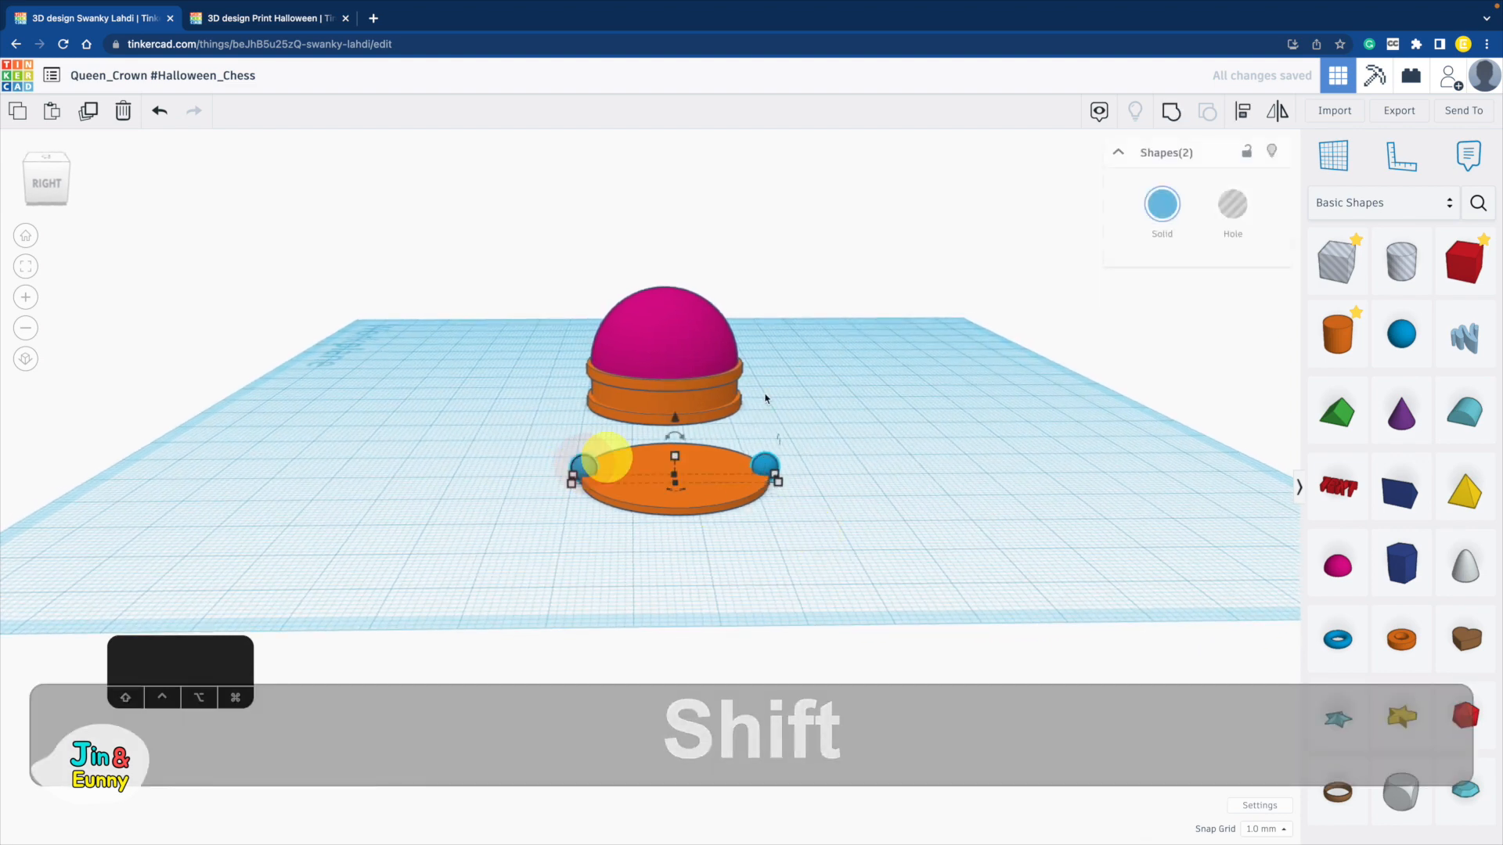
left_click(1176, 116)
- Duplicate the sphere pair rotated by 45° and repeat it twice to form a ring of eight spheres
right_click_drag(906, 429, 911, 502)
key("super+d")
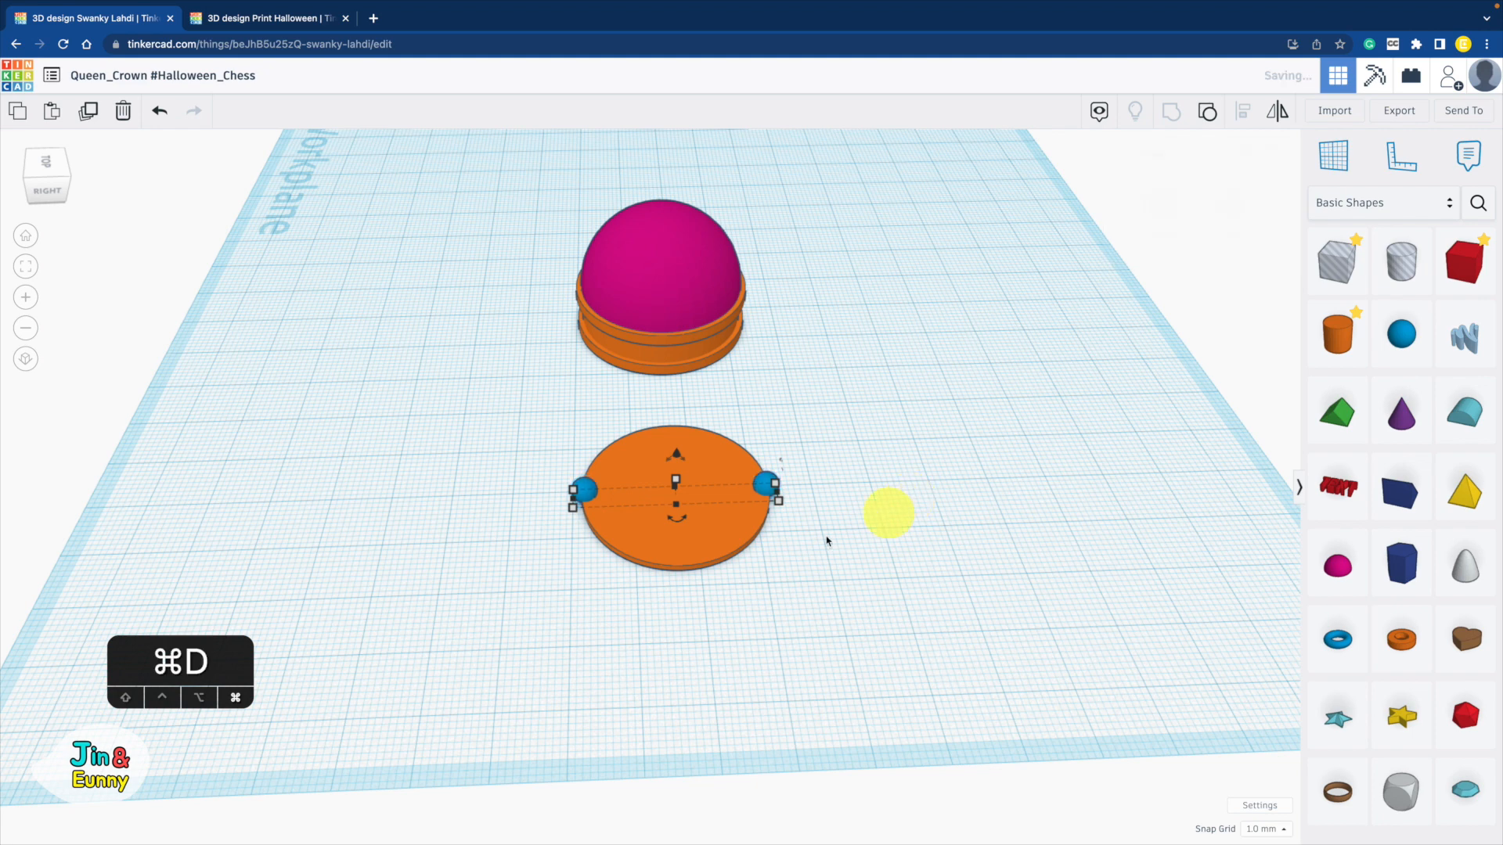
left_click_drag(676, 519, 638, 527)
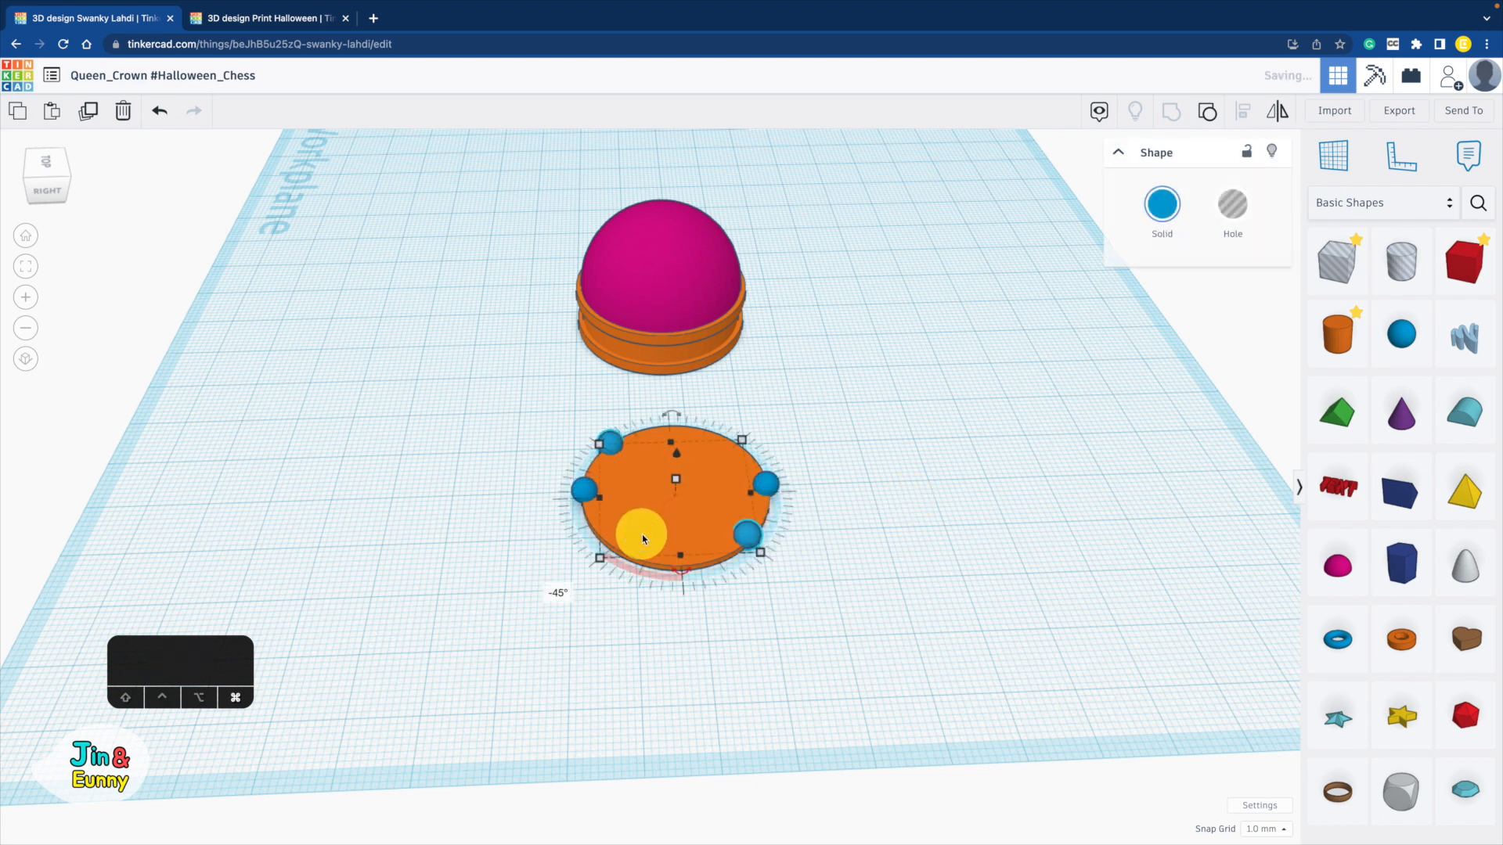
key("super+d")
key("super+d")
right_click_drag(554, 675, 755, 616)
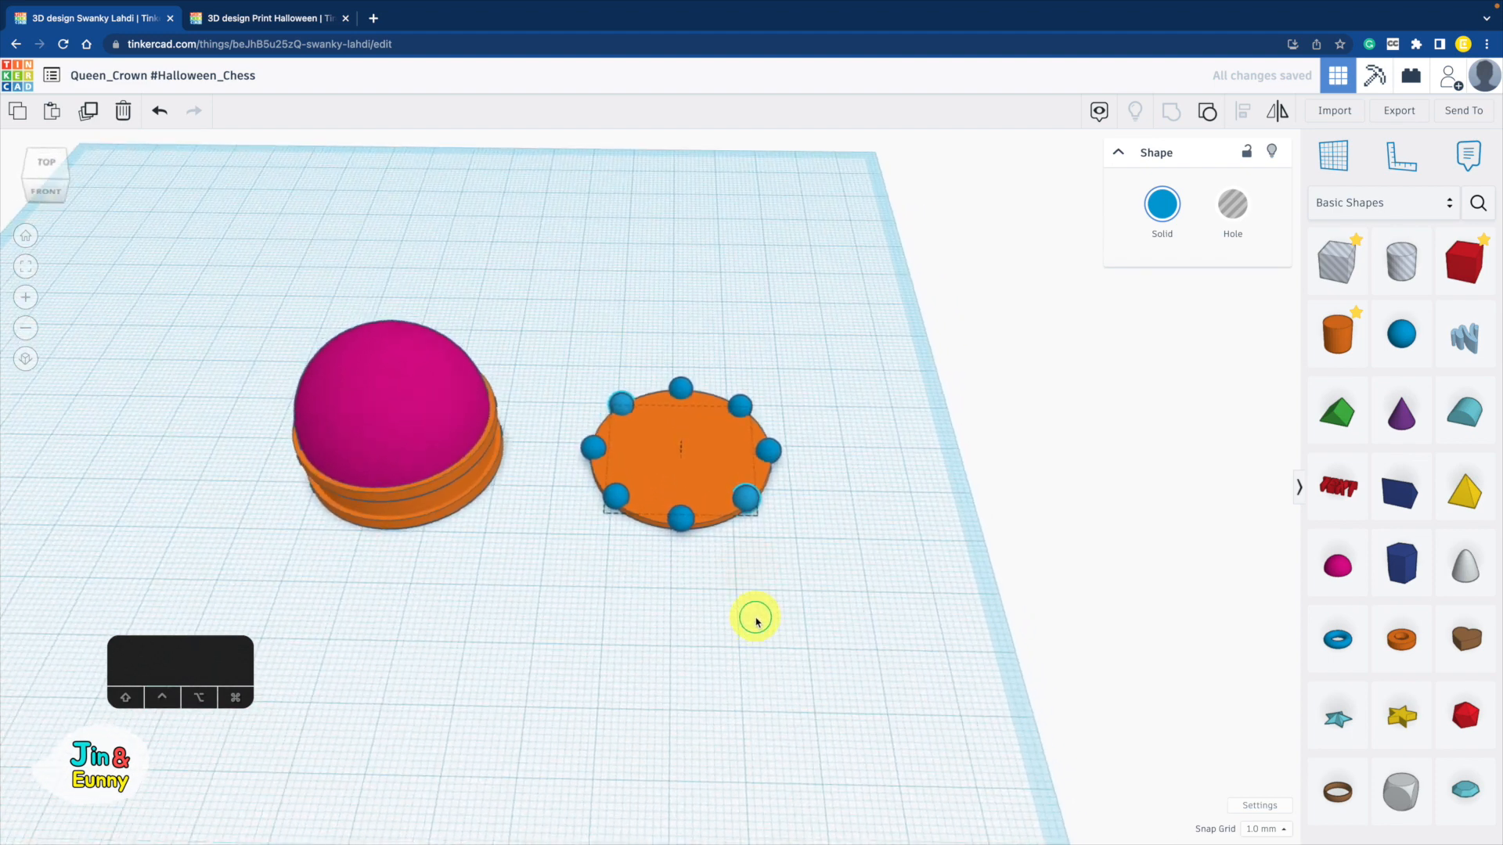
- Delete the flat guide disc and group all eight spheres into one ring
left_click(703, 484)
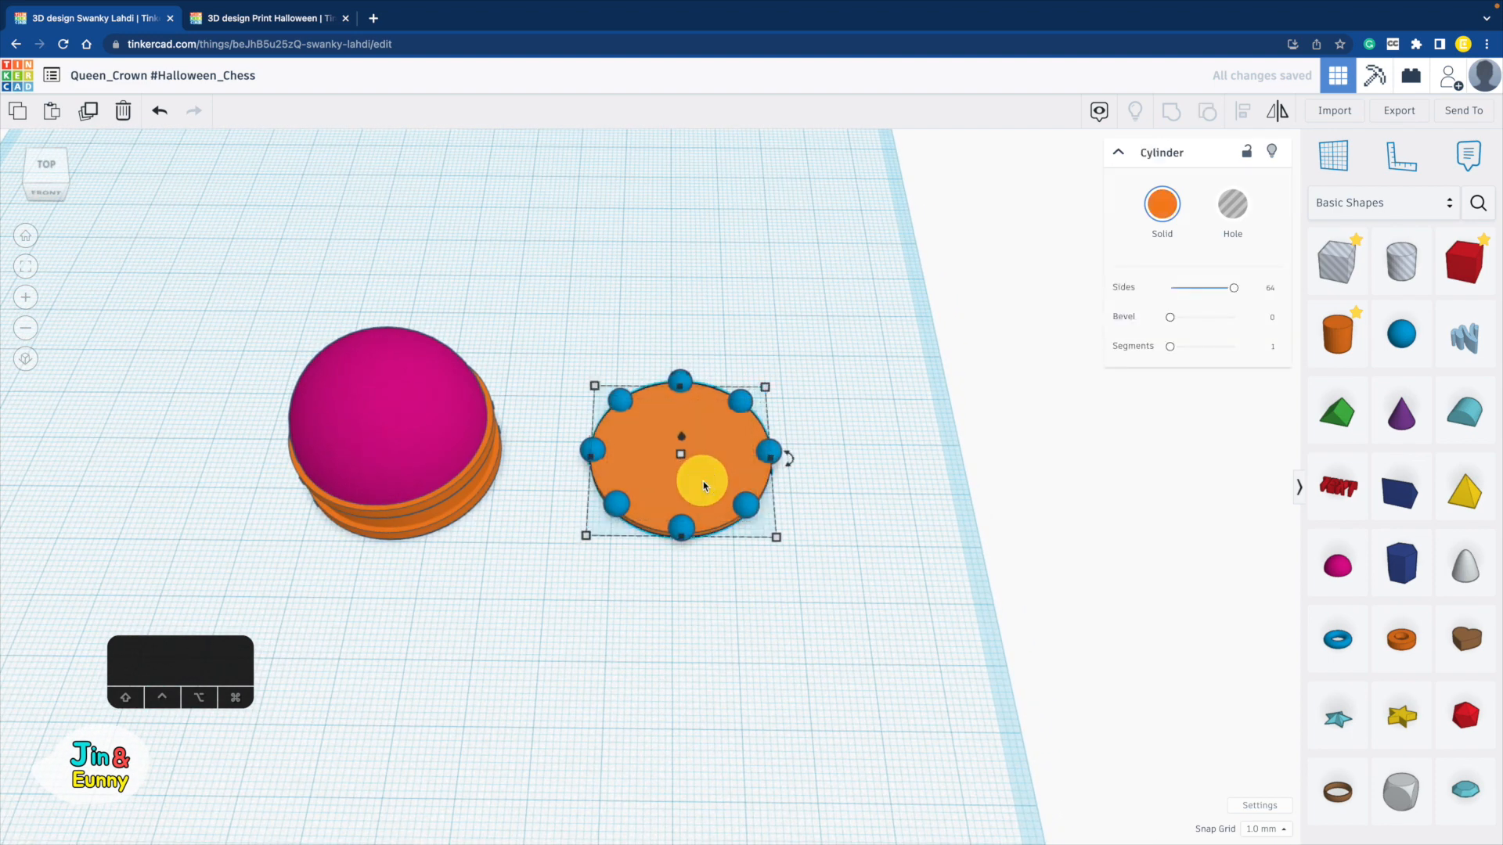
key("BackSpace")
left_click_drag(819, 358, 580, 560)
left_click(1168, 115)
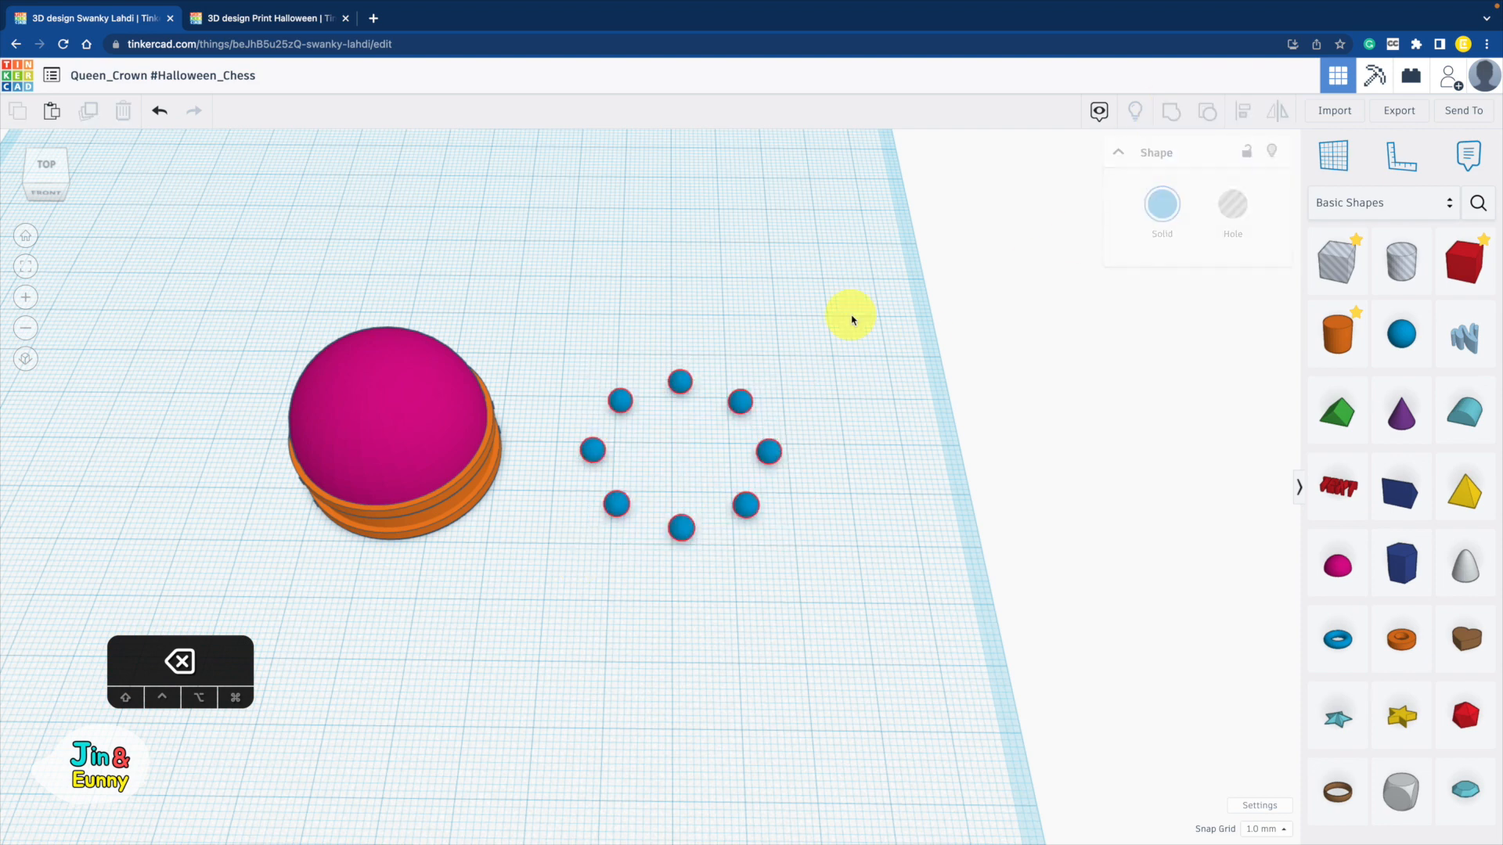
- Align the sphere ring and the crown parts on their shared left-right centre
left_click_drag(852, 317, 209, 560)
left_click(1244, 125)
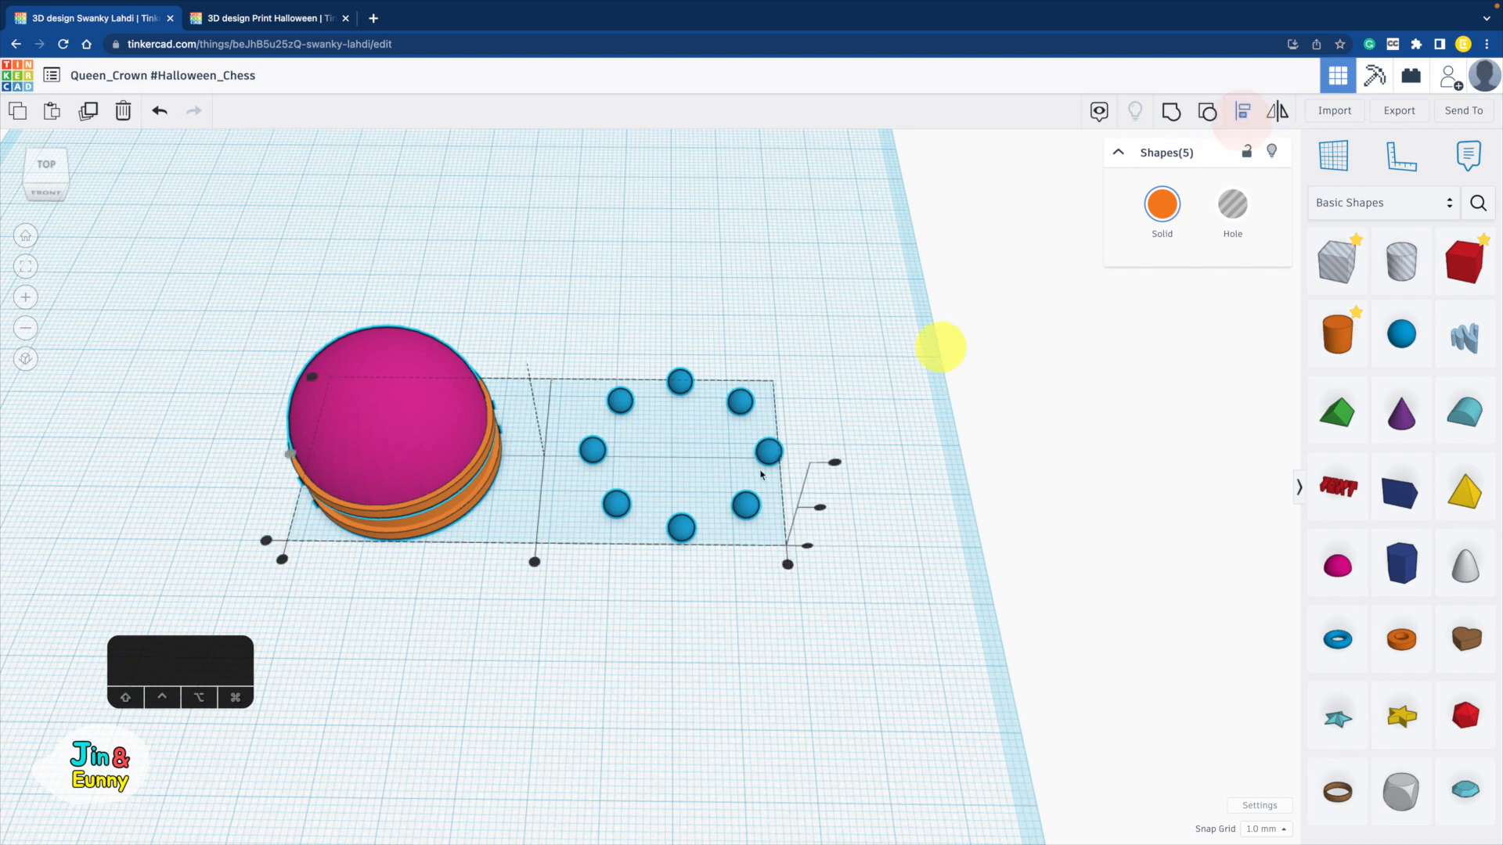
left_click(532, 557)
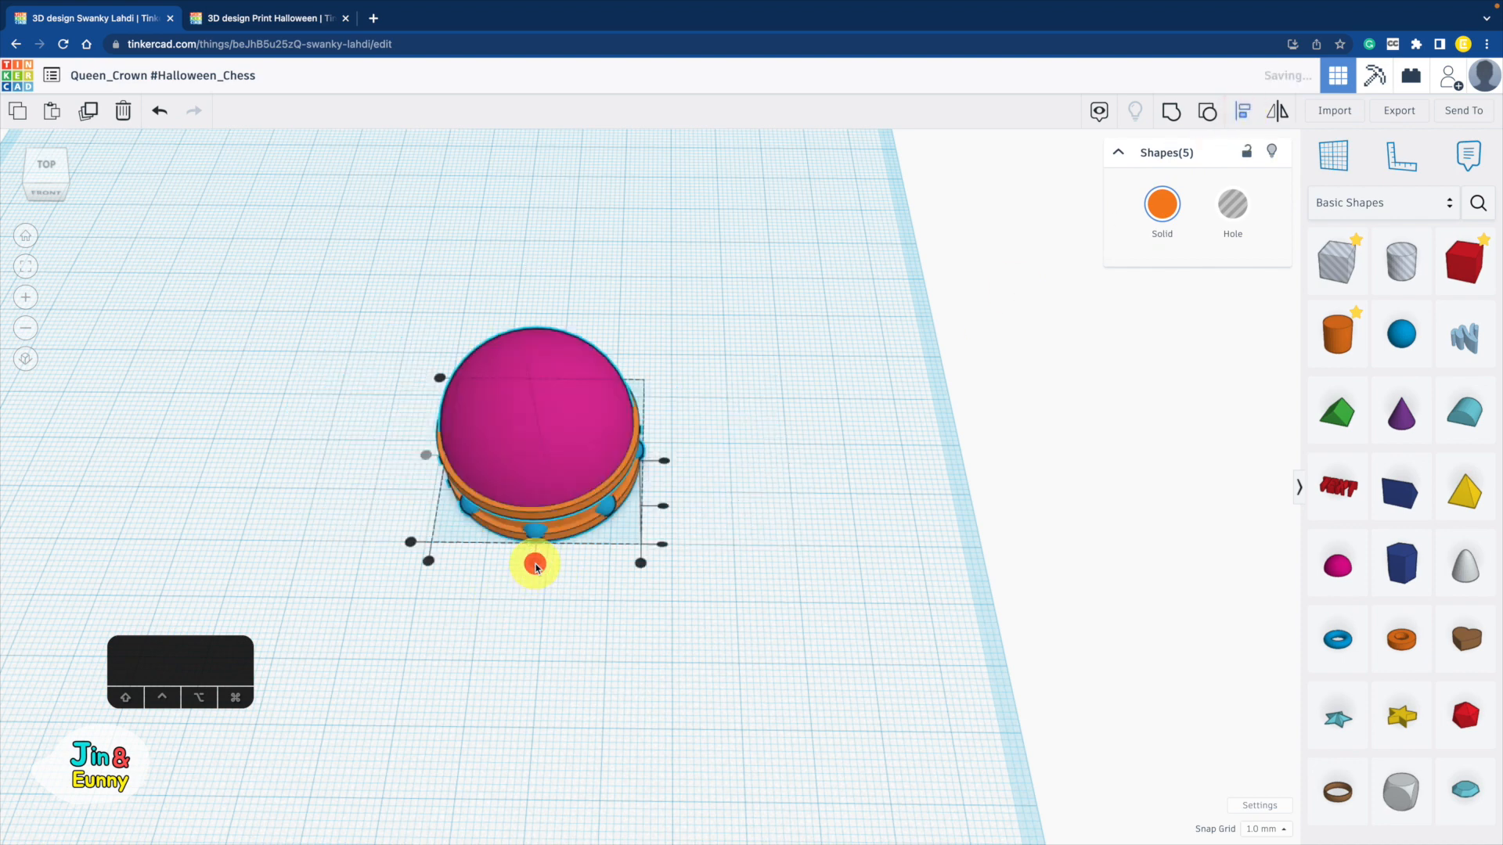
left_click(819, 551)
- Raise the sphere ring 2 mm so it sits between the crown's two rims
right_click_drag(675, 589, 701, 490)
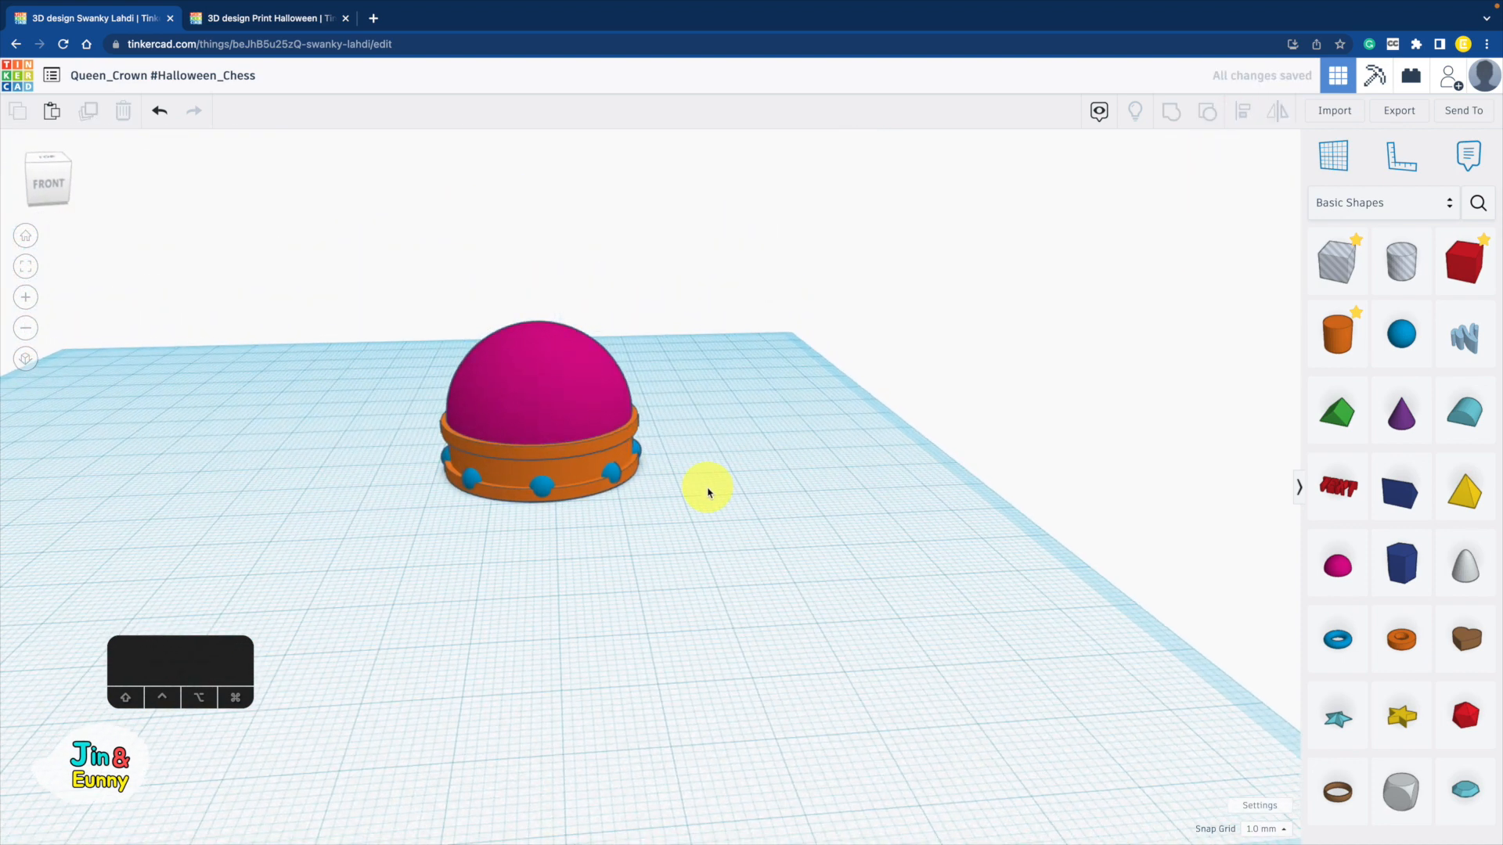
left_click(541, 483)
left_click_drag(540, 483, 540, 401)
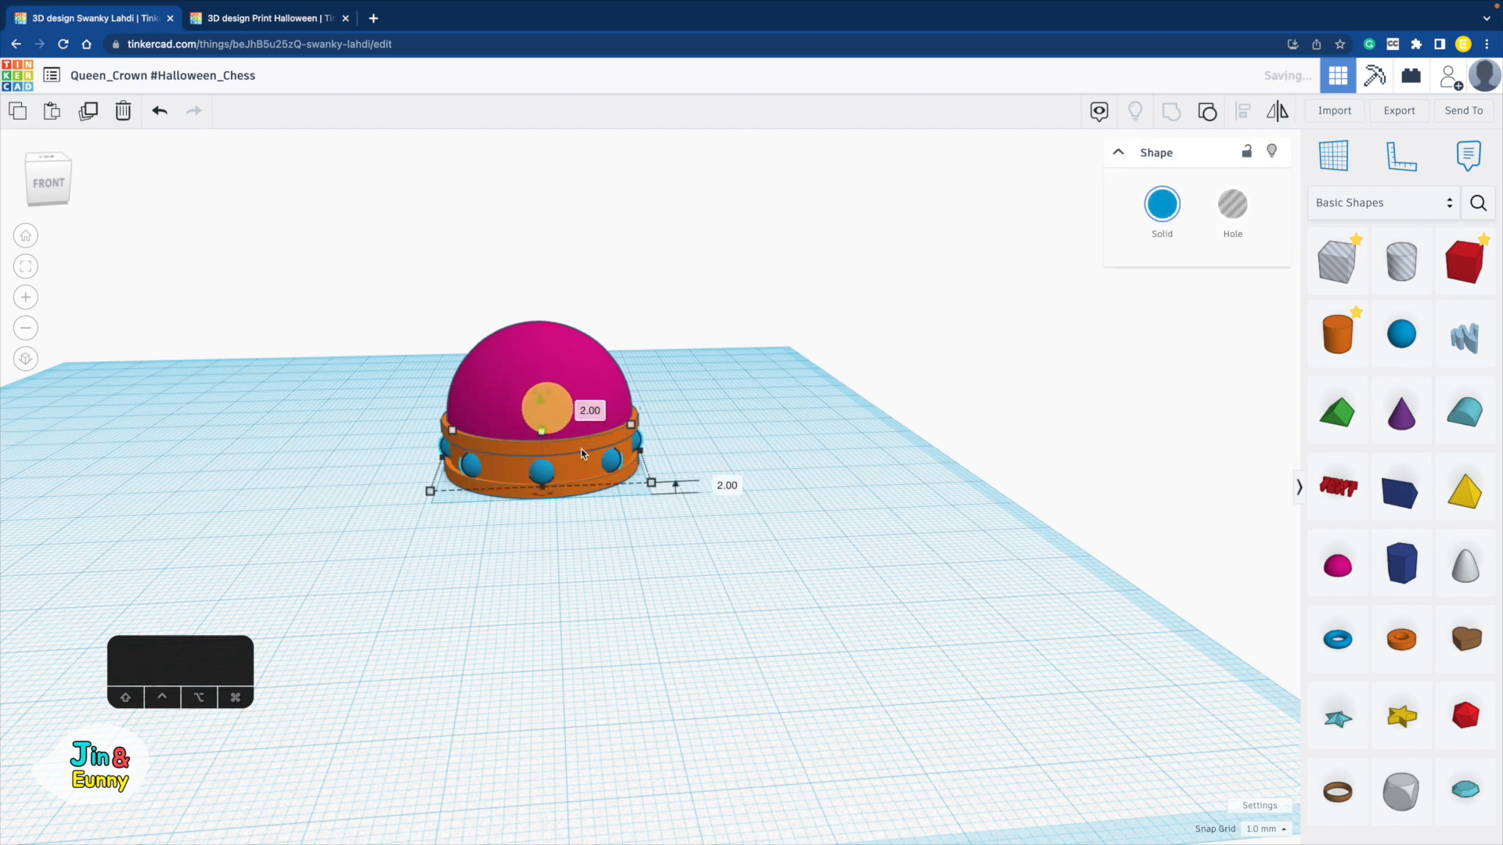
left_click(676, 601)
- Add a heart shape in front of the crown and reduce its height to 3 mm
right_click_drag(587, 545, 710, 550, "shift")
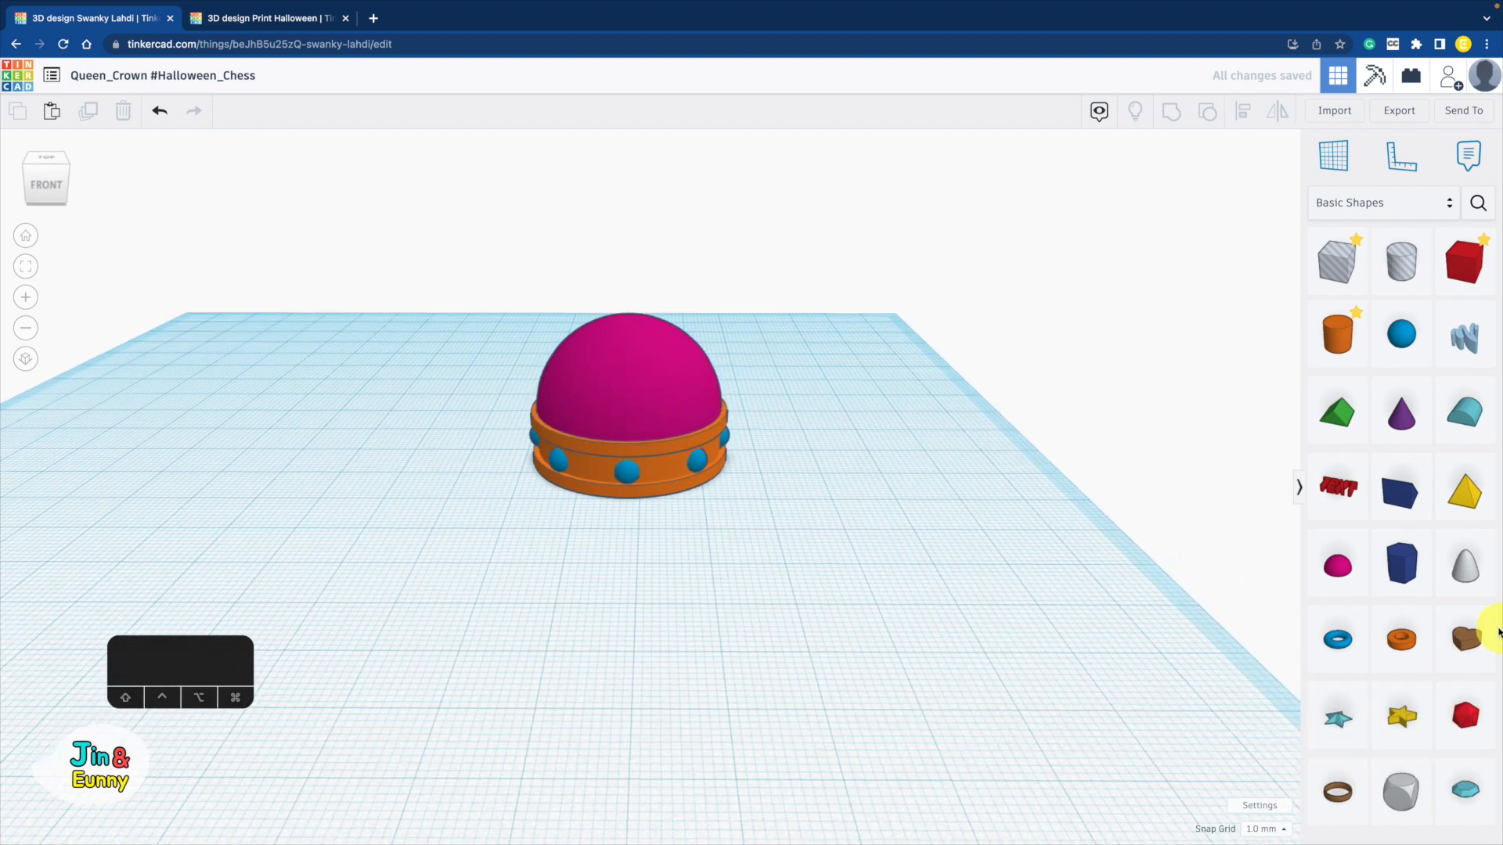
left_click_drag(1464, 647, 865, 551)
left_click(1015, 537)
left_click(819, 510)
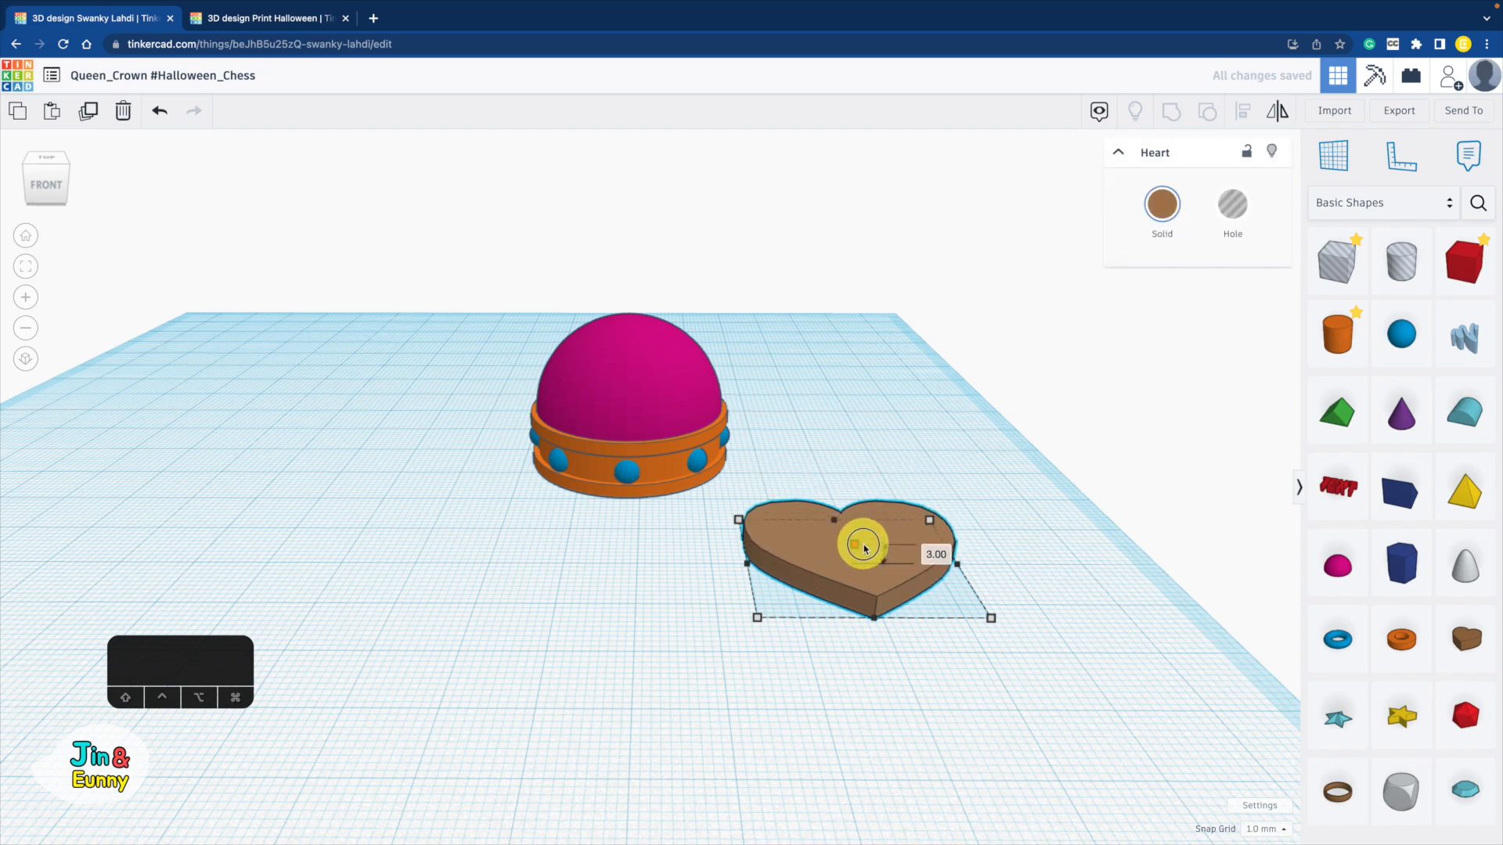
- Duplicate the heart in place, make the copy much taller and shrink it proportionally about its centre to 24 mm wide
right_click_drag(863, 546, 617, 469)
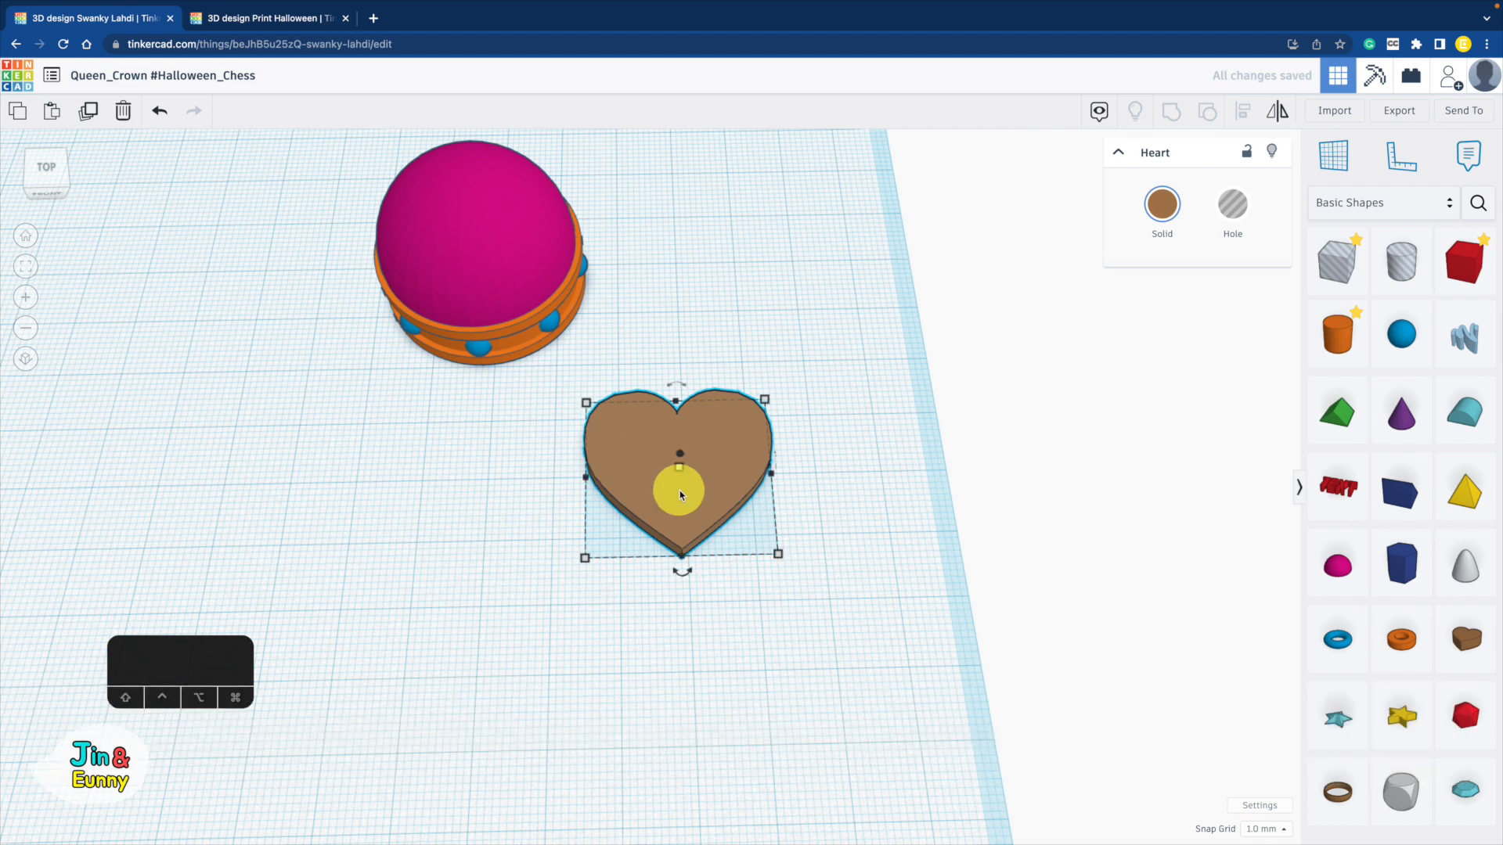
key("super+d")
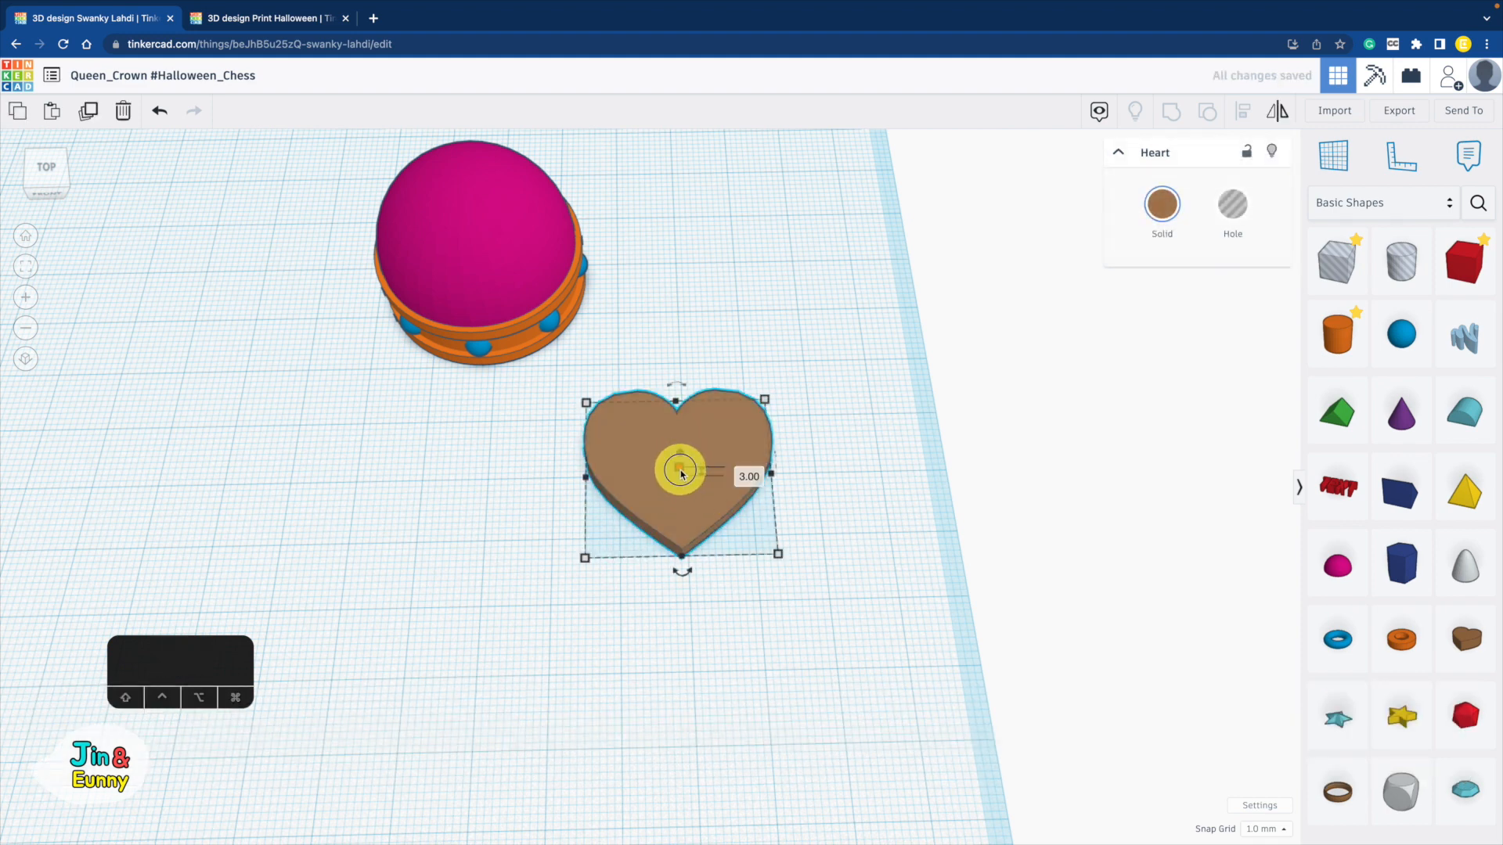
left_click_drag(681, 474, 685, 399)
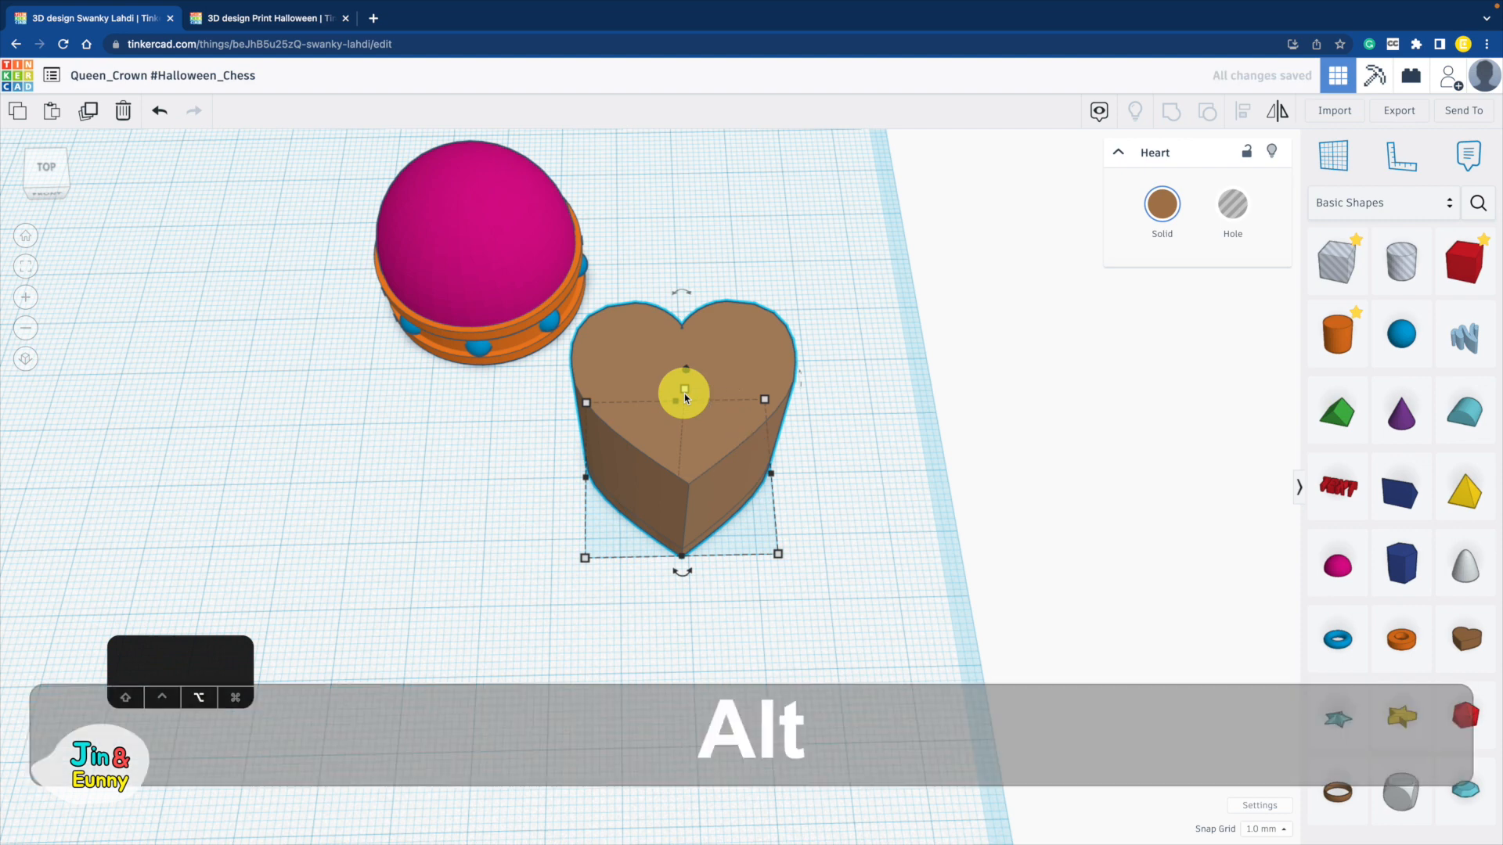
left_click_drag(587, 558, 598, 547, "alt+shift")
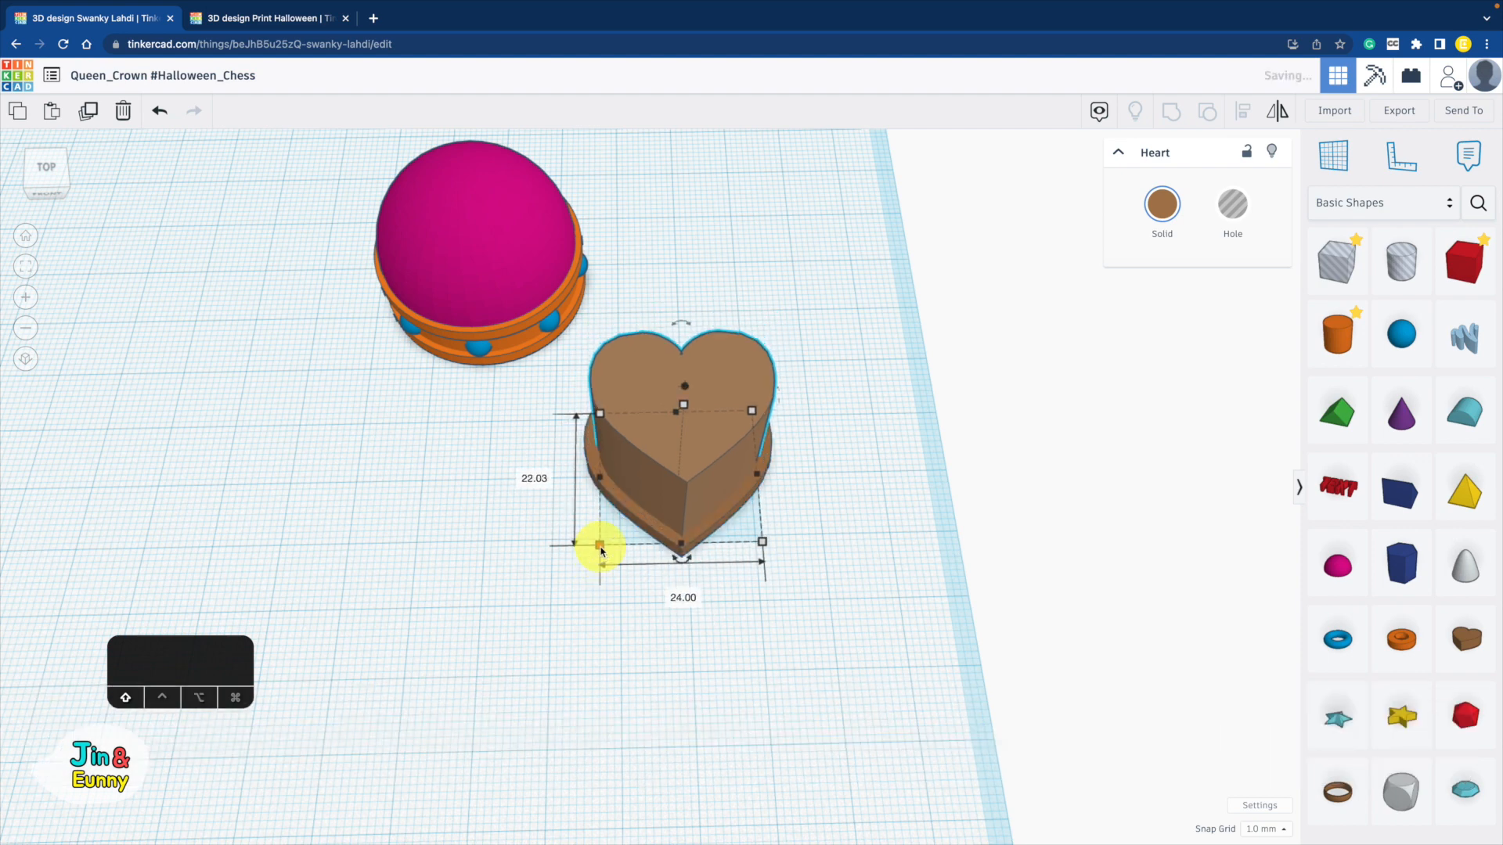
- Turn the taller heart into a hole and group it with the flat heart to leave a hollow outline
left_click(1218, 207)
right_click_drag(792, 584, 784, 614)
left_click_drag(806, 579, 698, 477)
left_click(1168, 112)
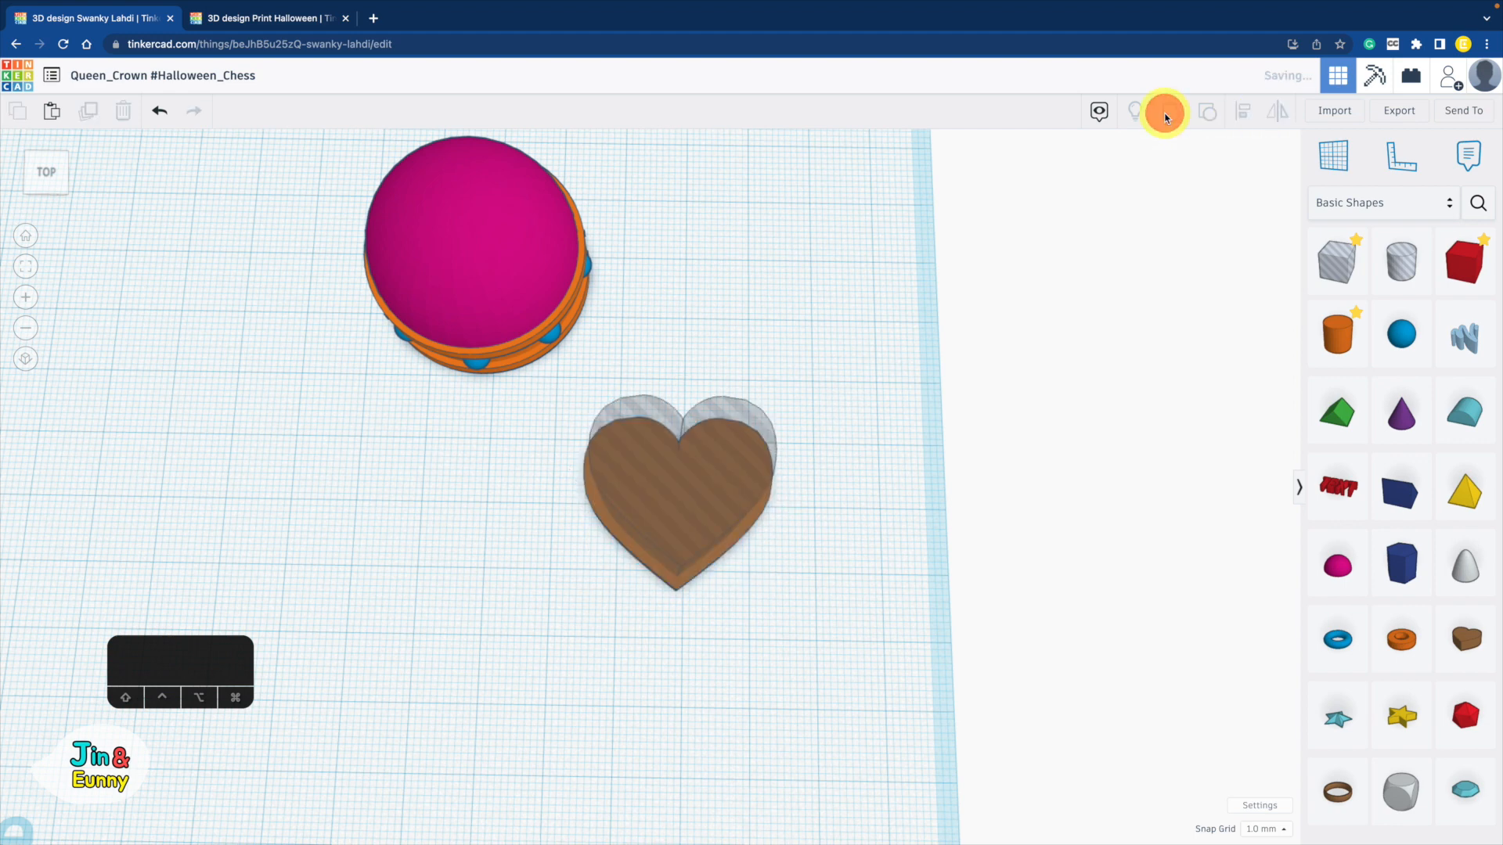
- Cover the heart outline's lower half with a hole box and its right half with a duplicate box resized to 41 mm long
left_click(902, 514)
left_click_drag(1325, 284, 858, 577)
key("super+d")
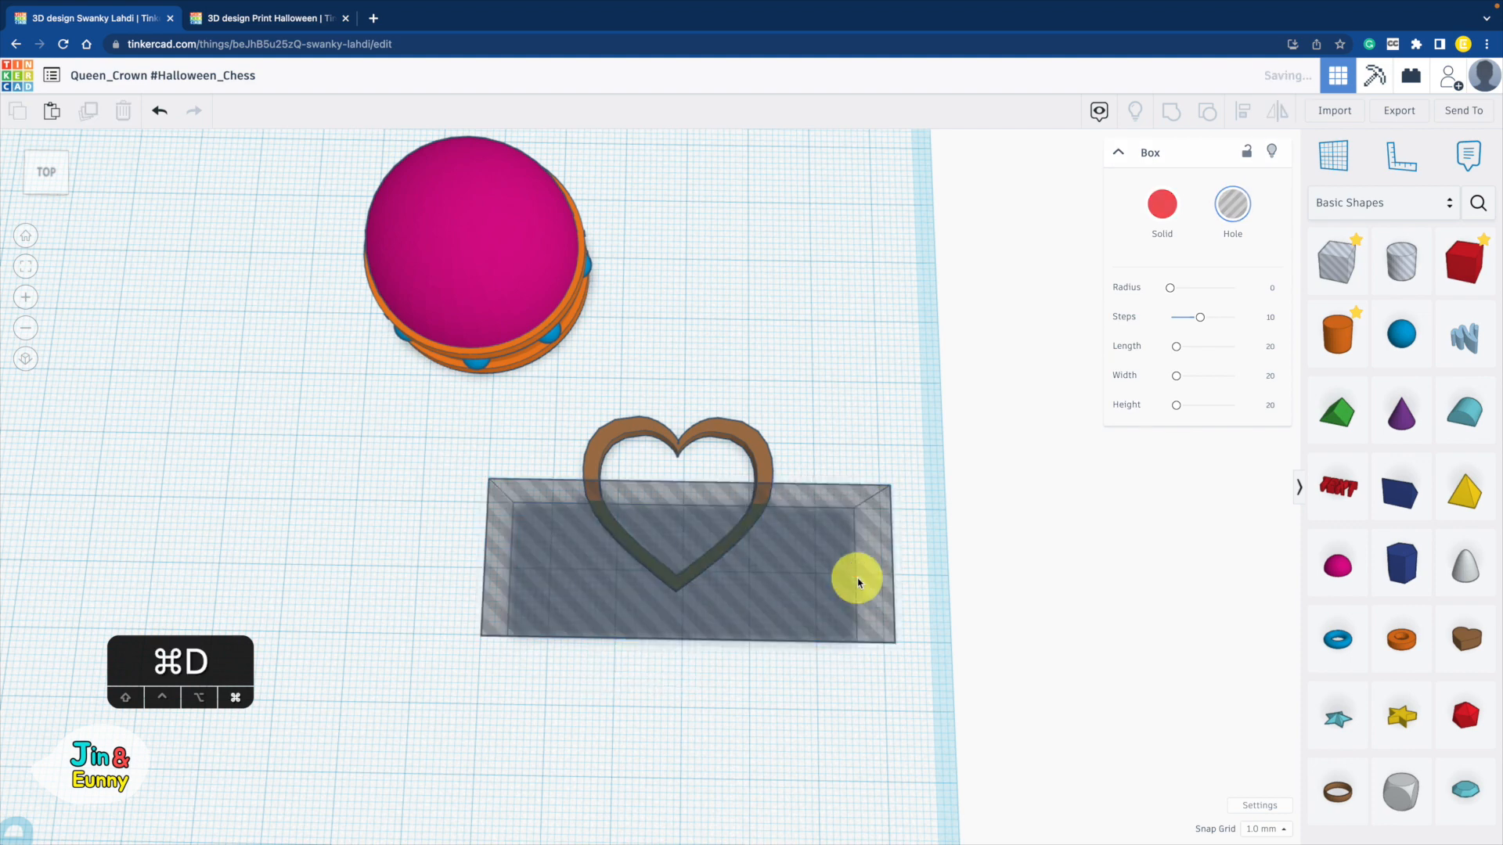
left_click(859, 583)
left_click_drag(510, 572, 676, 570)
left_click_drag(768, 507, 772, 376)
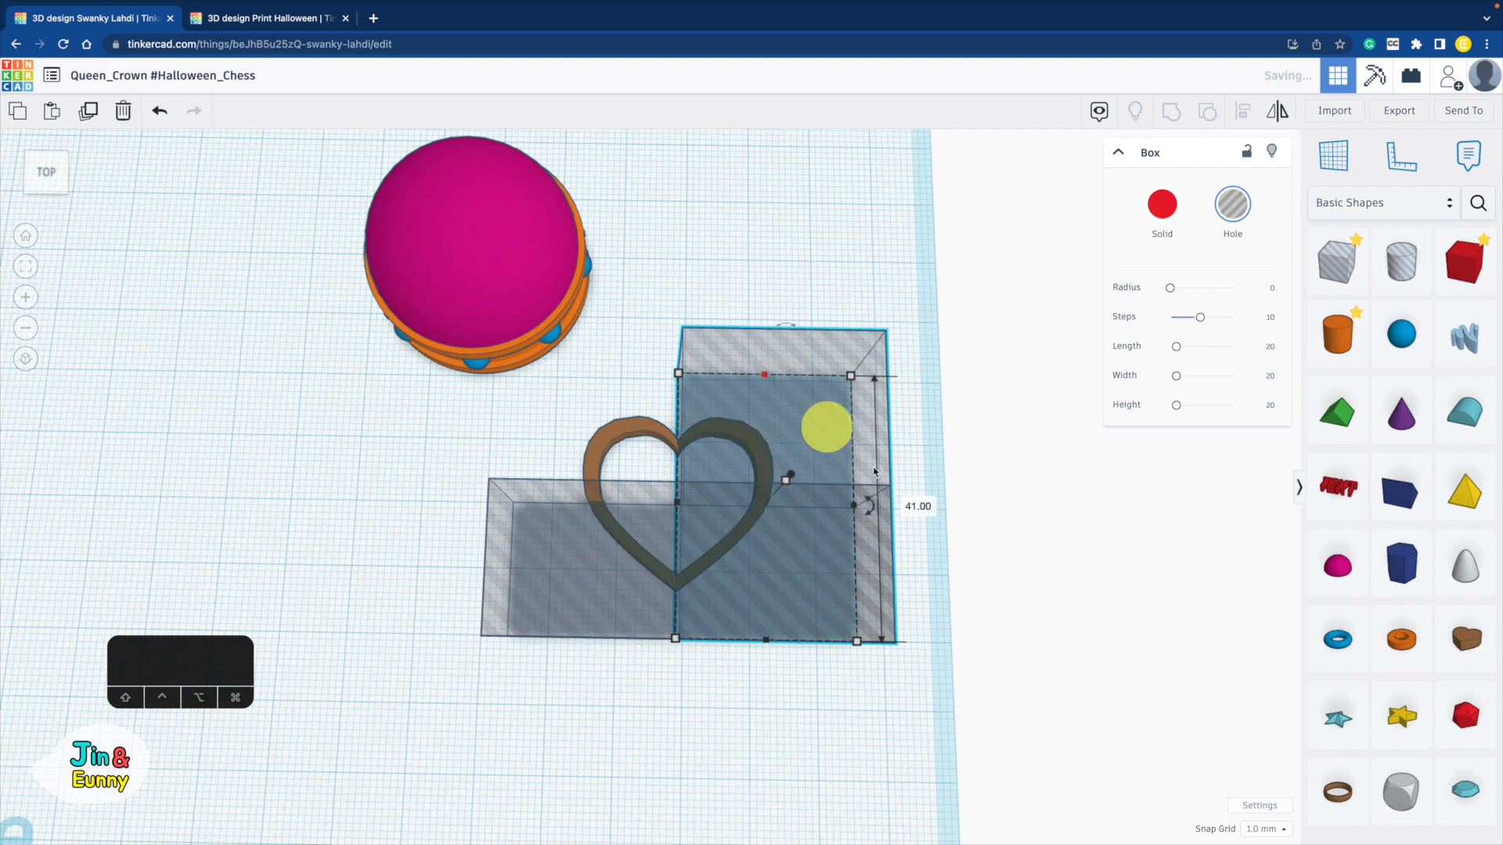
- Group both hole boxes with the heart outline to cut it down to its upper-left arc
left_click_drag(567, 608, 567, 606)
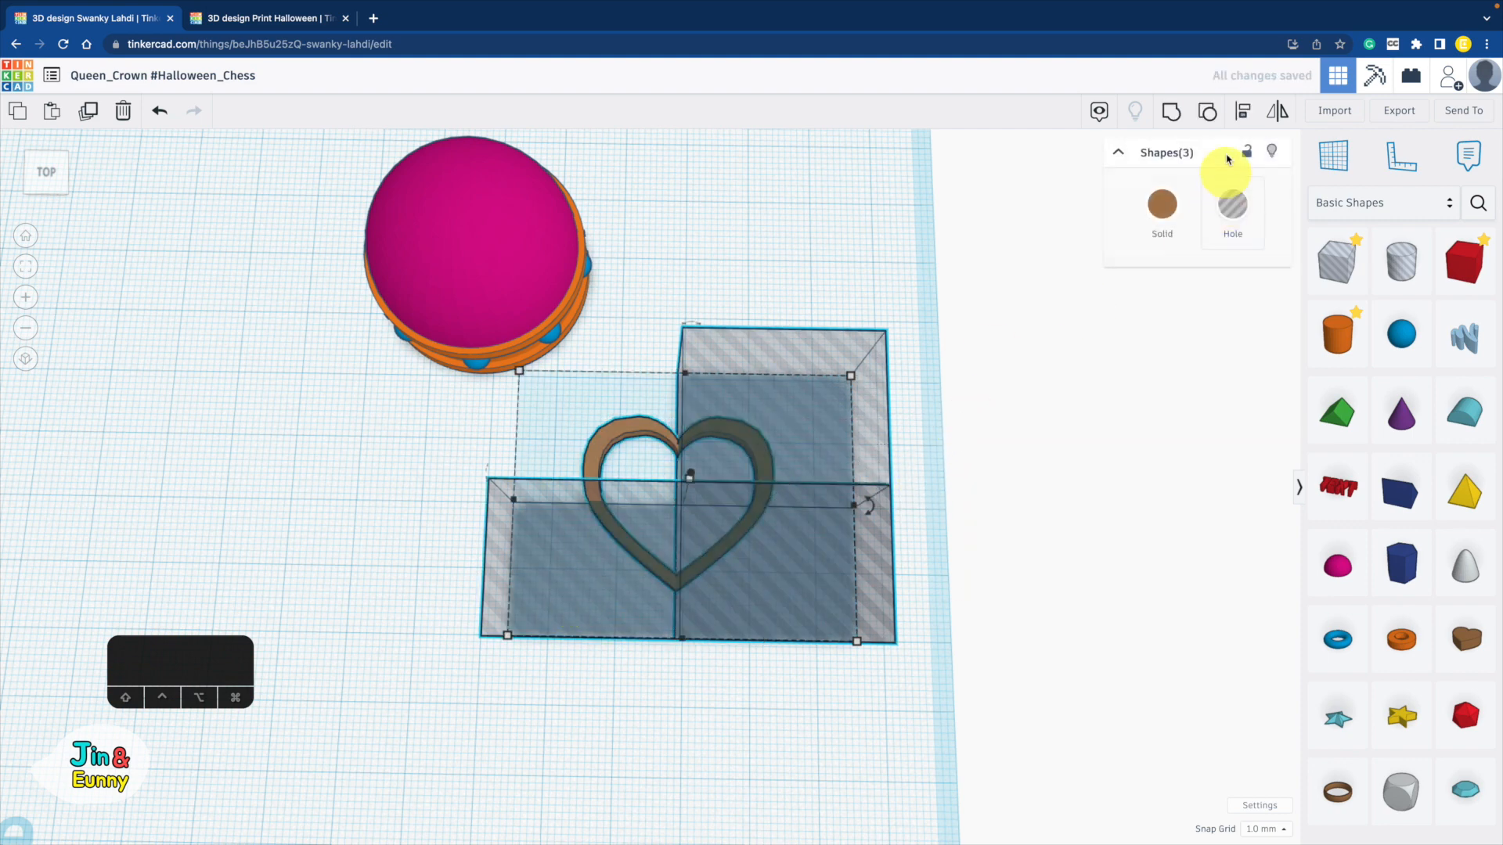
left_click(1160, 110)
left_click(749, 539)
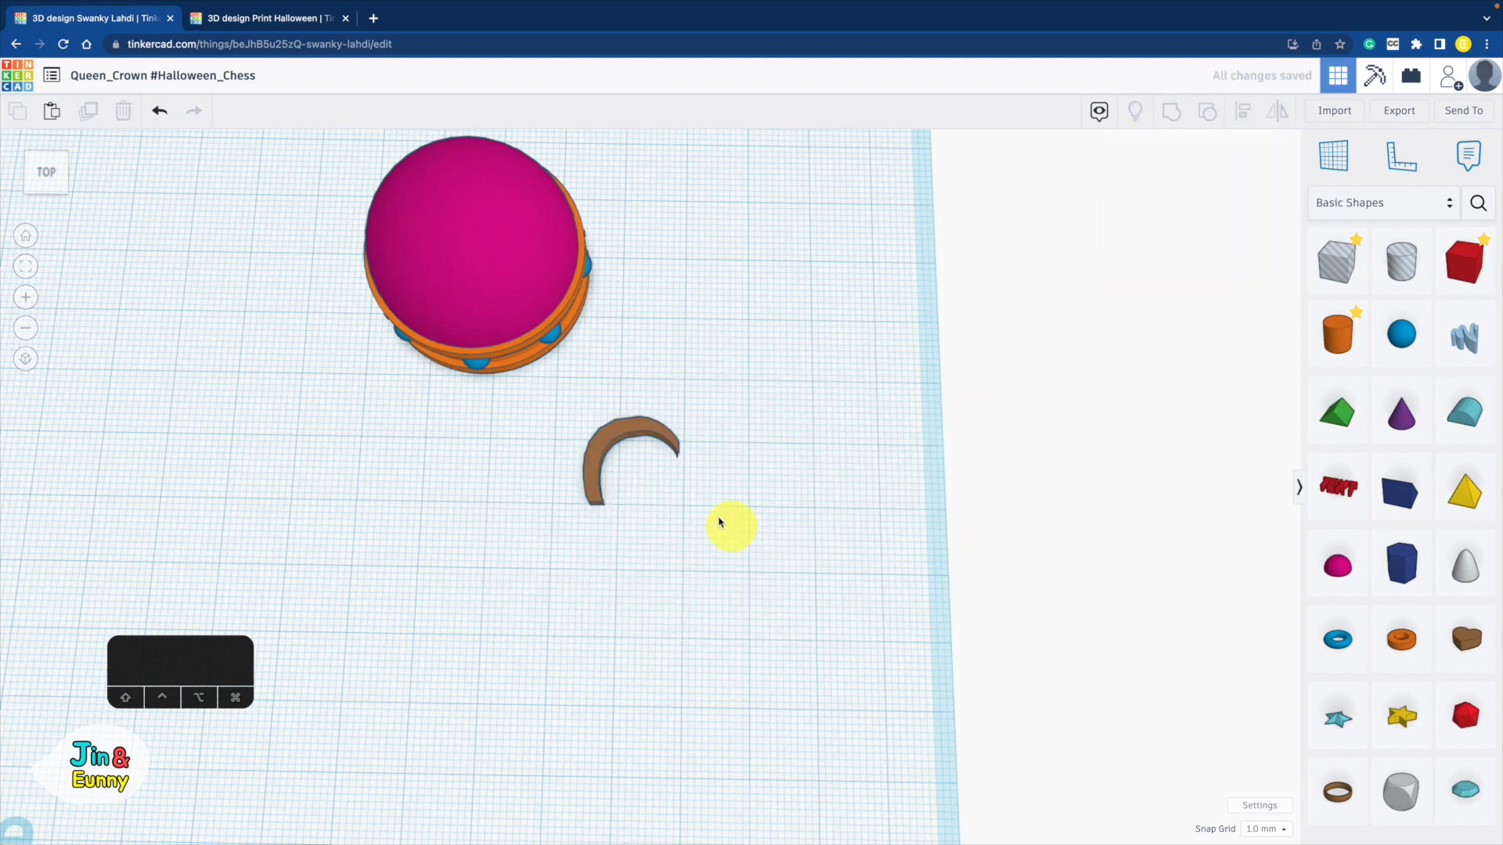
- Rotate the heart arc 90° so it stands upright
right_click_drag(671, 476, 637, 425)
middle_click_drag(637, 426, 752, 520)
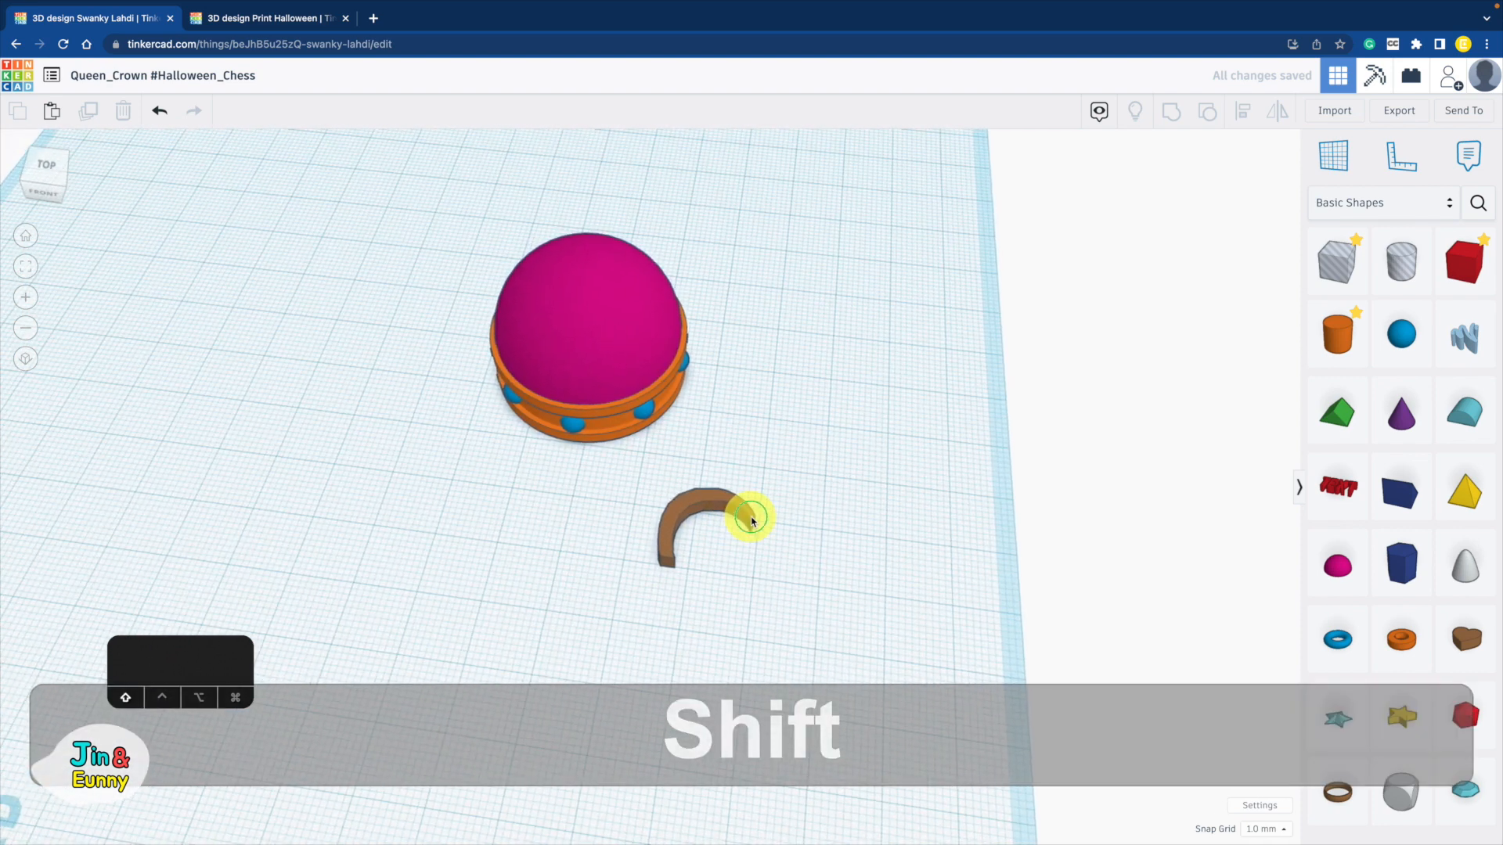
left_click(687, 503)
right_click_drag(768, 524, 593, 471)
mouse_move(592, 470)
left_mouse_down()
mouse_move(593, 454)
mouse_move(577, 486)
left_mouse_up()
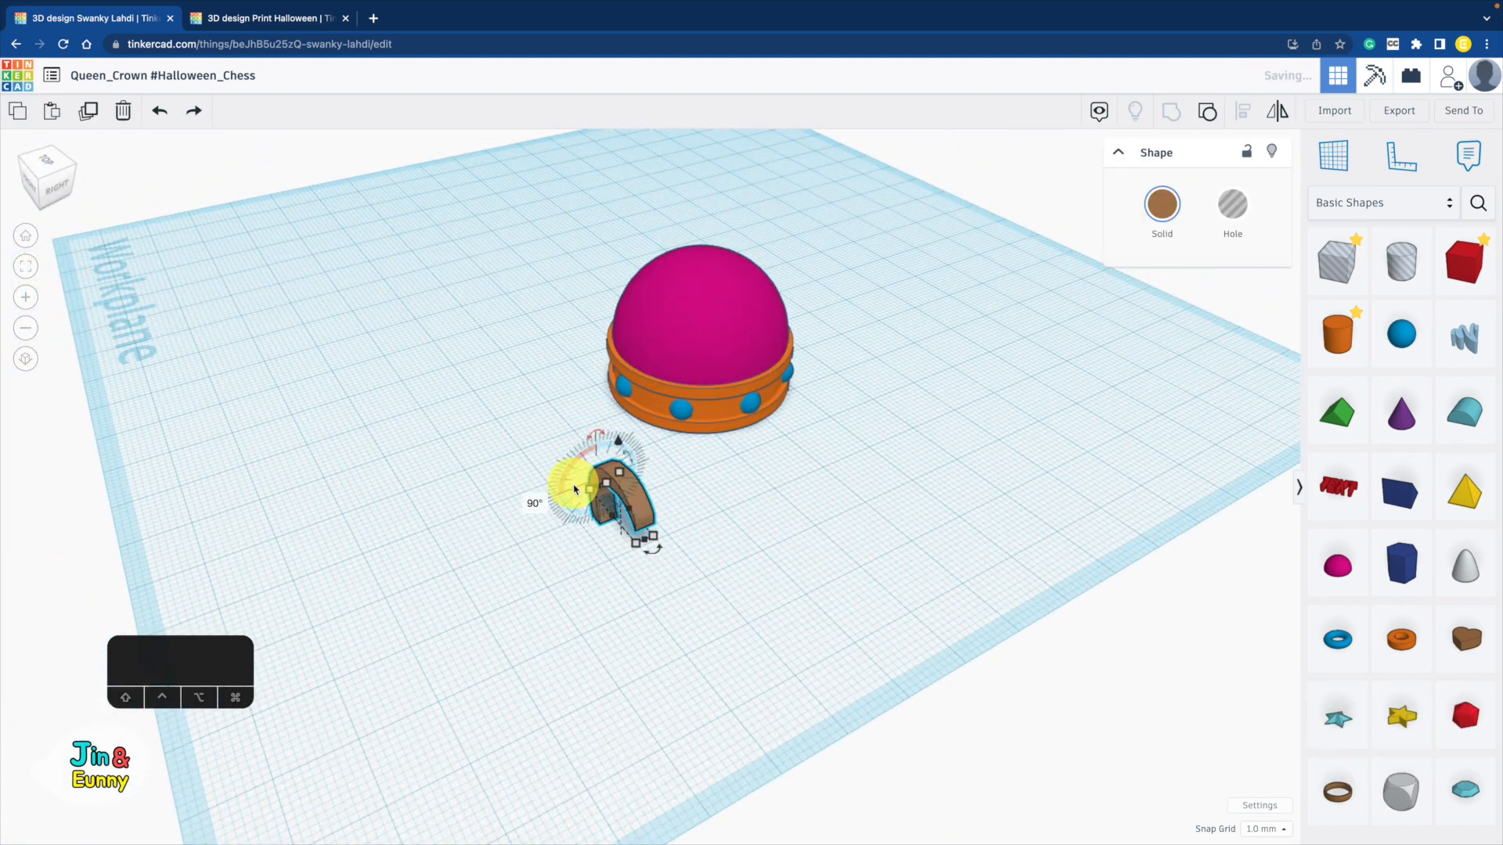
- Drop the upright arc to the workplane and move it up against the left side of the crown's dome
key("d")
right_click_drag(517, 567, 728, 558)
left_click_drag(714, 451, 539, 236)
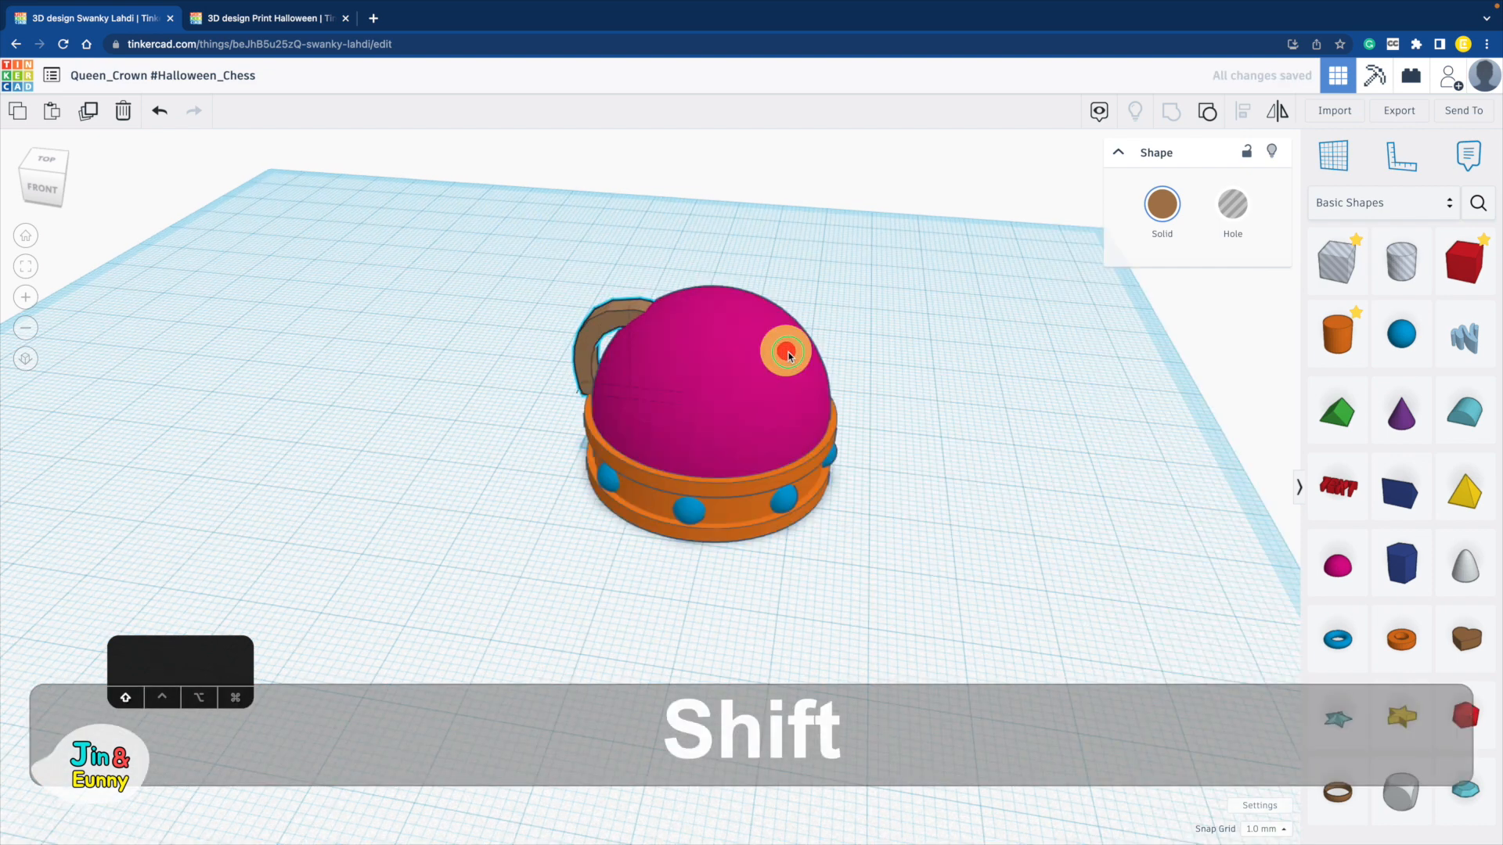
right_click_drag(789, 357, 937, 368, "shift")
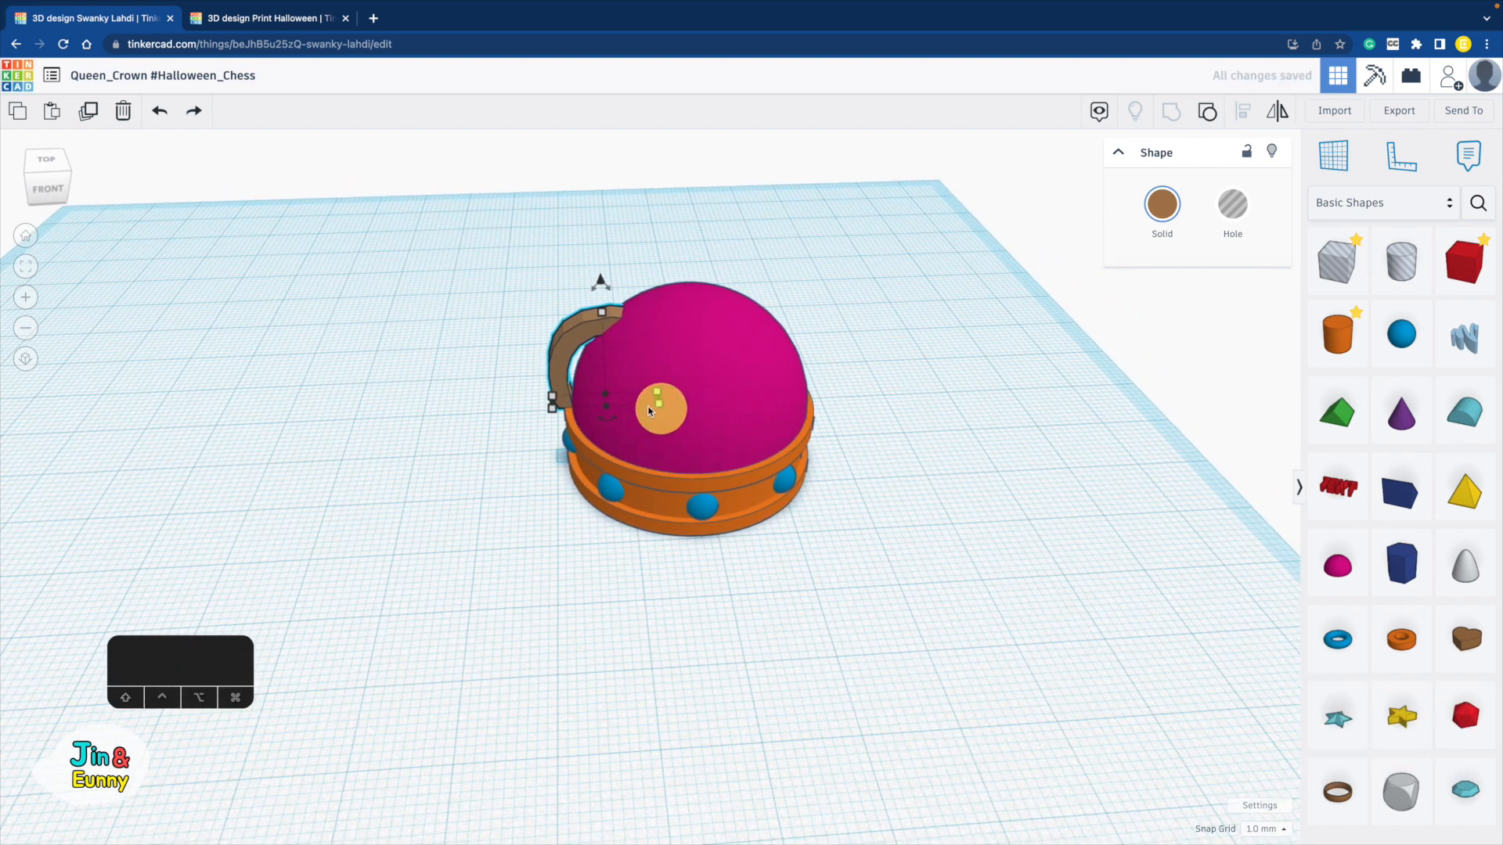
- Stretch the arc to about 18 mm tall, widen it toward the dome's centre and shift it onto the rim
left_click_drag(649, 410, 600, 274)
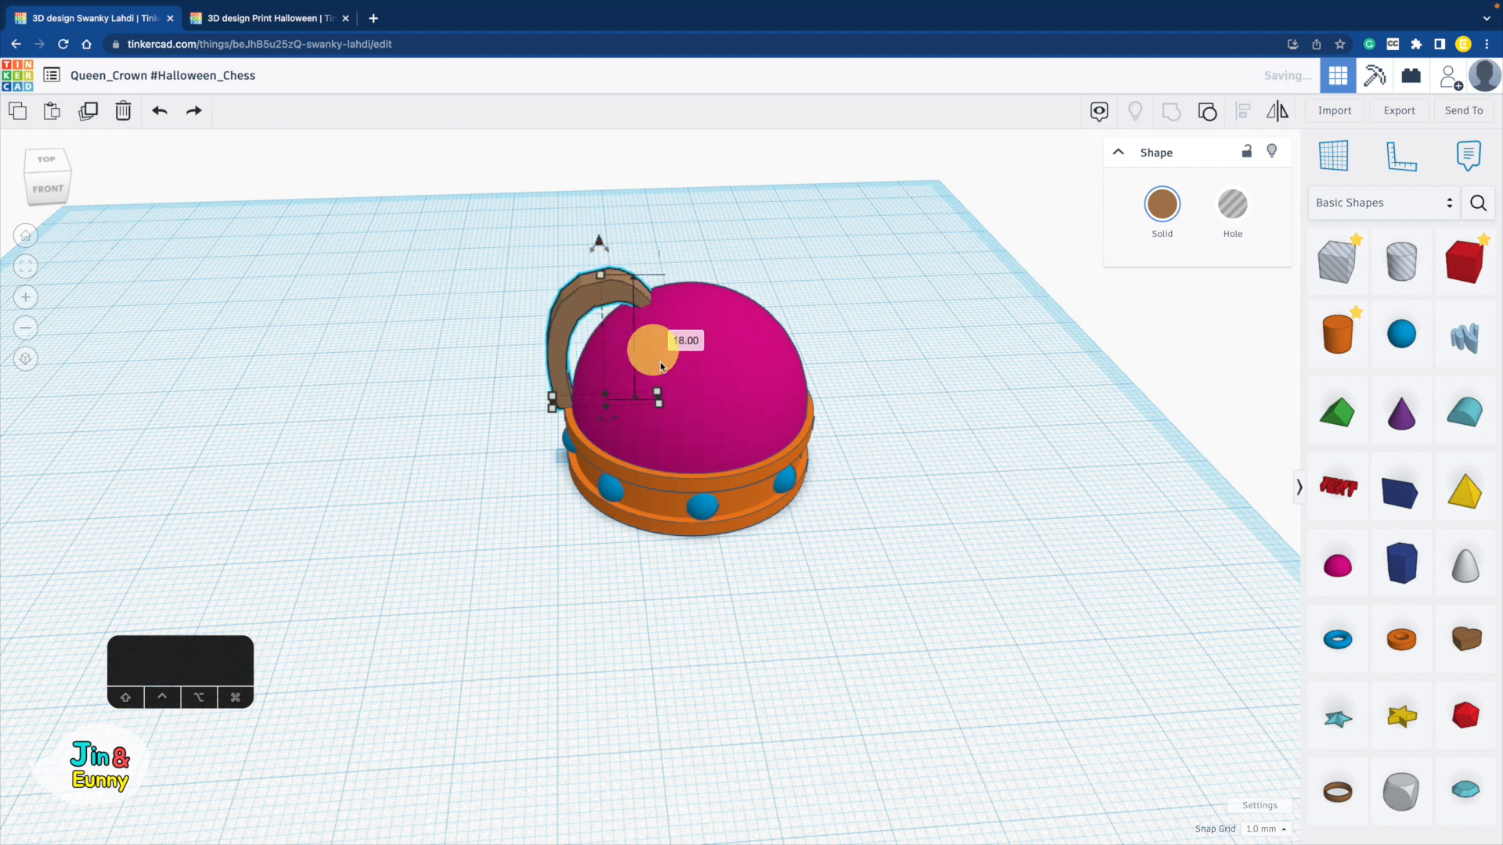
left_click_drag(657, 400, 686, 393)
left_click_drag(570, 326, 580, 342)
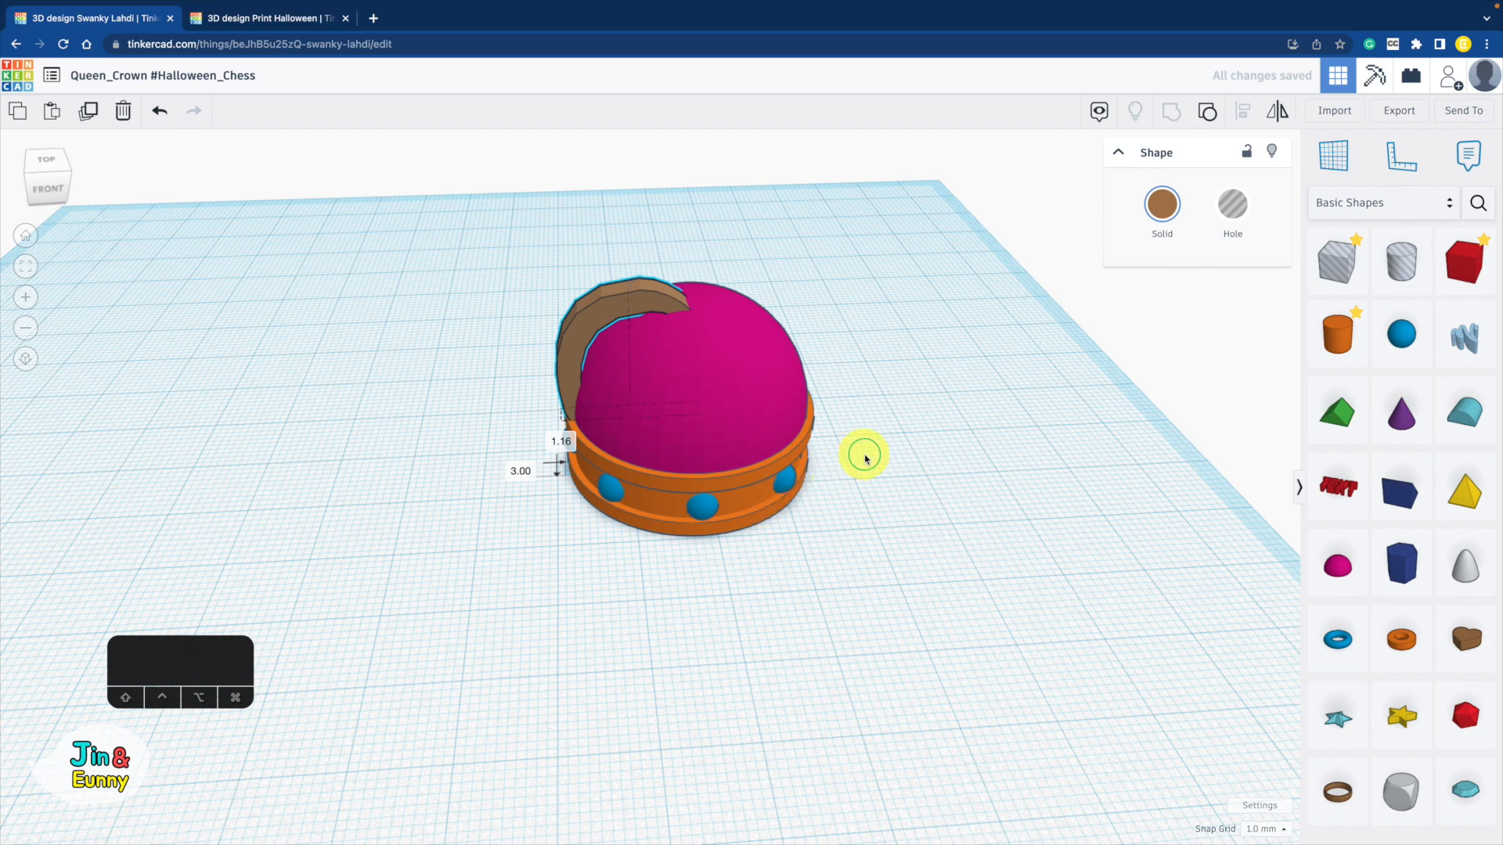
- Copy the arc to the dome's opposite side, mirror it left to right and position it to match the first arc
right_click_drag(865, 458, 832, 458)
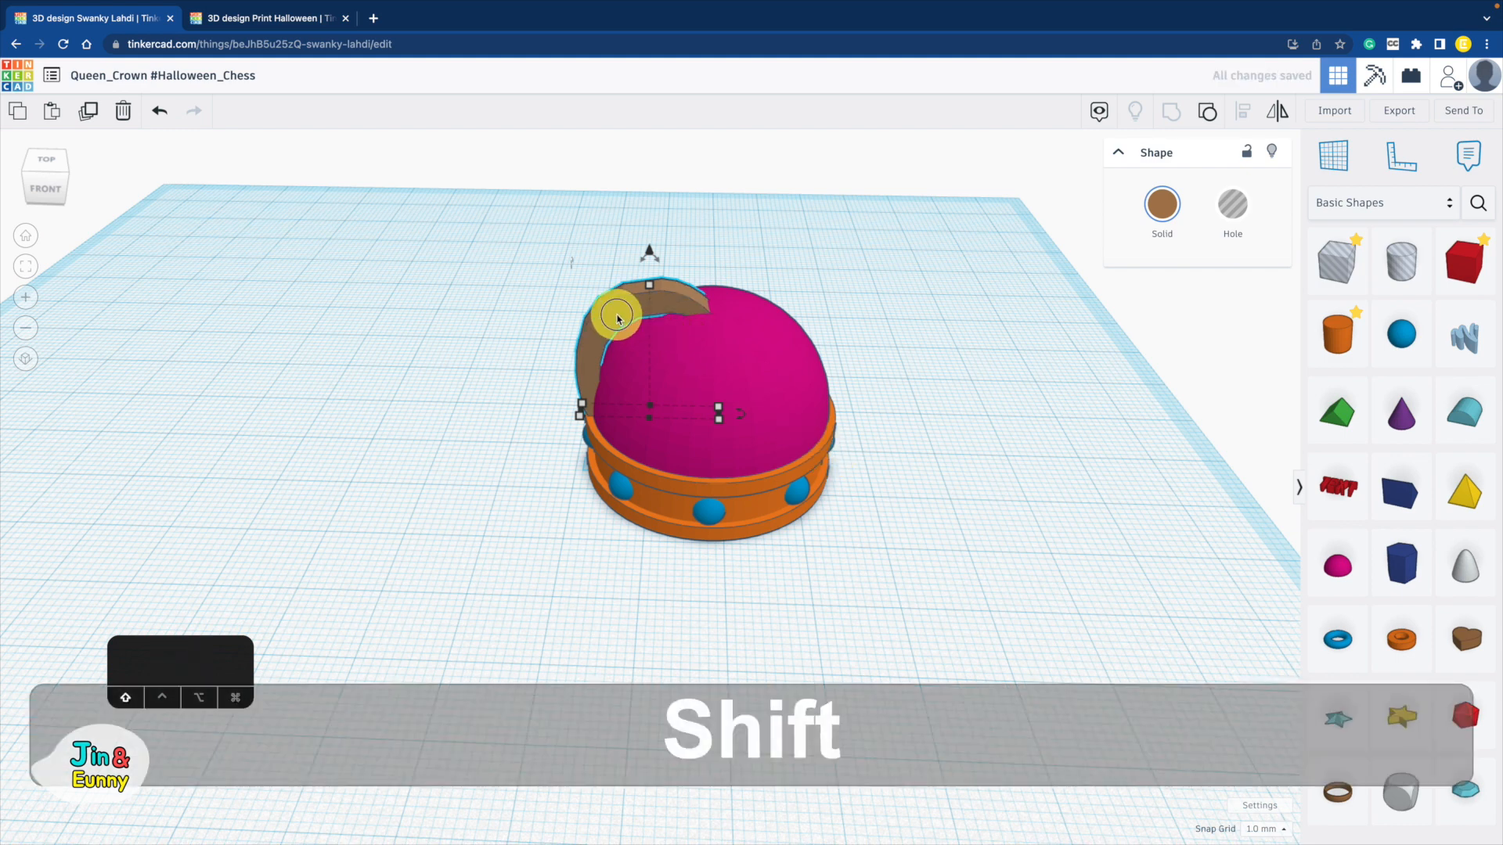
left_click_drag(614, 312, 791, 313, "shift")
left_click(1272, 116)
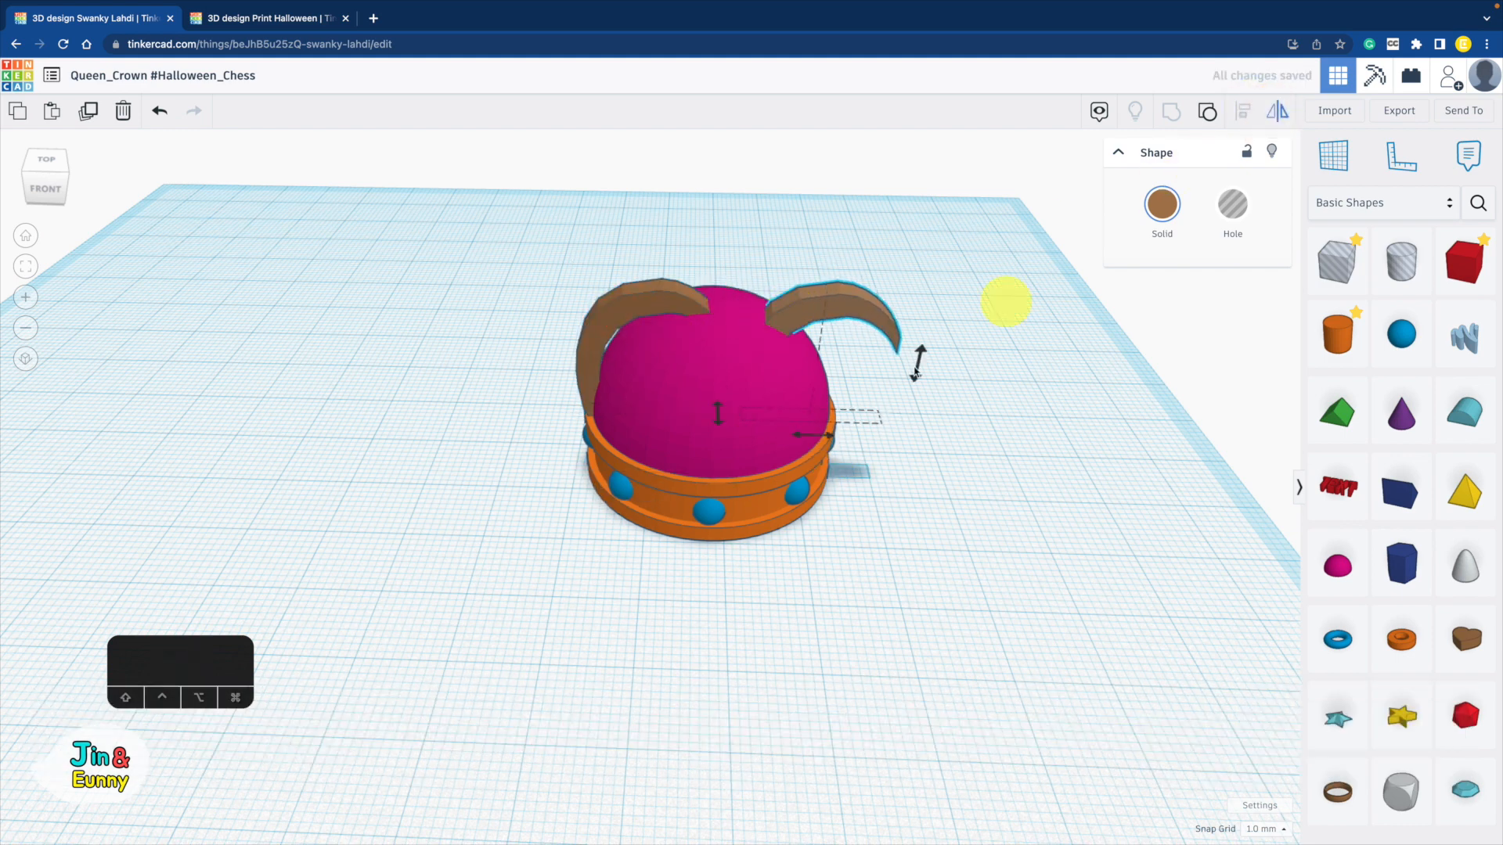
left_click(822, 434)
left_click_drag(866, 353, 826, 344, "shift")
- Group the two opposite arcs into one arch over the dome
mouse_move(864, 550)
right_mouse_down()
mouse_move(867, 494)
mouse_move(865, 564)
right_mouse_up()
left_click(648, 281)
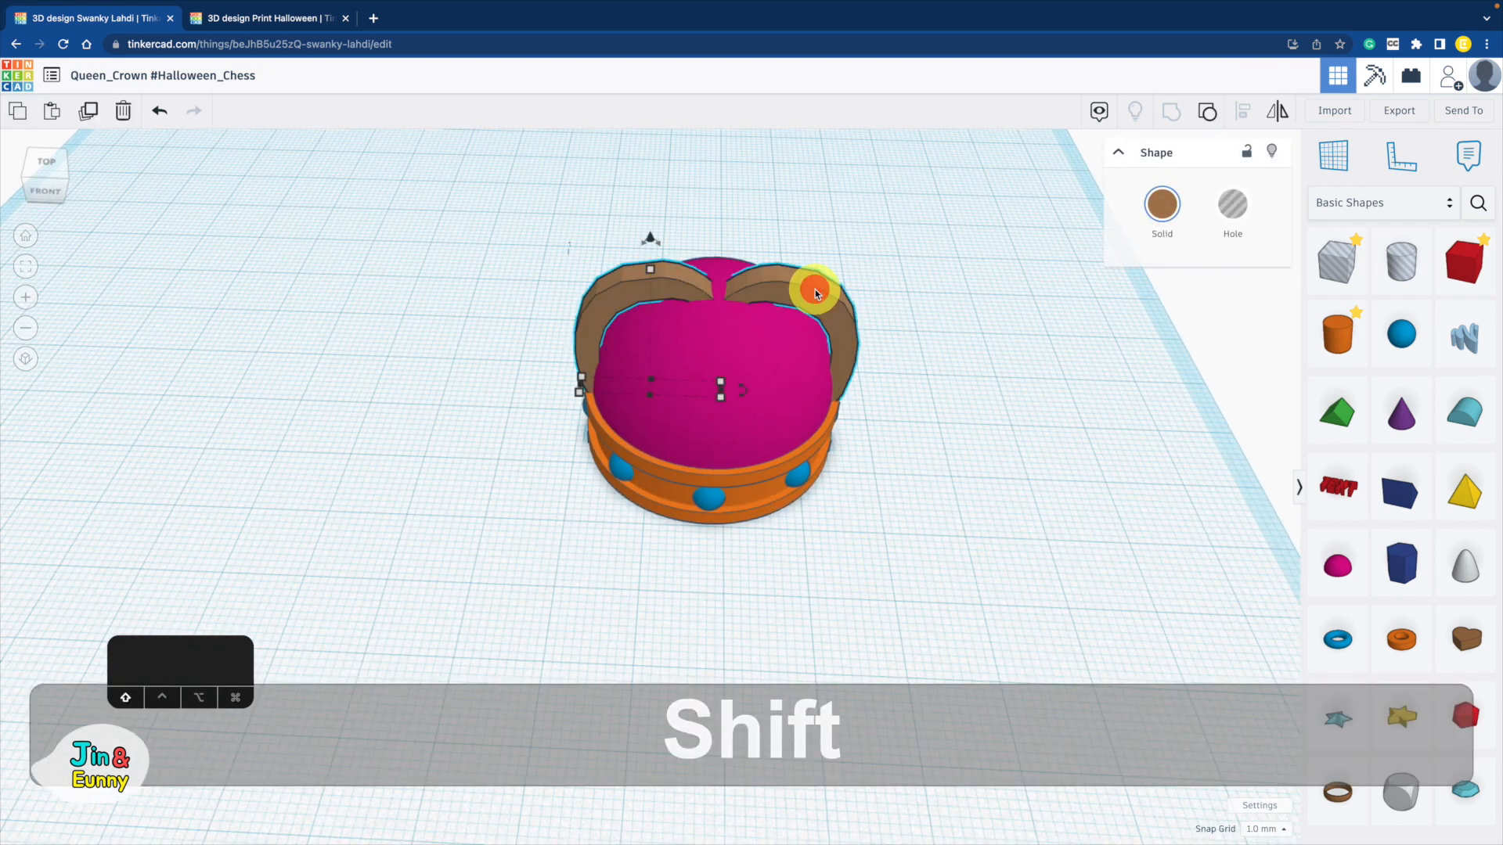
left_click(815, 294, "shift")
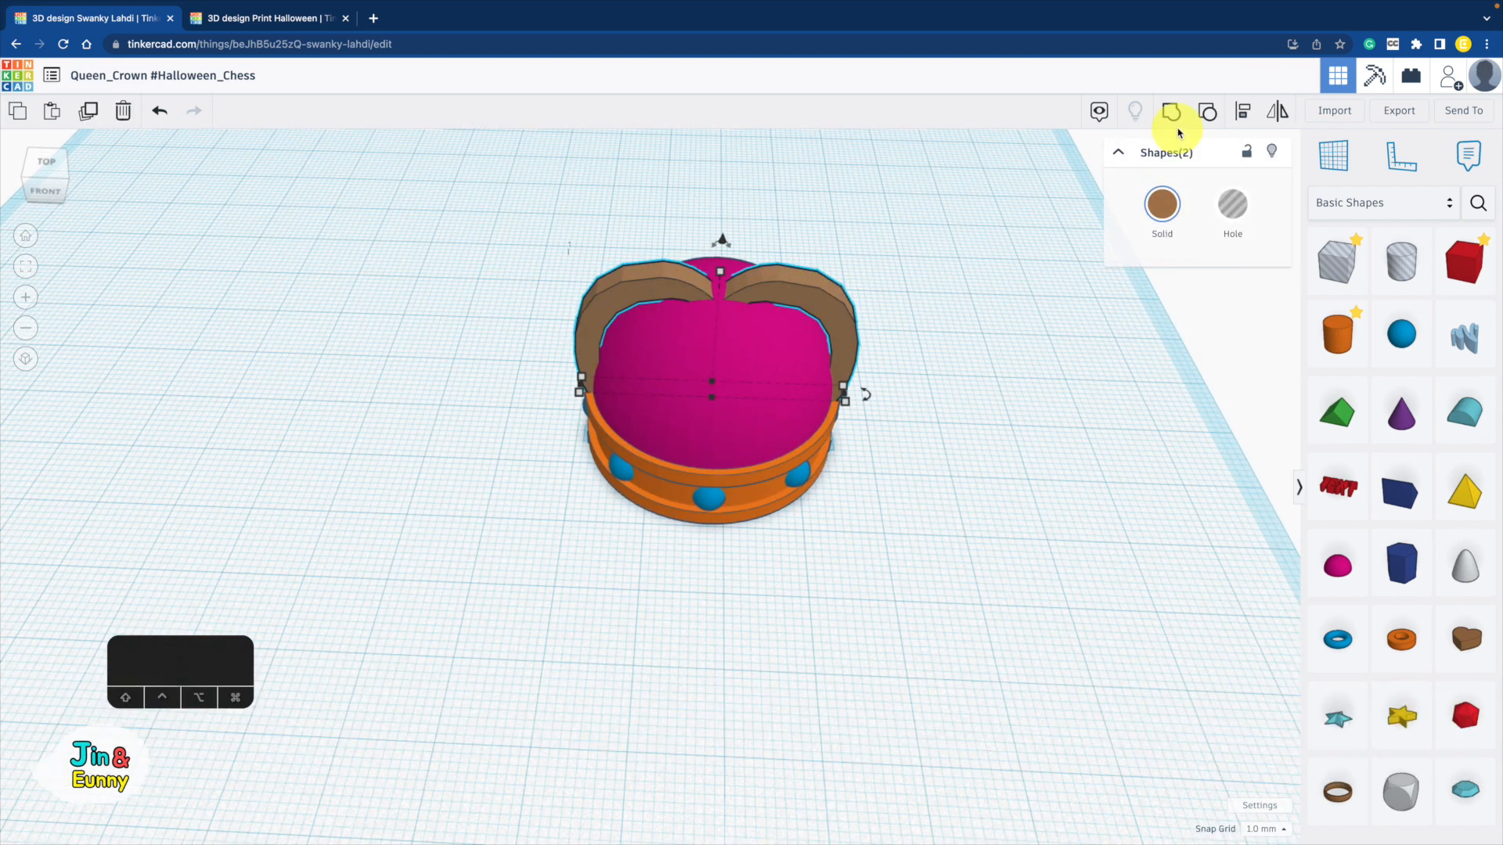
left_click(1171, 116)
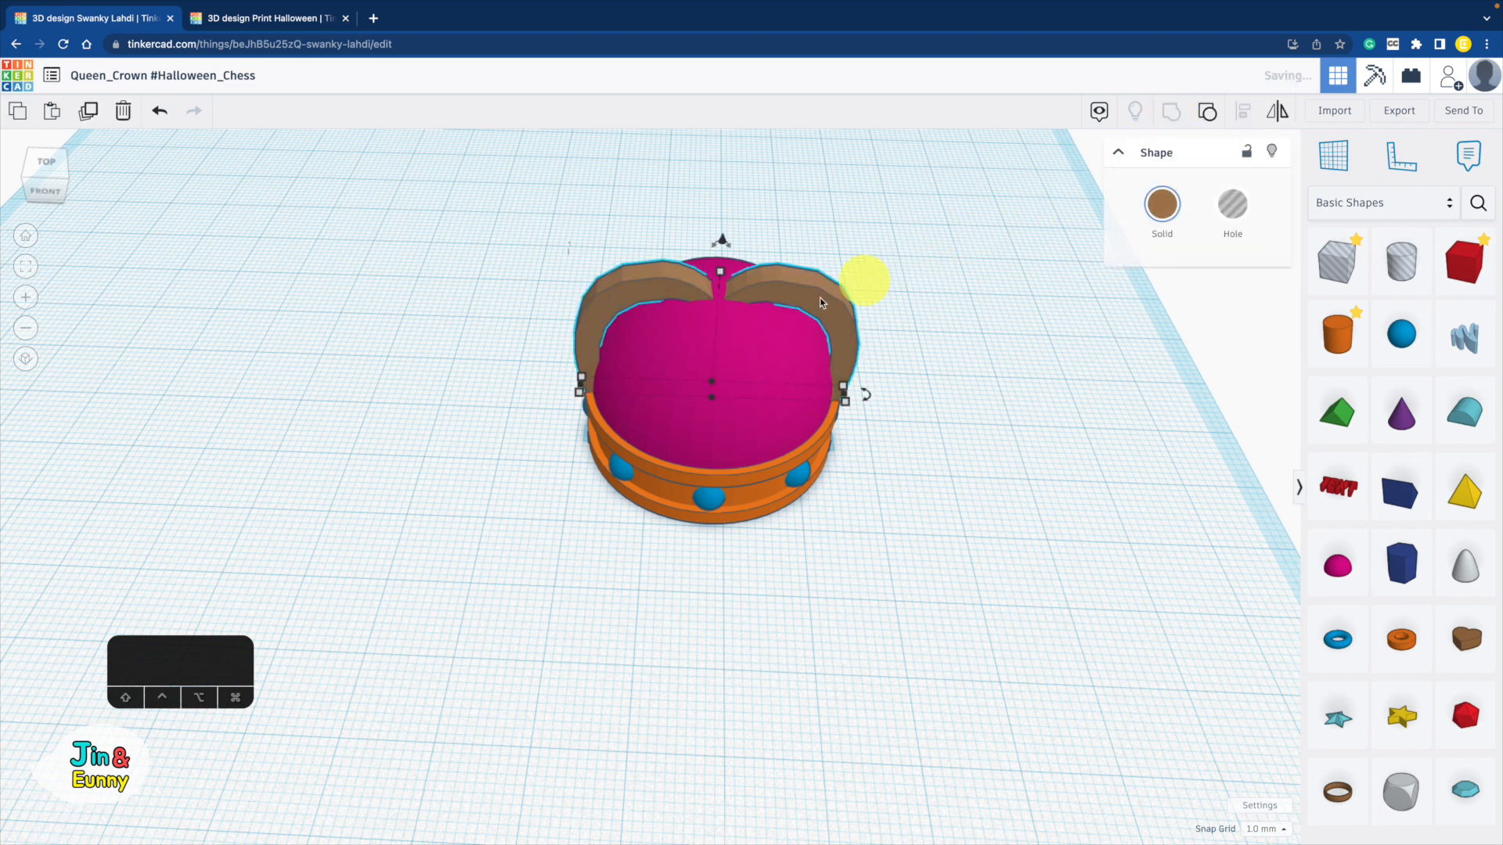
- Duplicate the arch rotated by -45° and repeat the duplication twice to form eight ribs around the dome
key("super+d")
left_click_drag(866, 394, 786, 457)
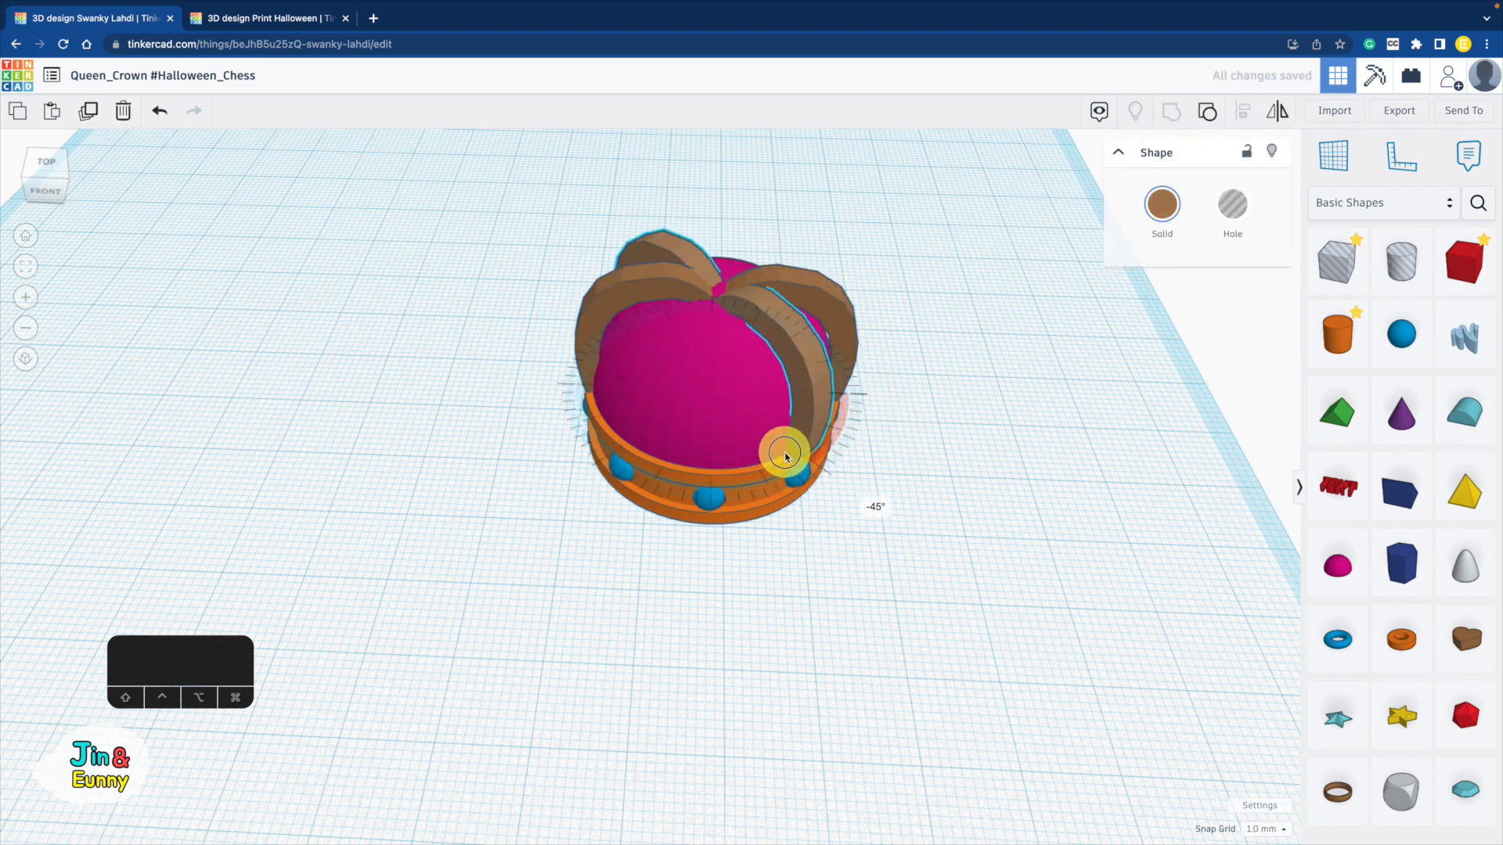
key("super+d")
key("super+d")
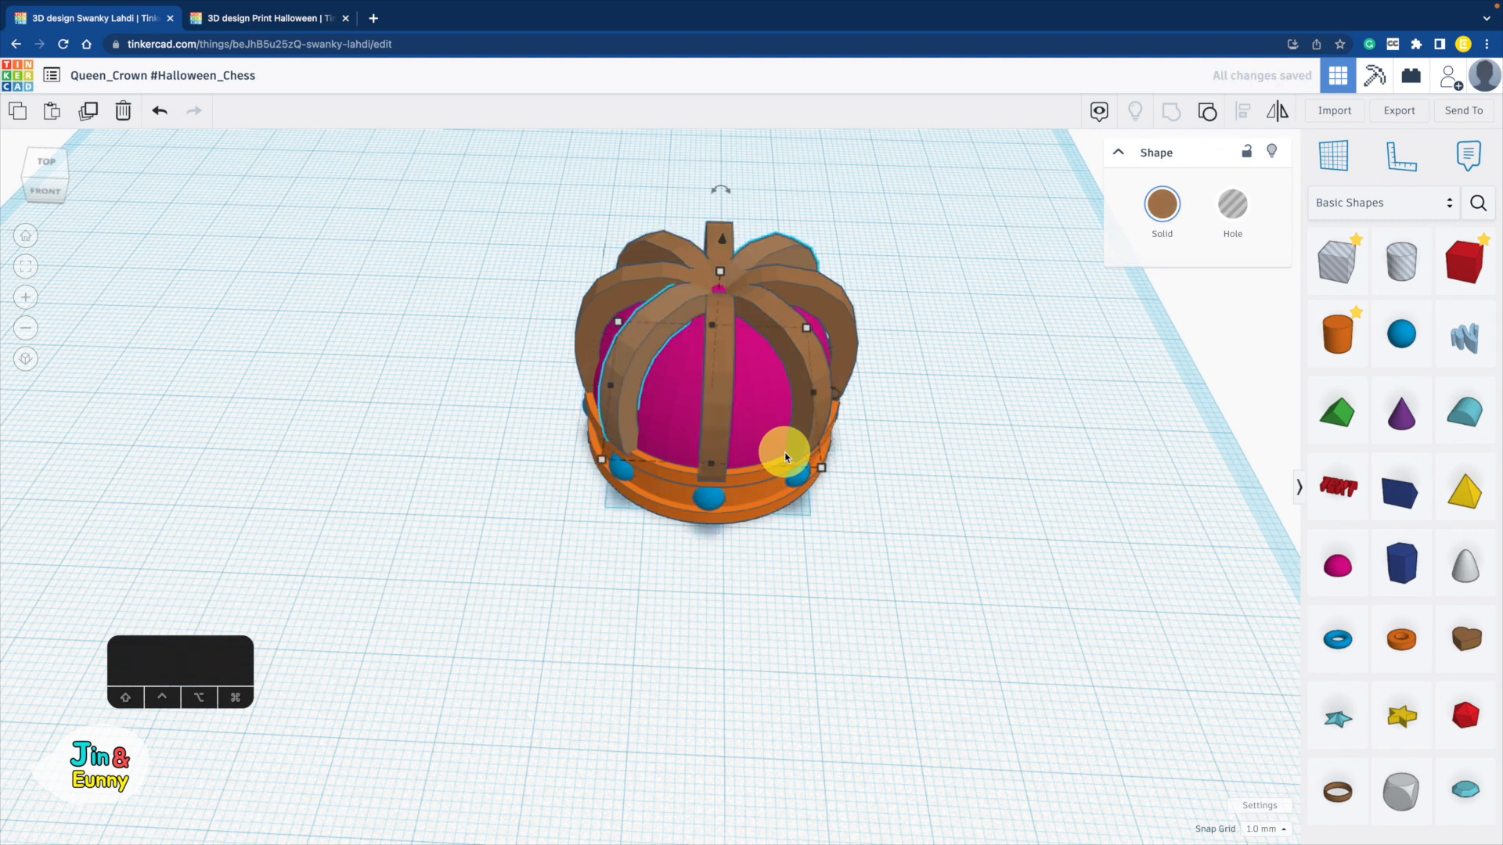
- Select all four arches and group them into a single shape
right_click_drag(919, 387, 921, 438)
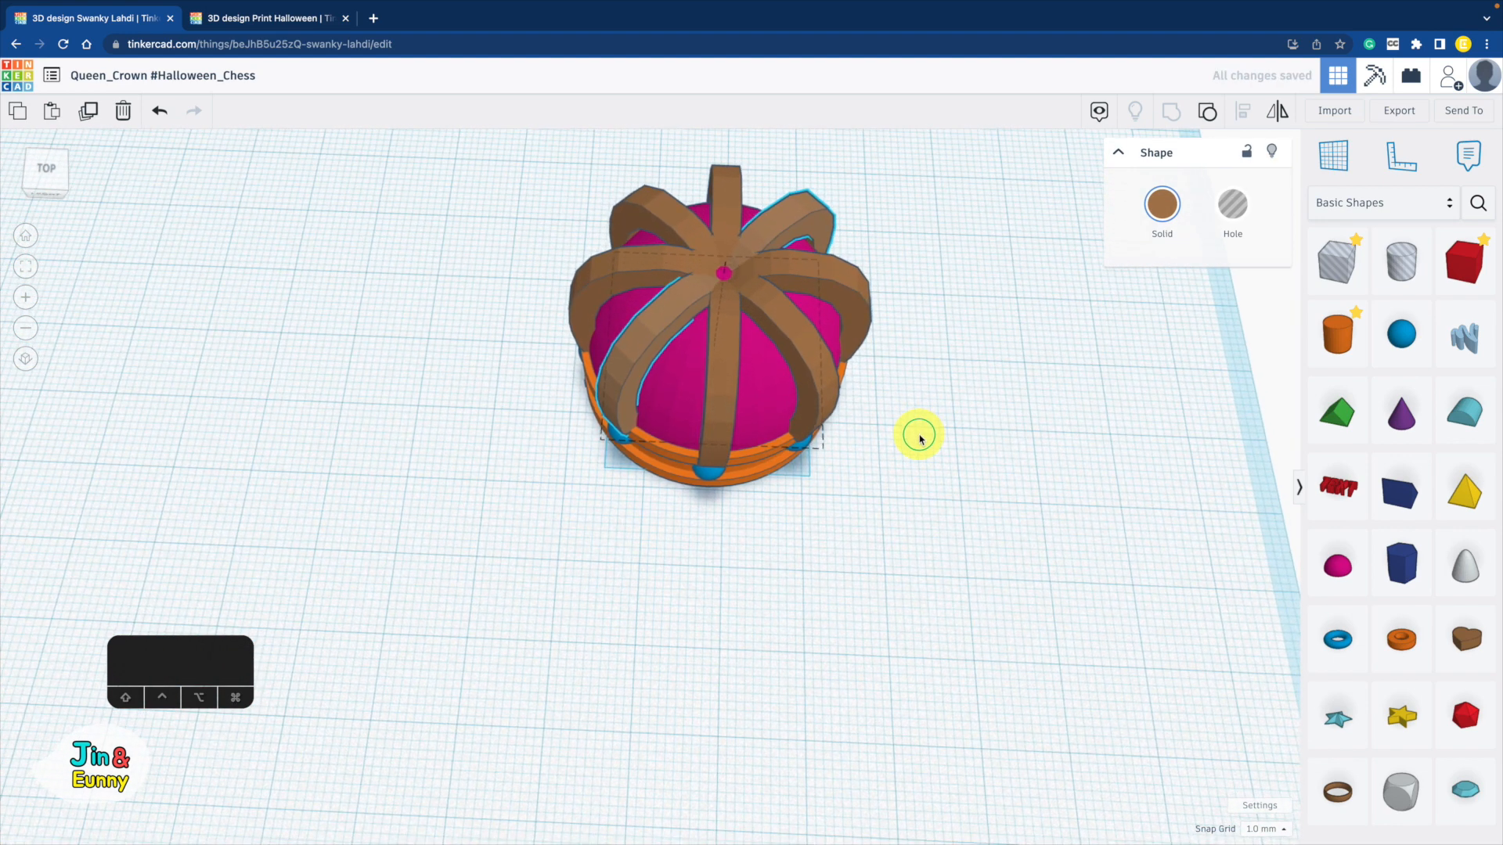
left_click(724, 181, "shift")
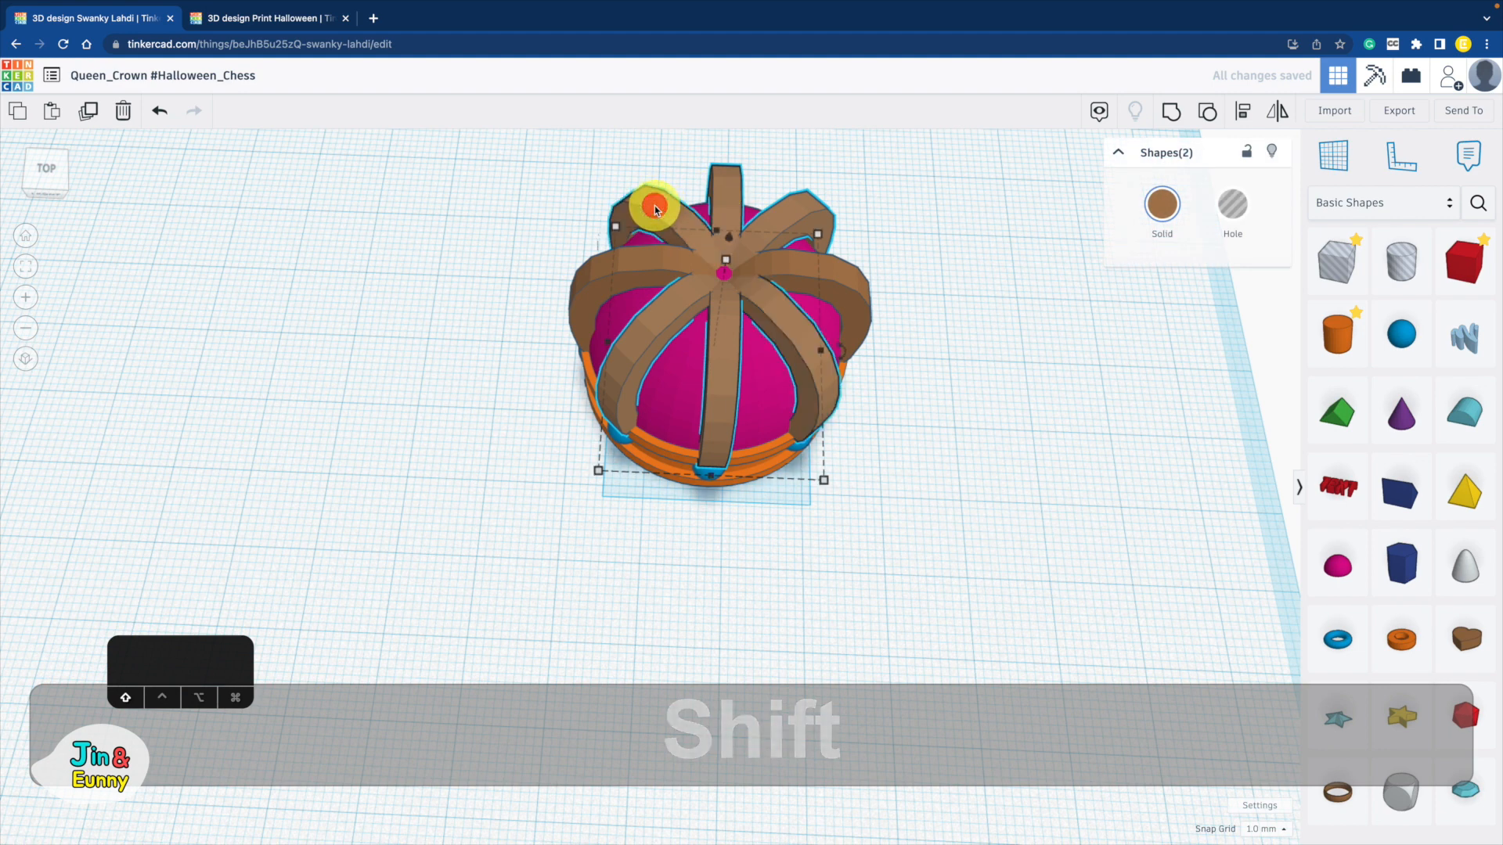
left_click(608, 281, "shift")
left_click(616, 280, "shift")
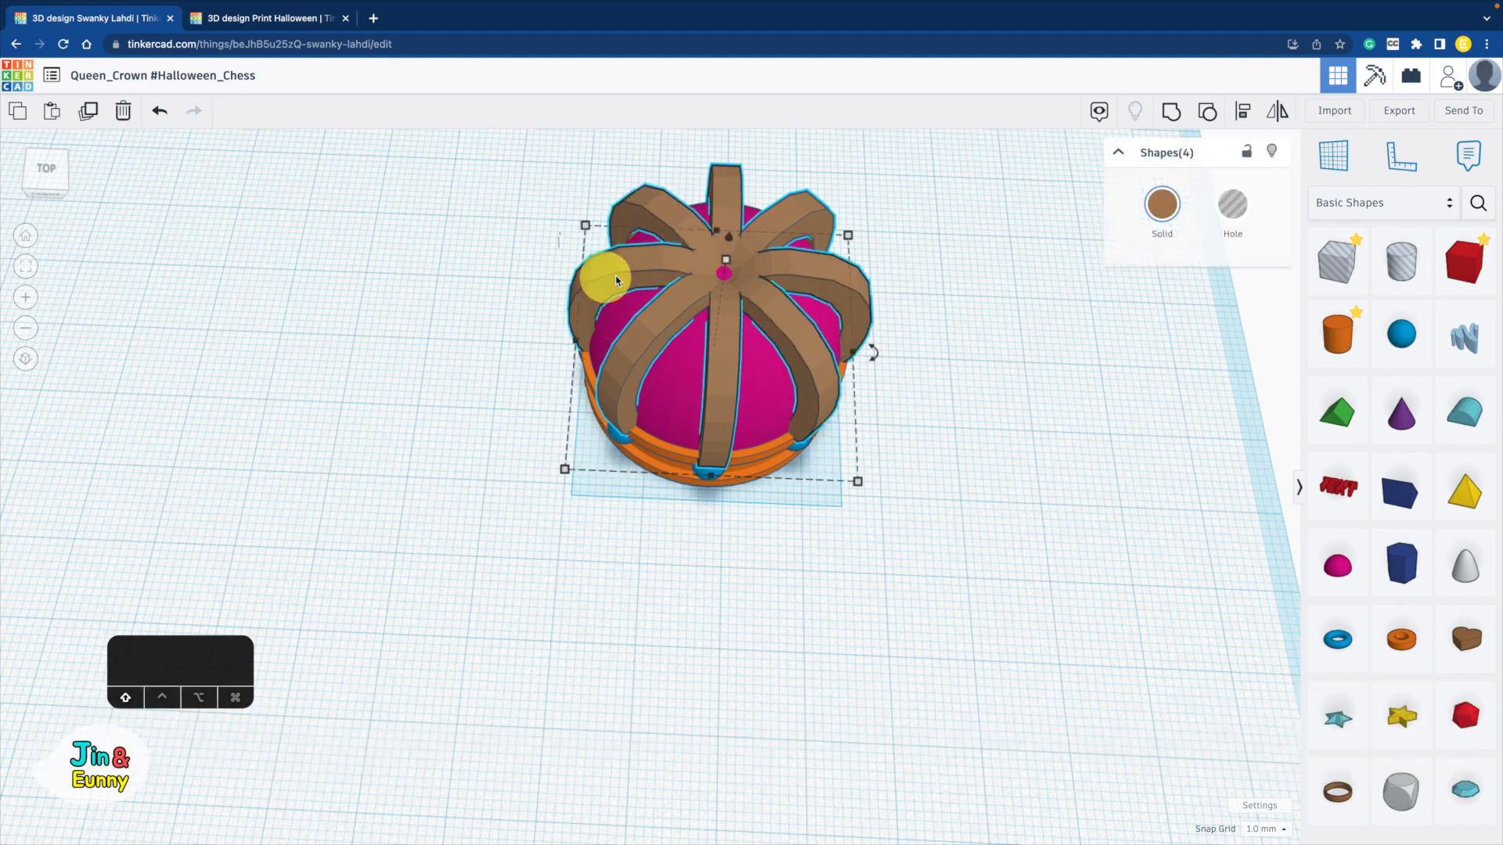
left_click(1167, 118)
- Align the grouped arches with all other crown parts on their shared left-right and front-back centres
left_click_drag(947, 133, 496, 562)
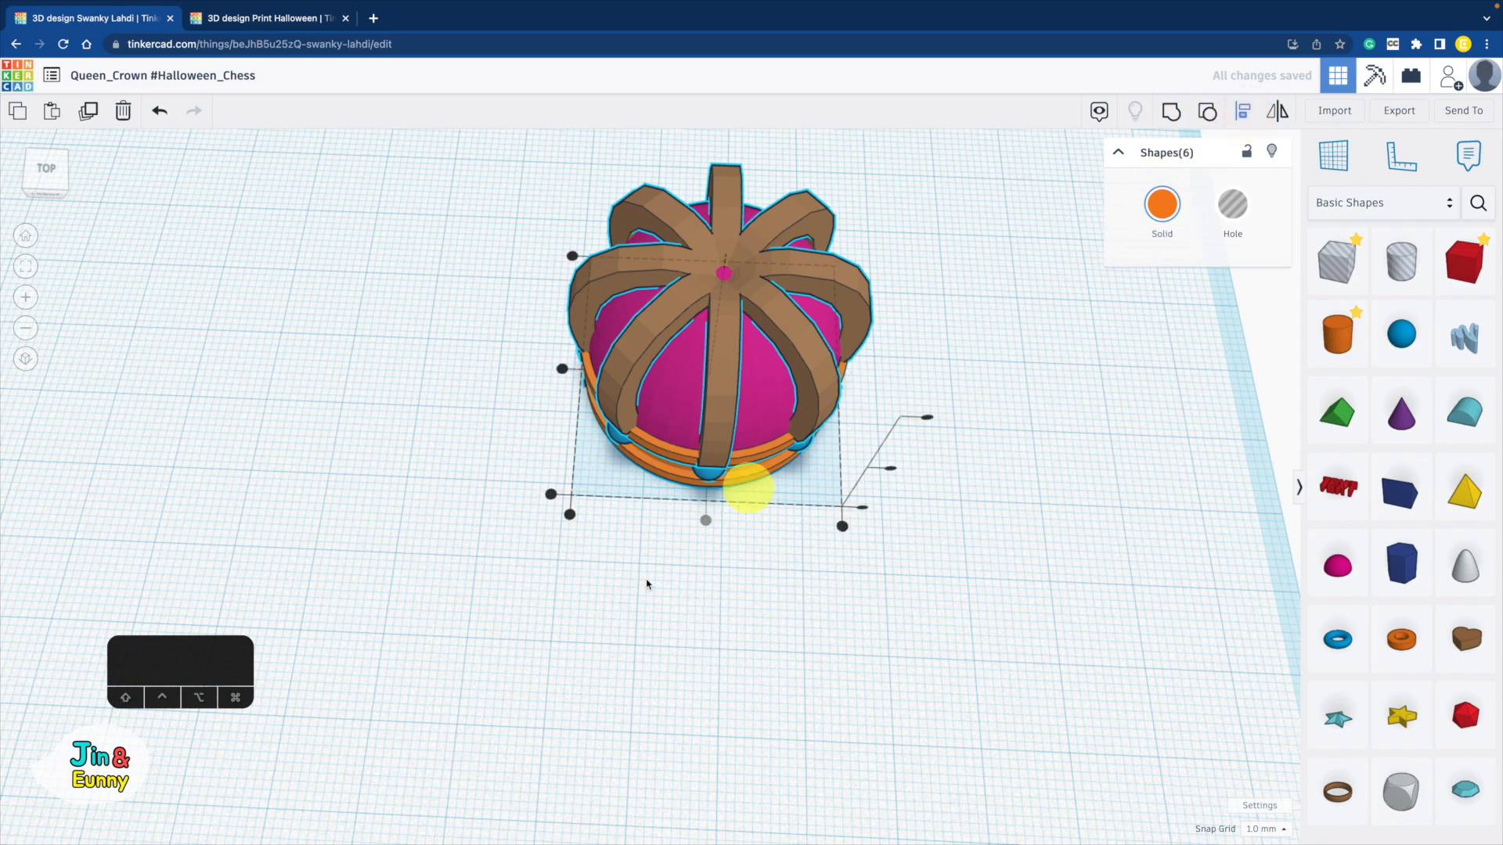
left_click(563, 370)
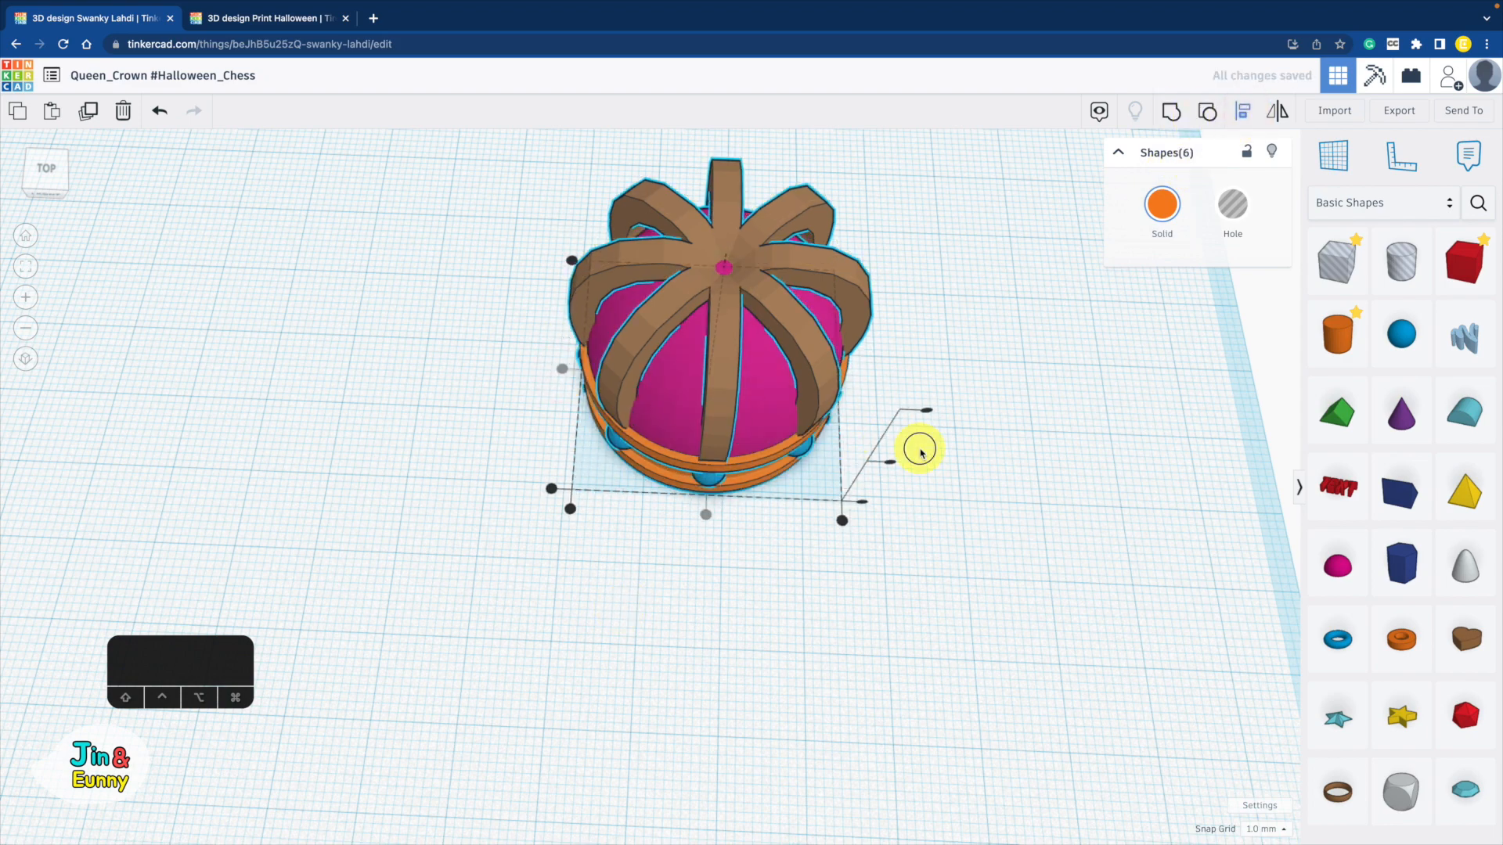
left_click(921, 452)
- Increase the half sphere's height slightly so its top fills the gap where the arches meet
right_click_drag(805, 490, 817, 373)
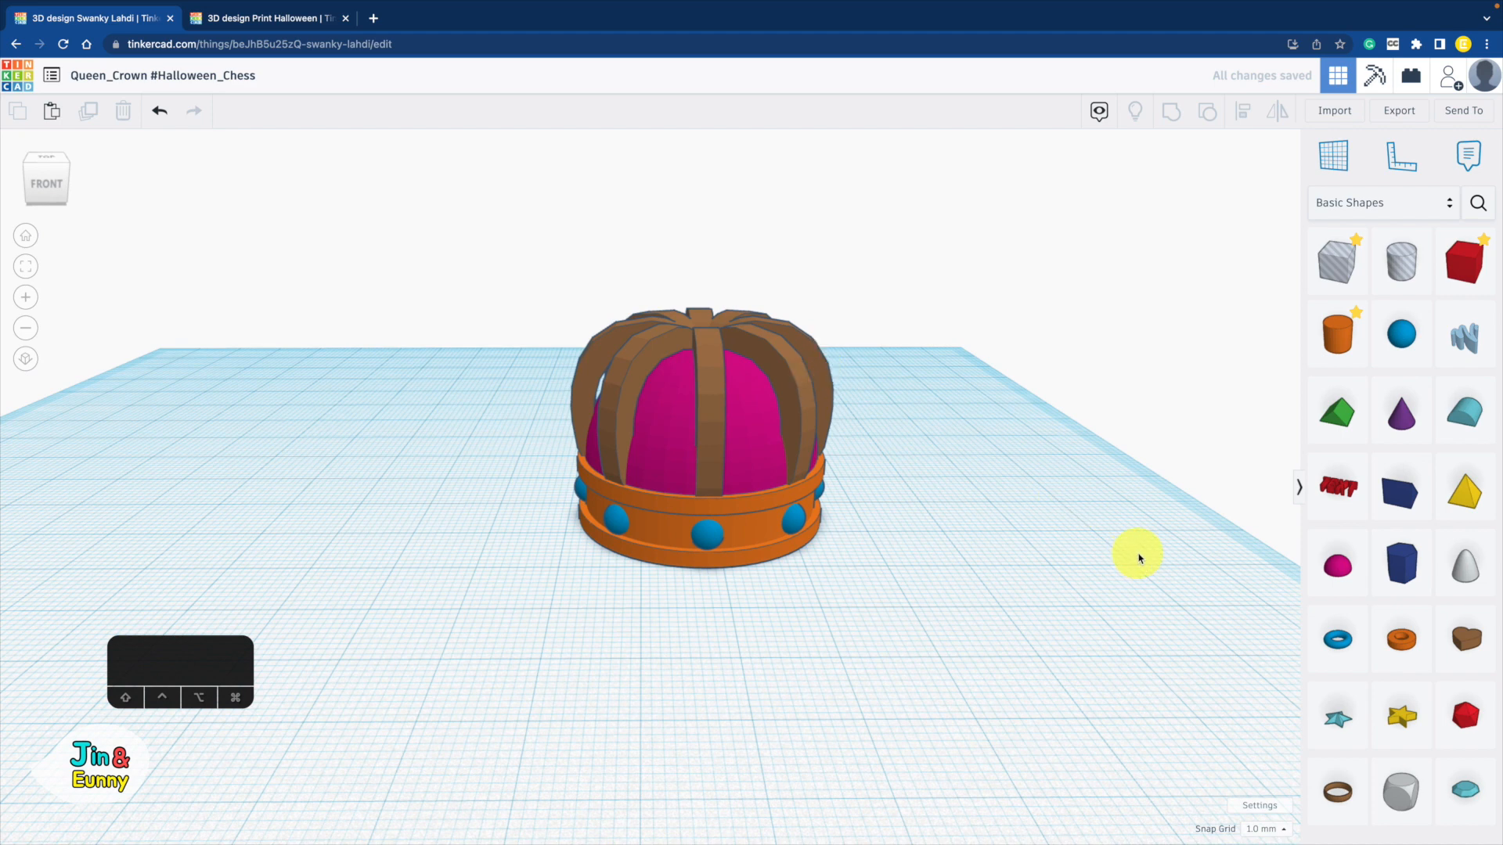
left_click(668, 407)
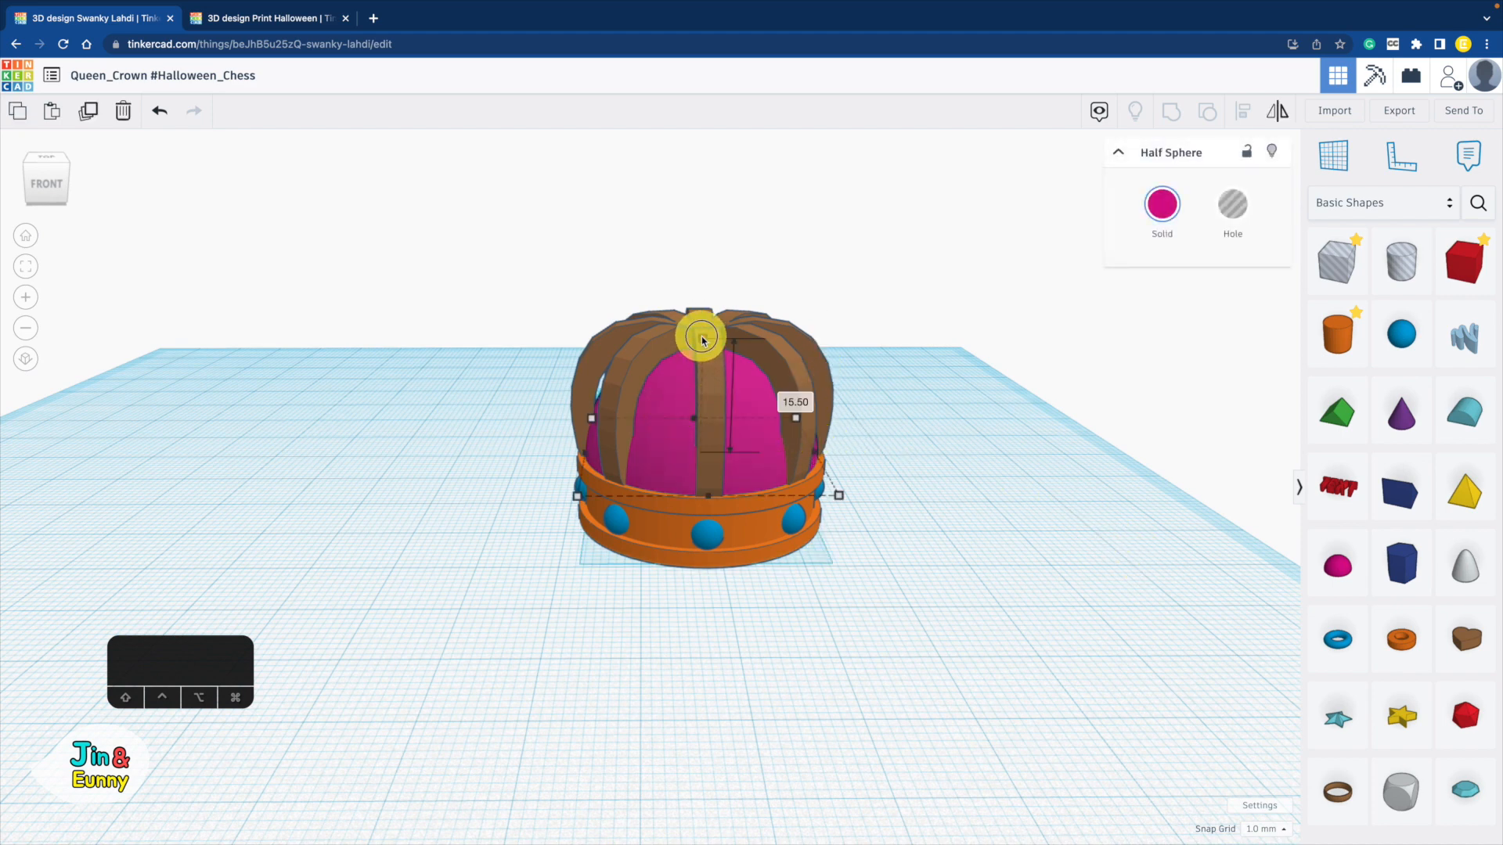
mouse_move(705, 359)
left_mouse_down()
mouse_move(702, 334)
mouse_move(703, 352)
left_mouse_up()
left_click(737, 331)
right_click_drag(859, 368, 872, 466)
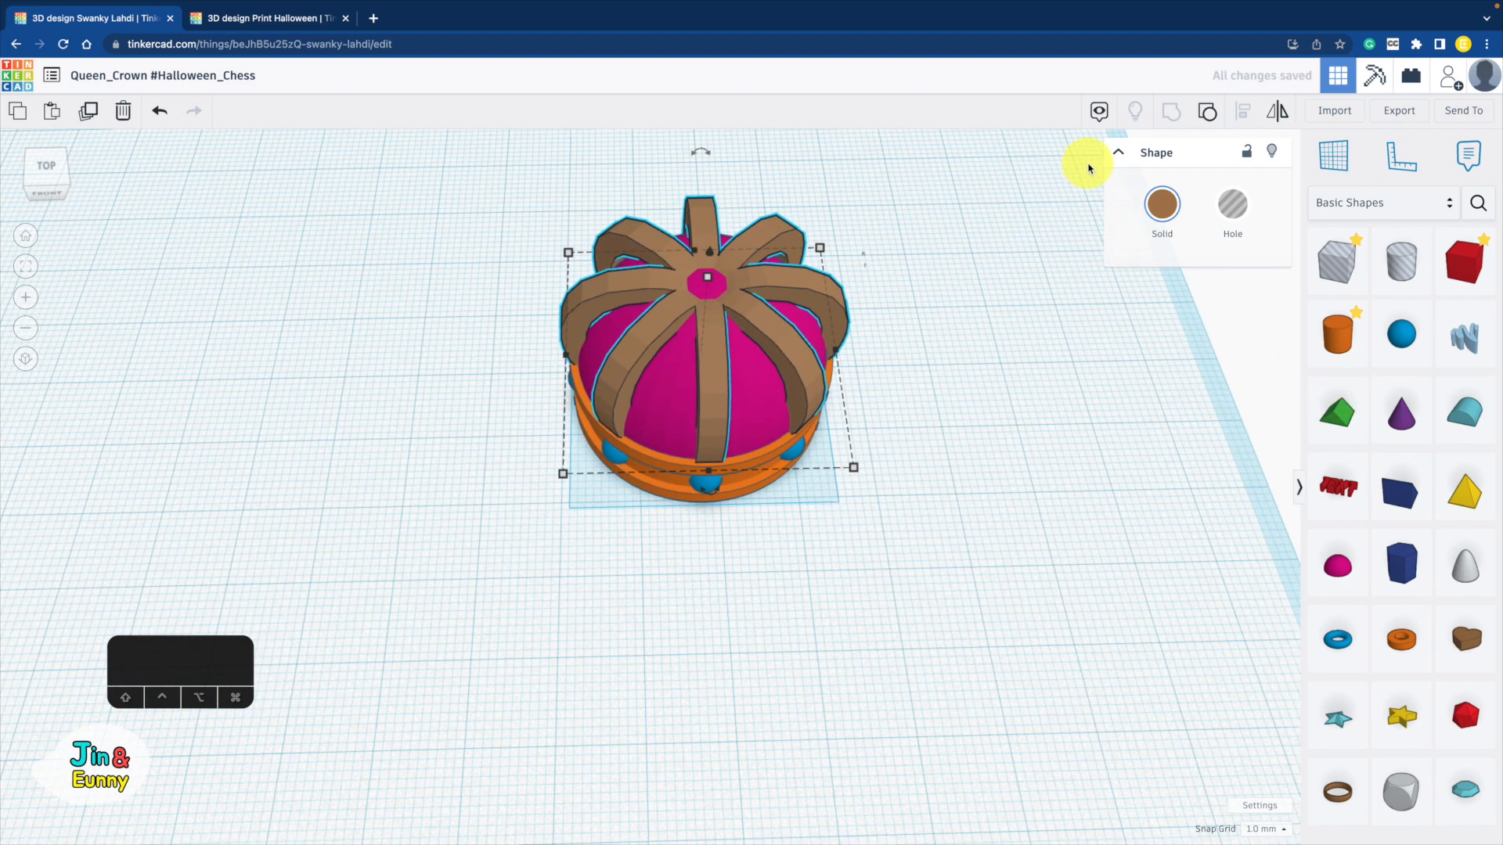
- Add a sphere in front of the crown, scale it proportionally to 4 mm and set its steps to 24
left_click_drag(1405, 341, 912, 607)
left_click_drag(1006, 692, 851, 571, "shift")
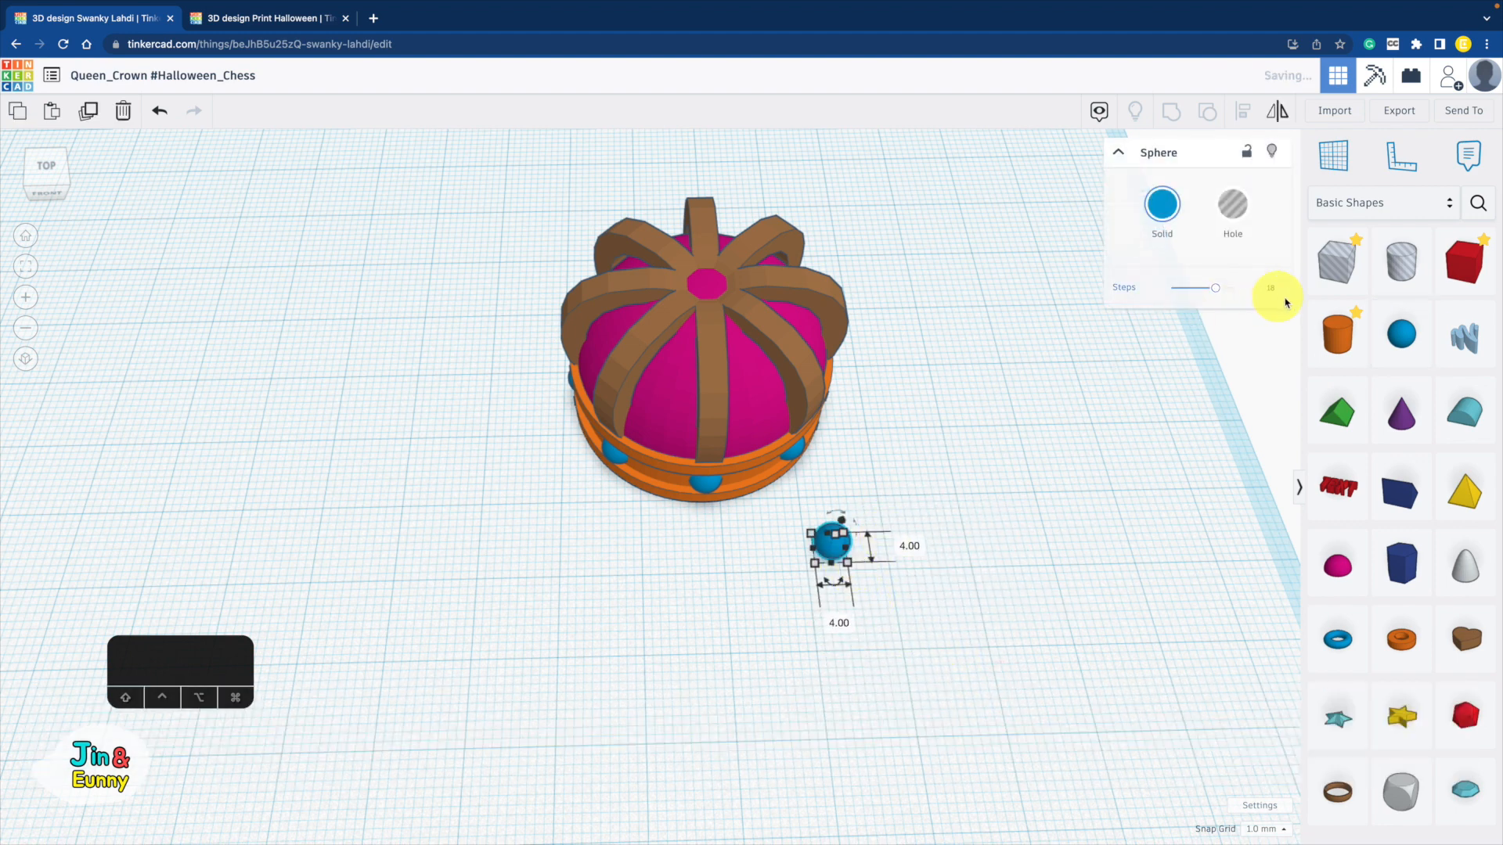
left_click_drag(1298, 288, 1309, 287)
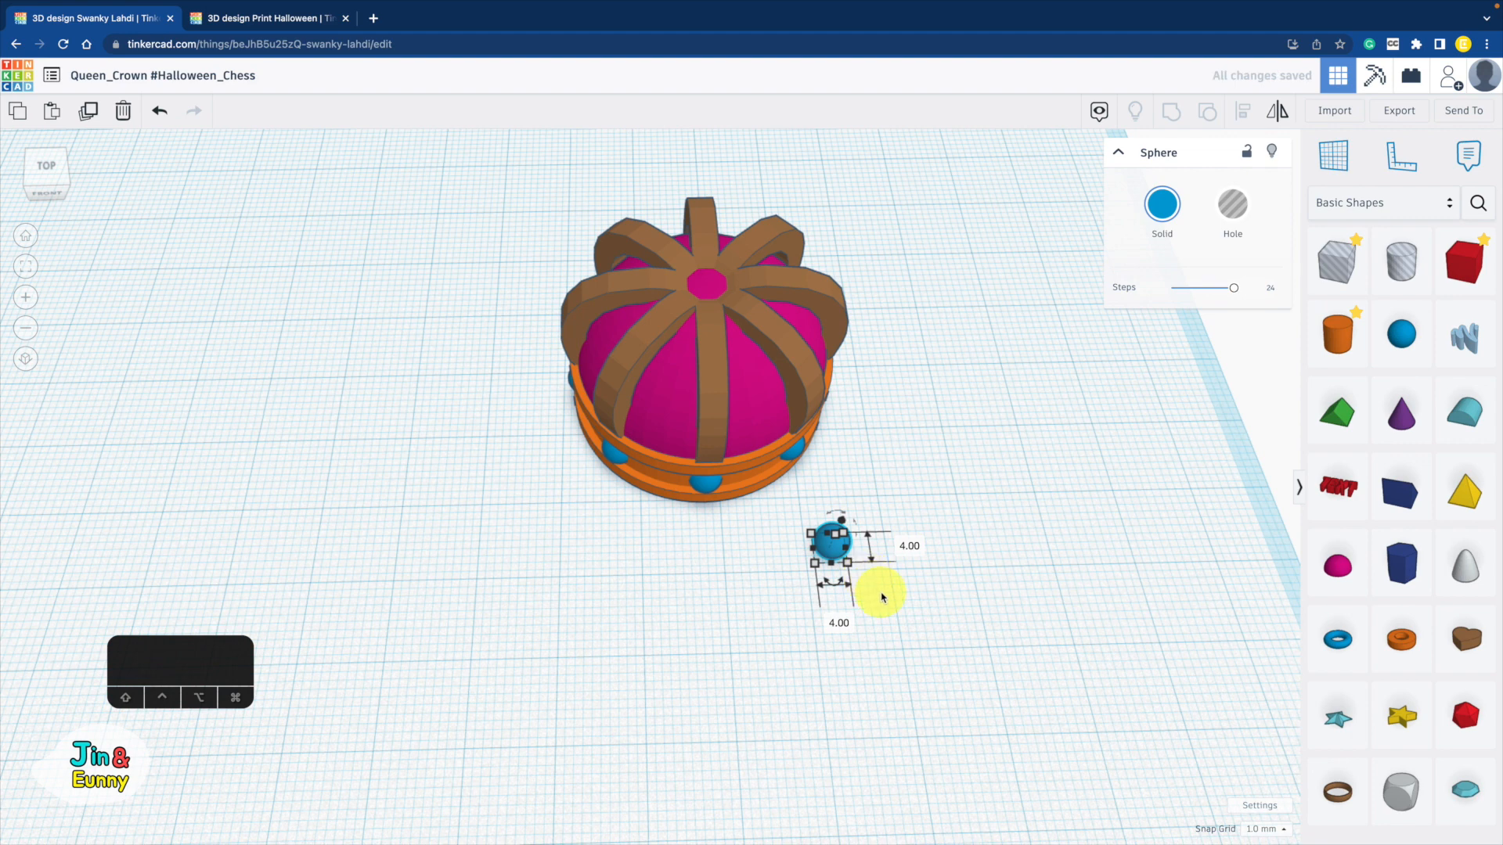
- Raise the small sphere 30 mm and align it with the crown parts on their left-right centre
left_click_drag(842, 526, 882, 346)
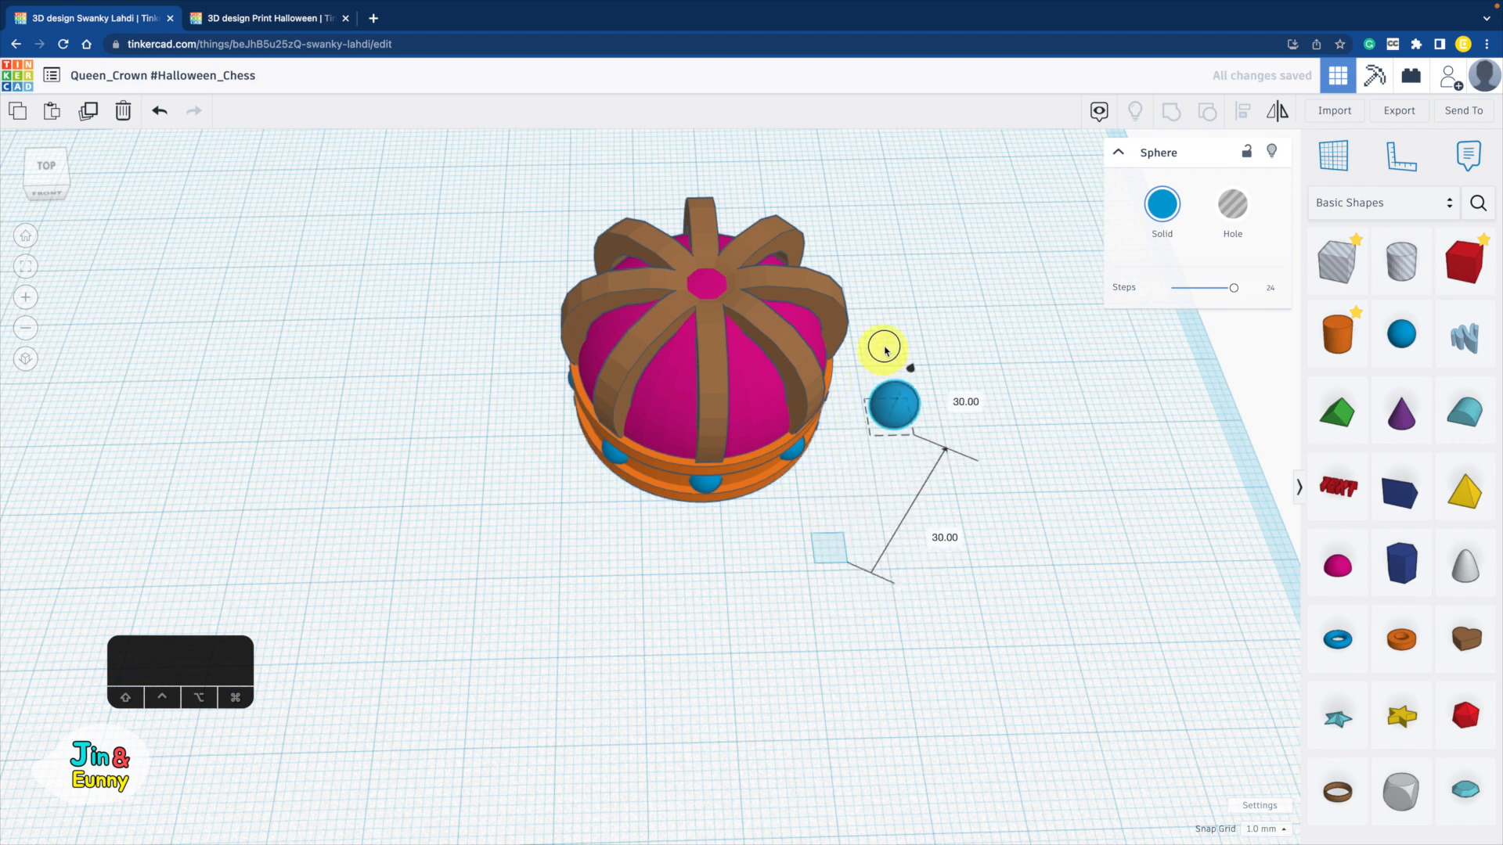
left_click_drag(1027, 552, 480, 205)
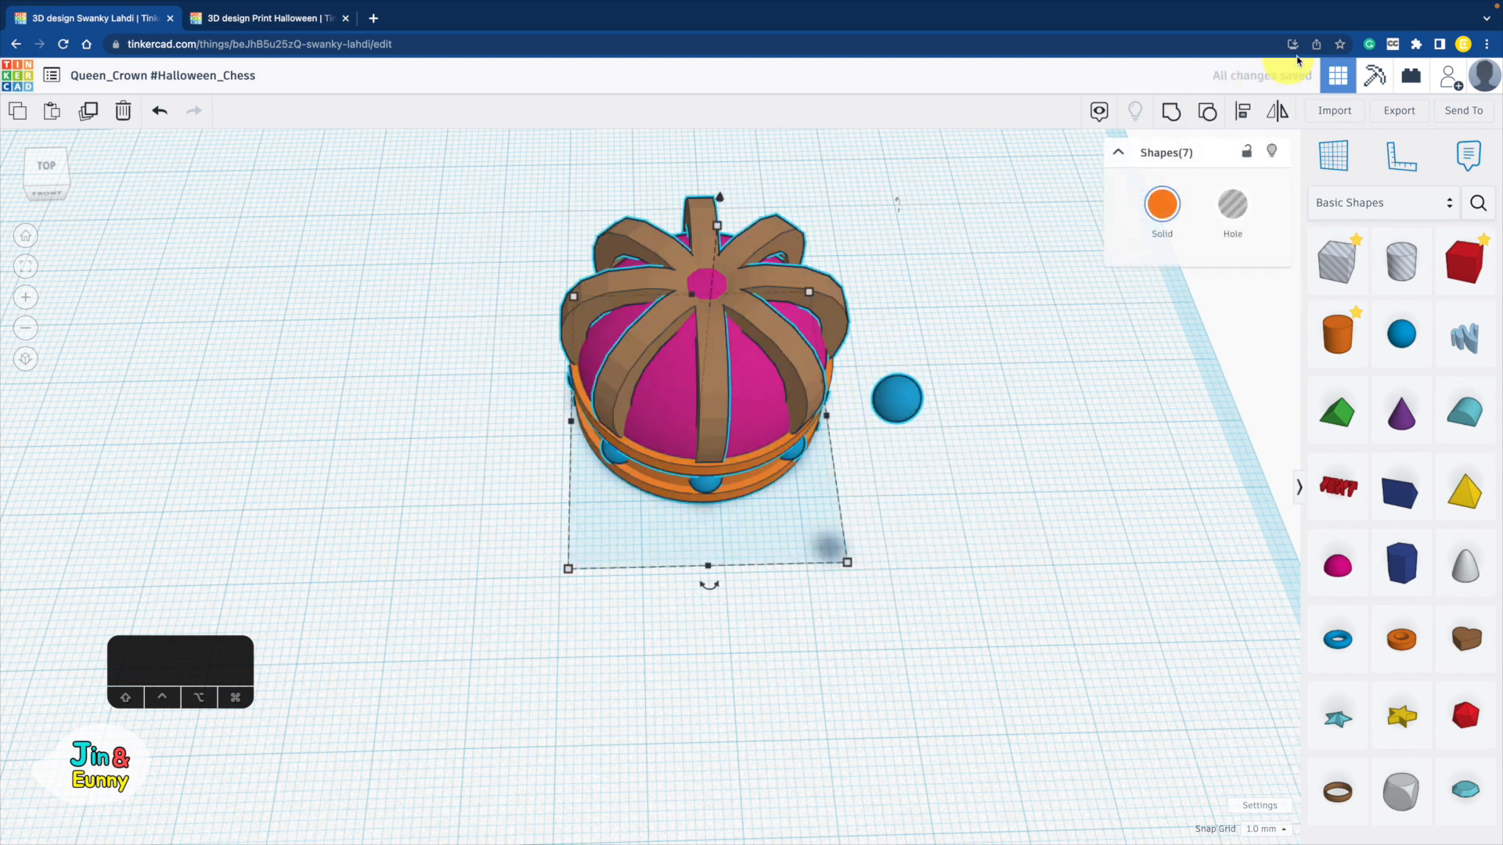
left_click(1250, 107)
left_click(709, 586)
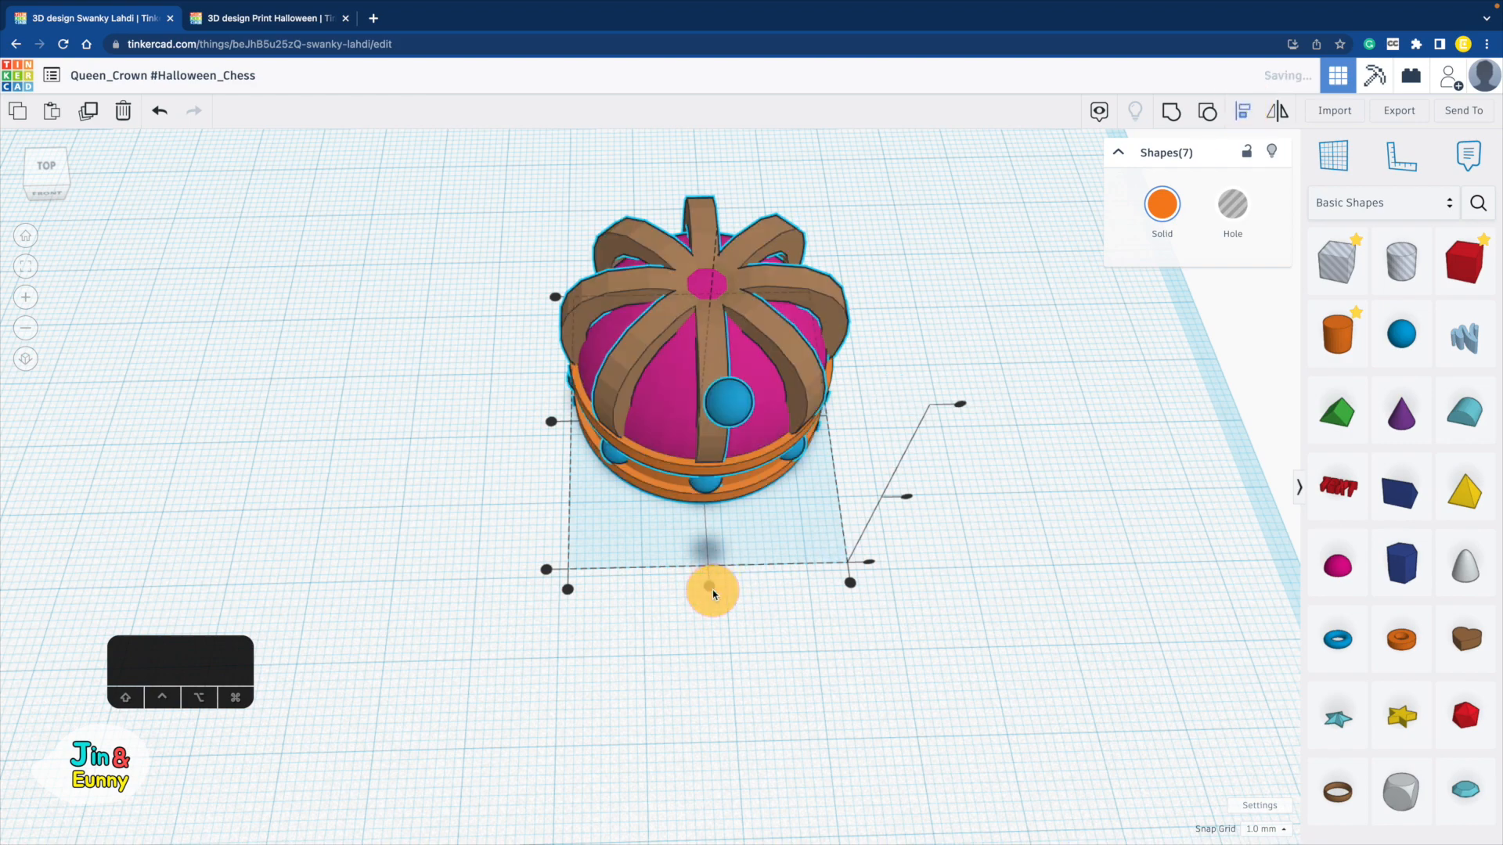
- Align the small sphere with the crown parts on their front-back centre and lower it 10 mm onto the crown's top
left_click(552, 423)
left_click(943, 426)
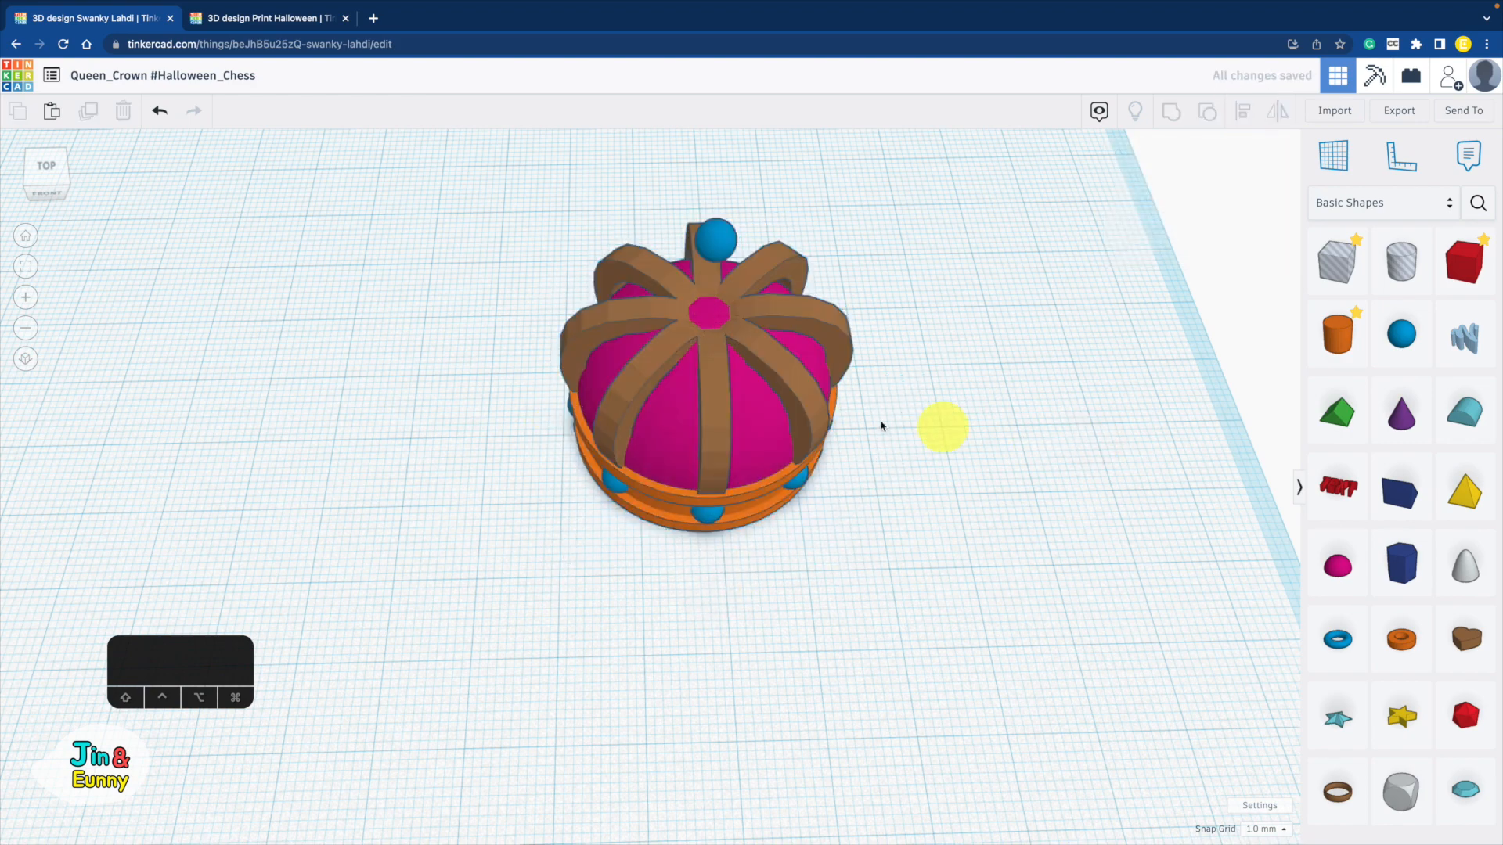
right_click_drag(880, 419, 798, 292)
left_click(706, 293)
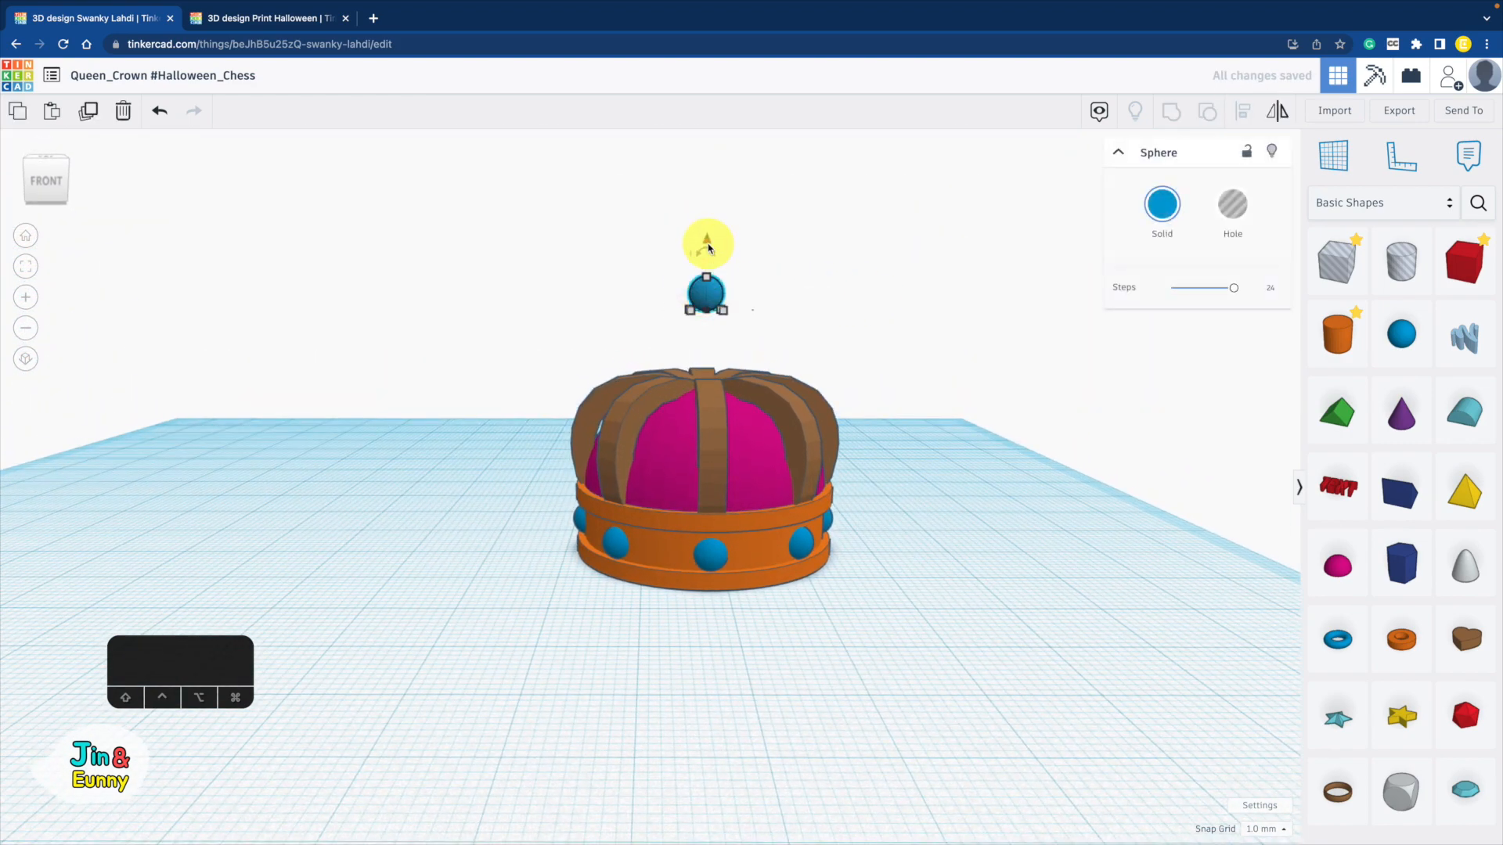
left_click_drag(706, 249, 712, 315)
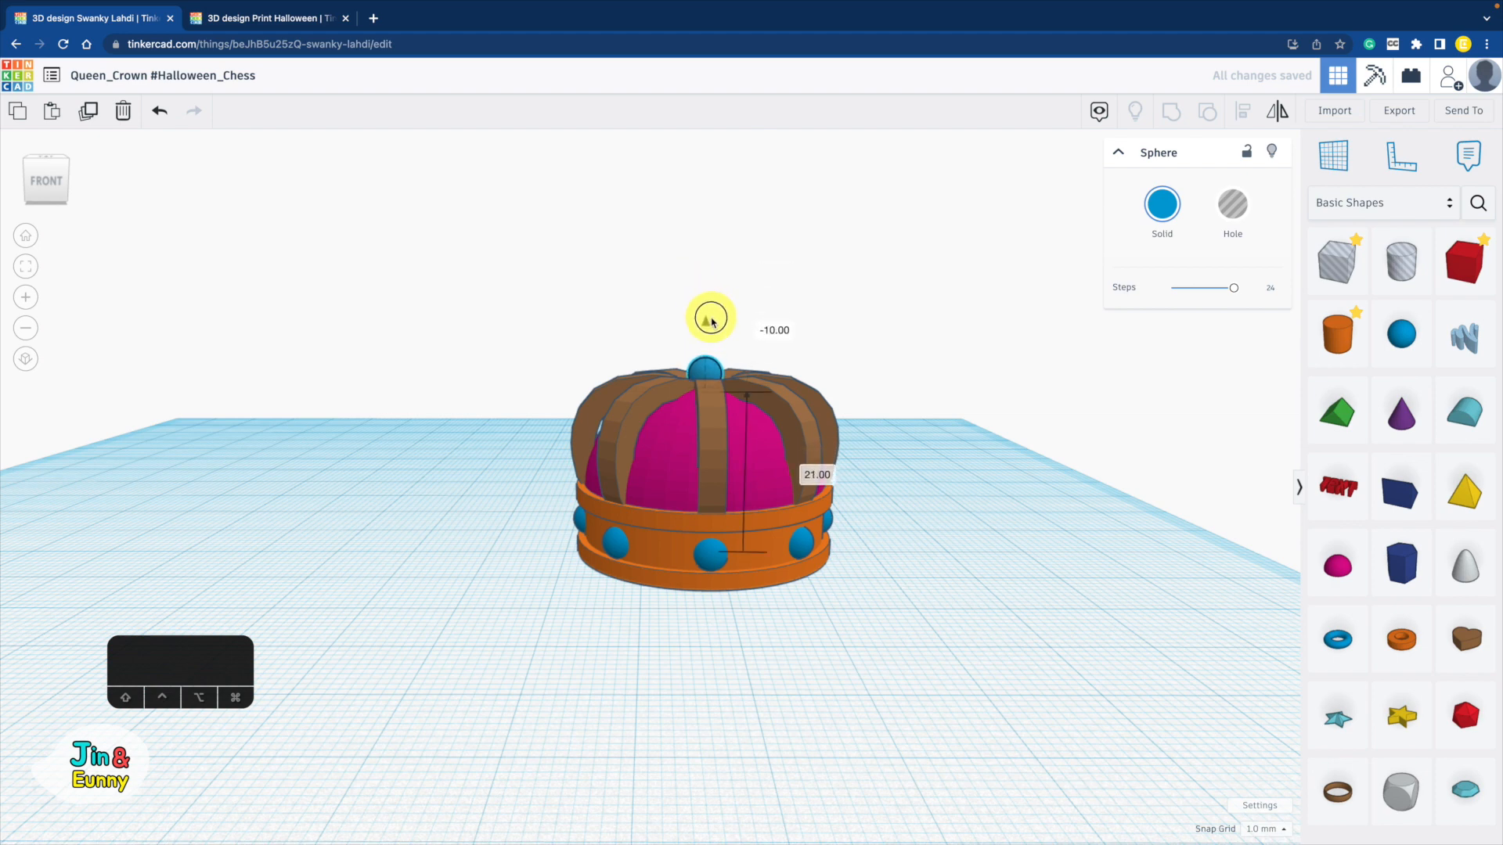
- Scale the top sphere proportionally from its centre to 6 mm and lower it slightly into the junction of the arches
right_click_drag(869, 335, 784, 397)
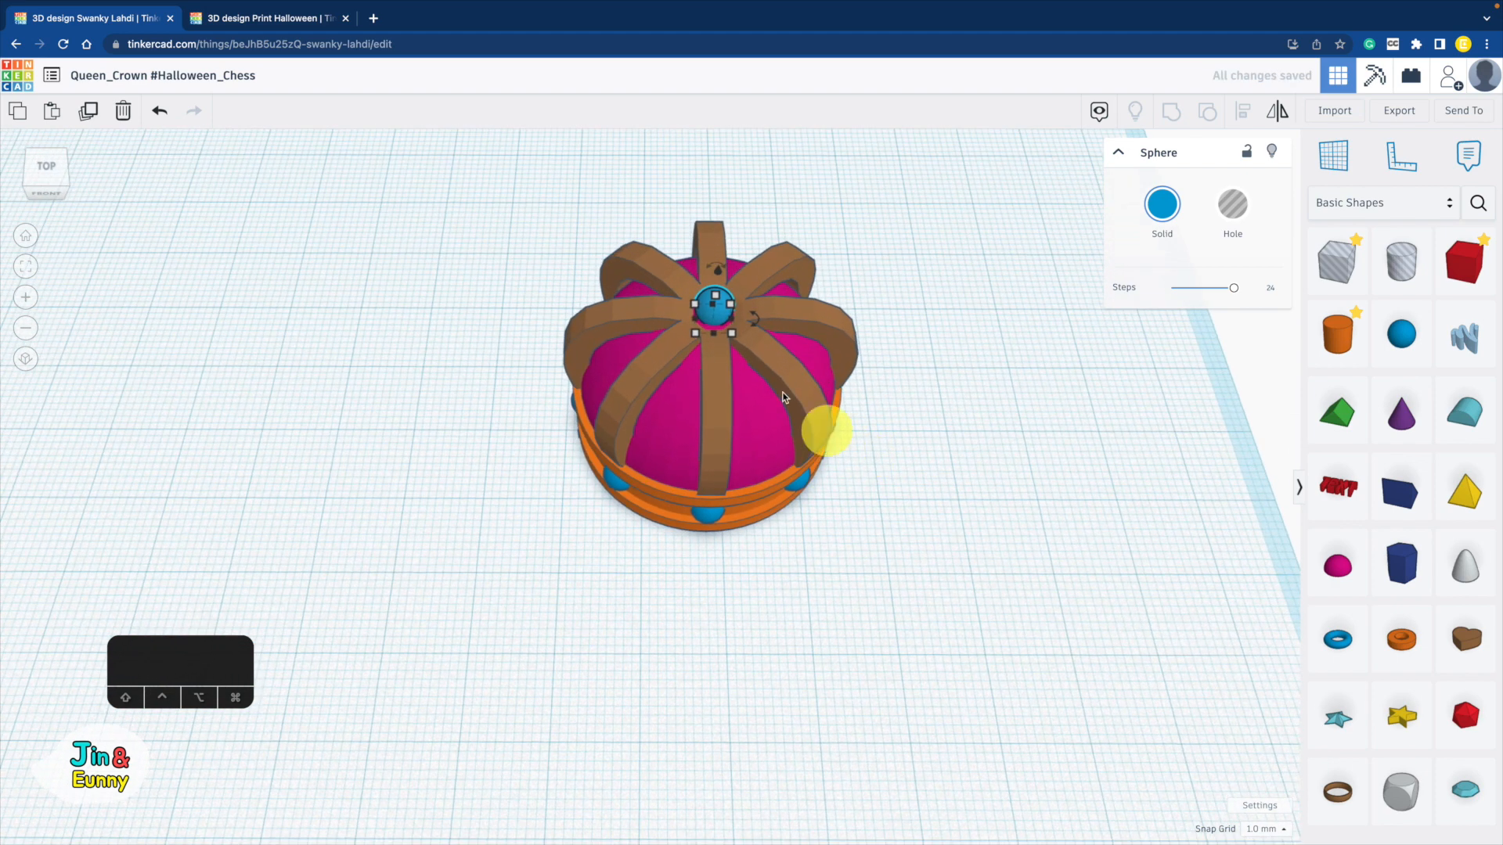
left_click_drag(733, 344, 738, 337, "alt+shift")
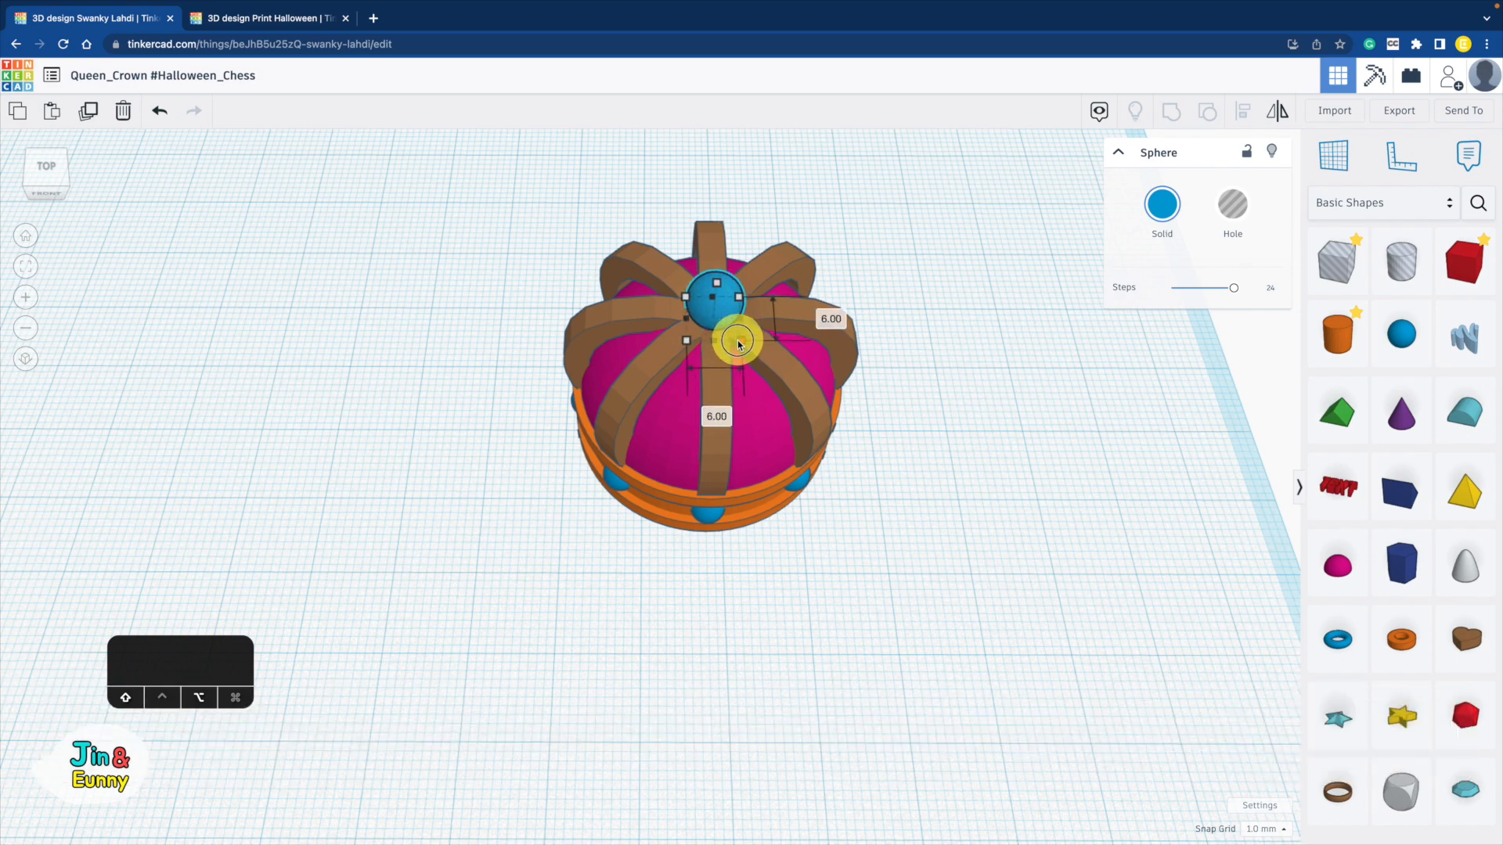
right_click_drag(778, 354, 801, 263)
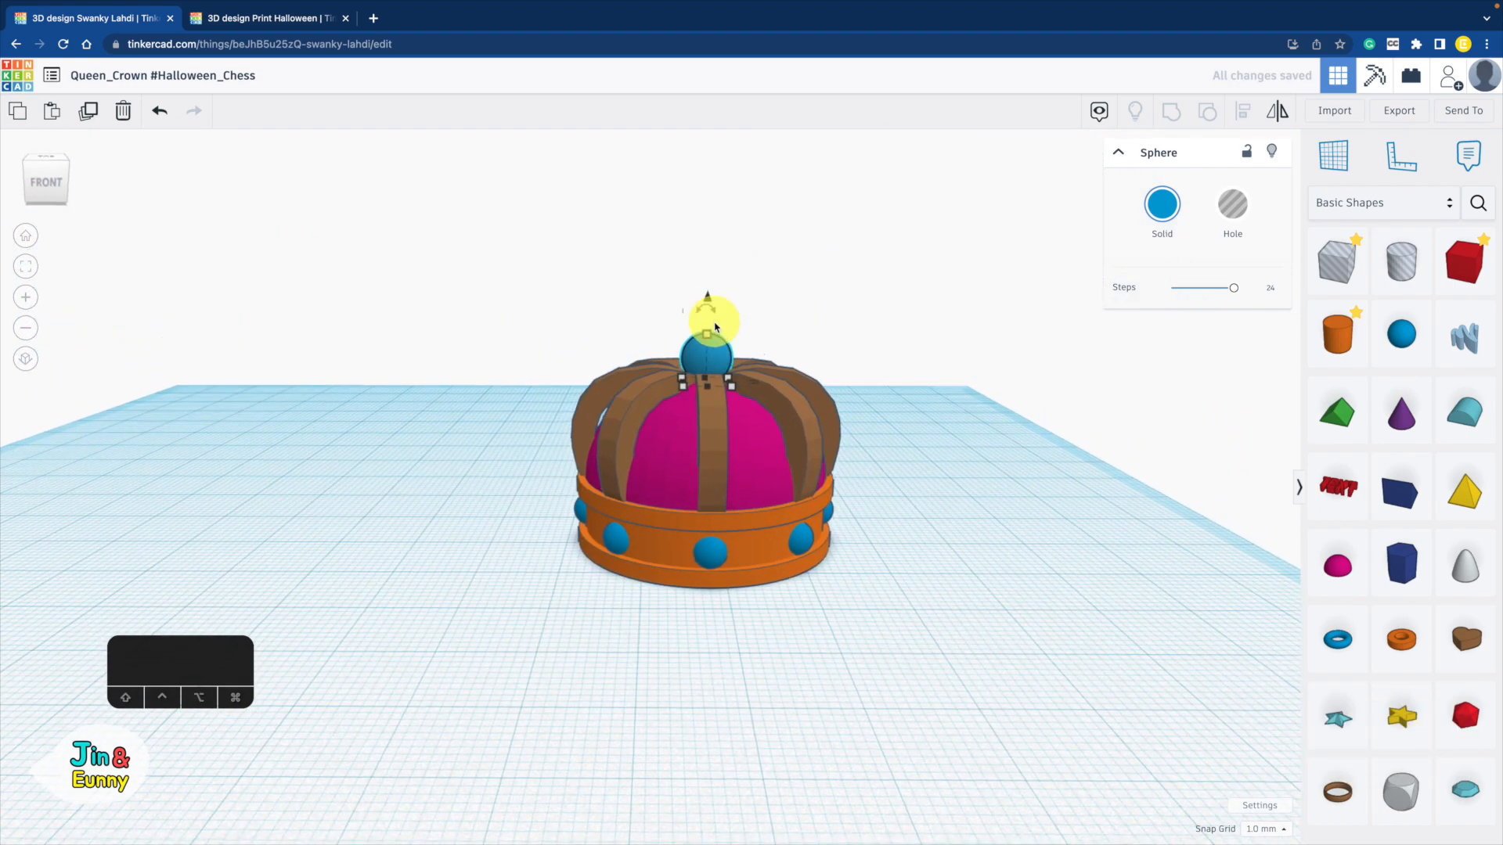
left_click_drag(709, 299, 709, 311)
- Recolour all seven crown parts with the dark golden-yellow preset
right_click_drag(869, 389, 869, 480)
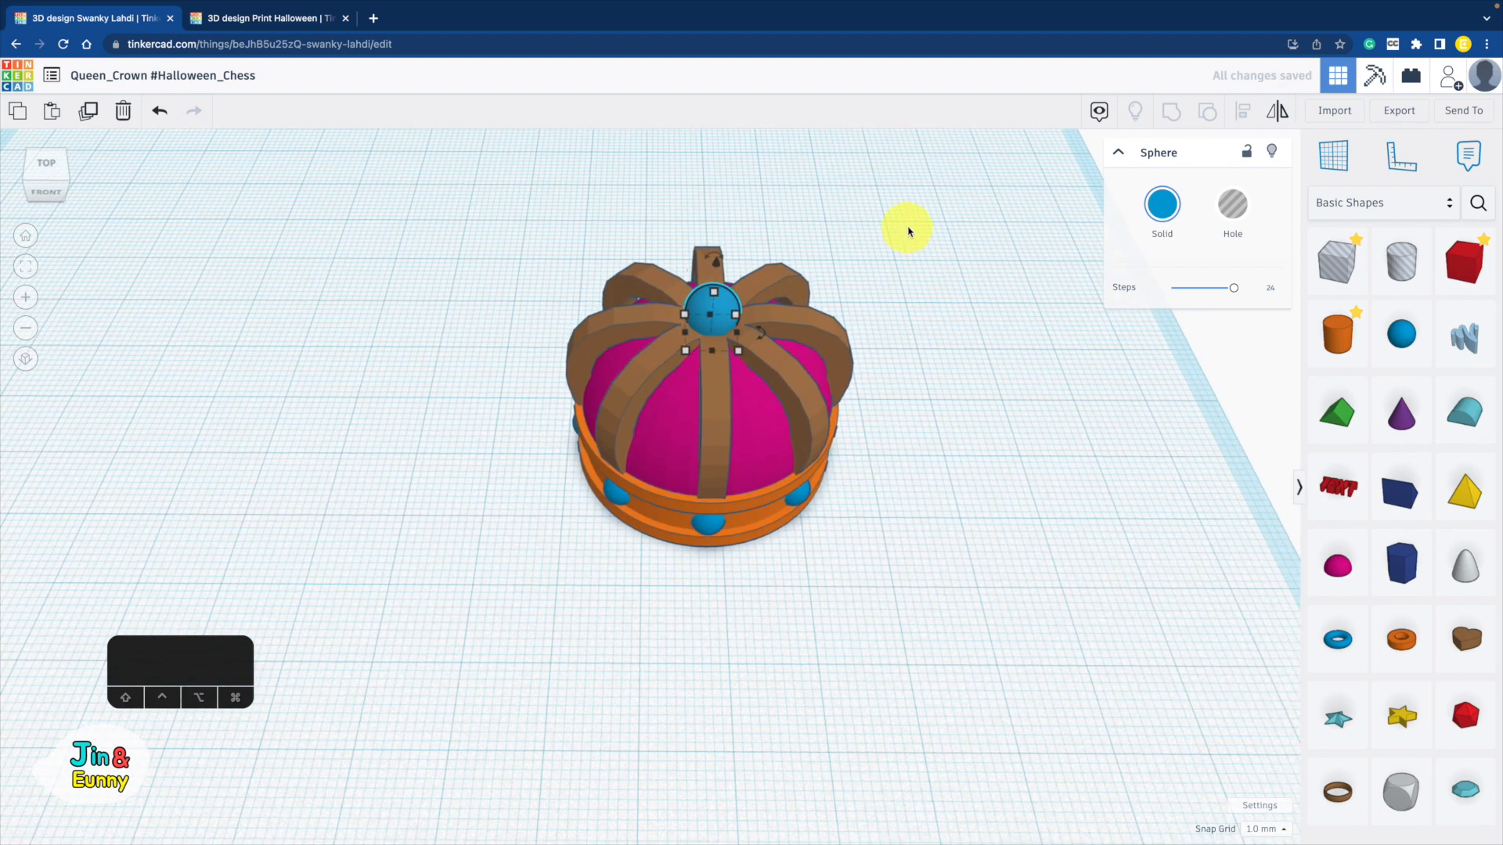
left_click_drag(908, 231, 509, 607)
left_click(1165, 208)
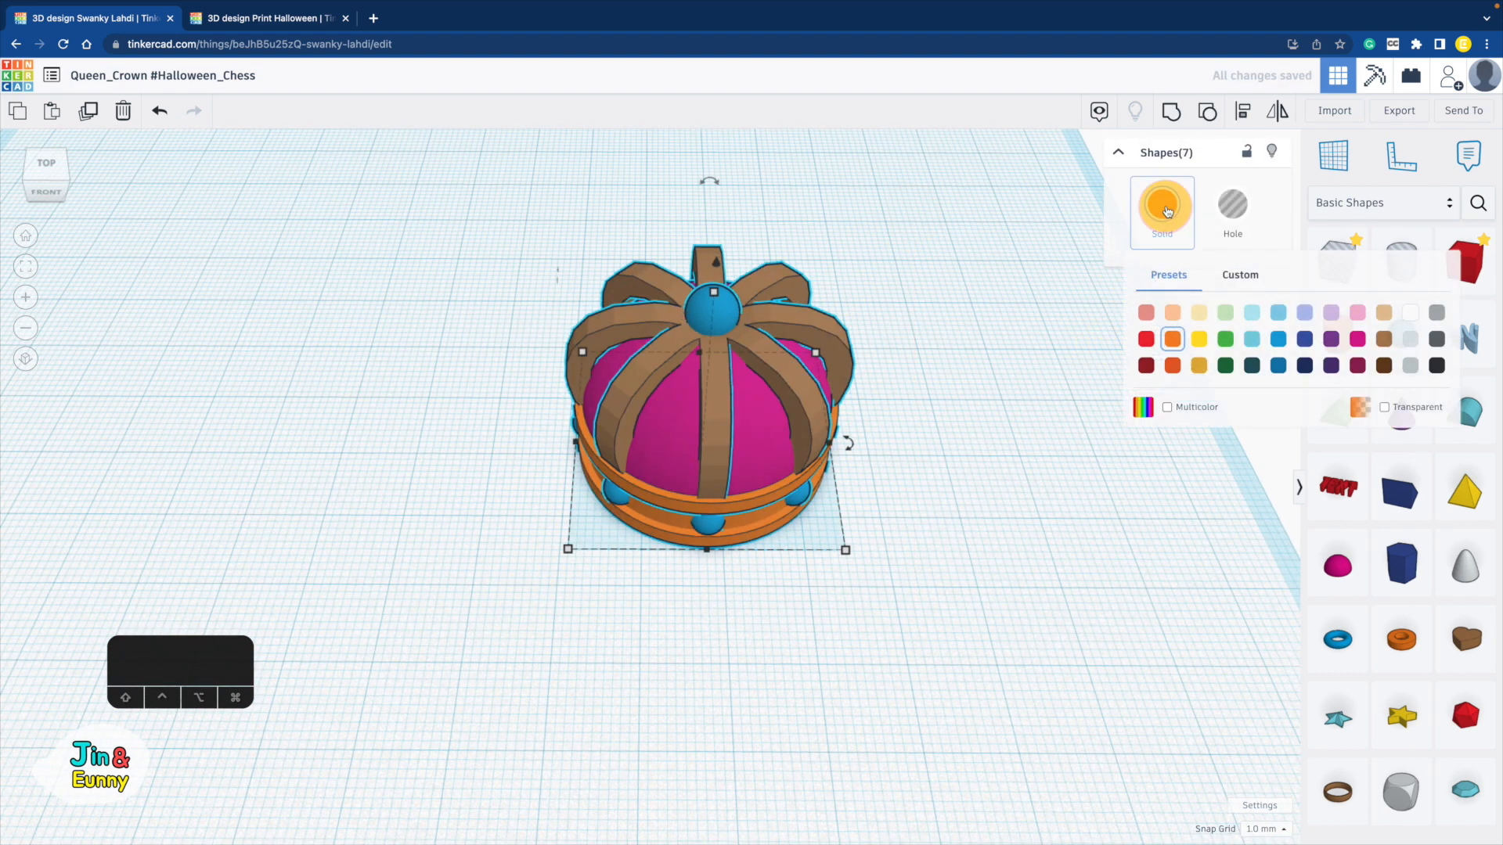
left_click(1197, 342)
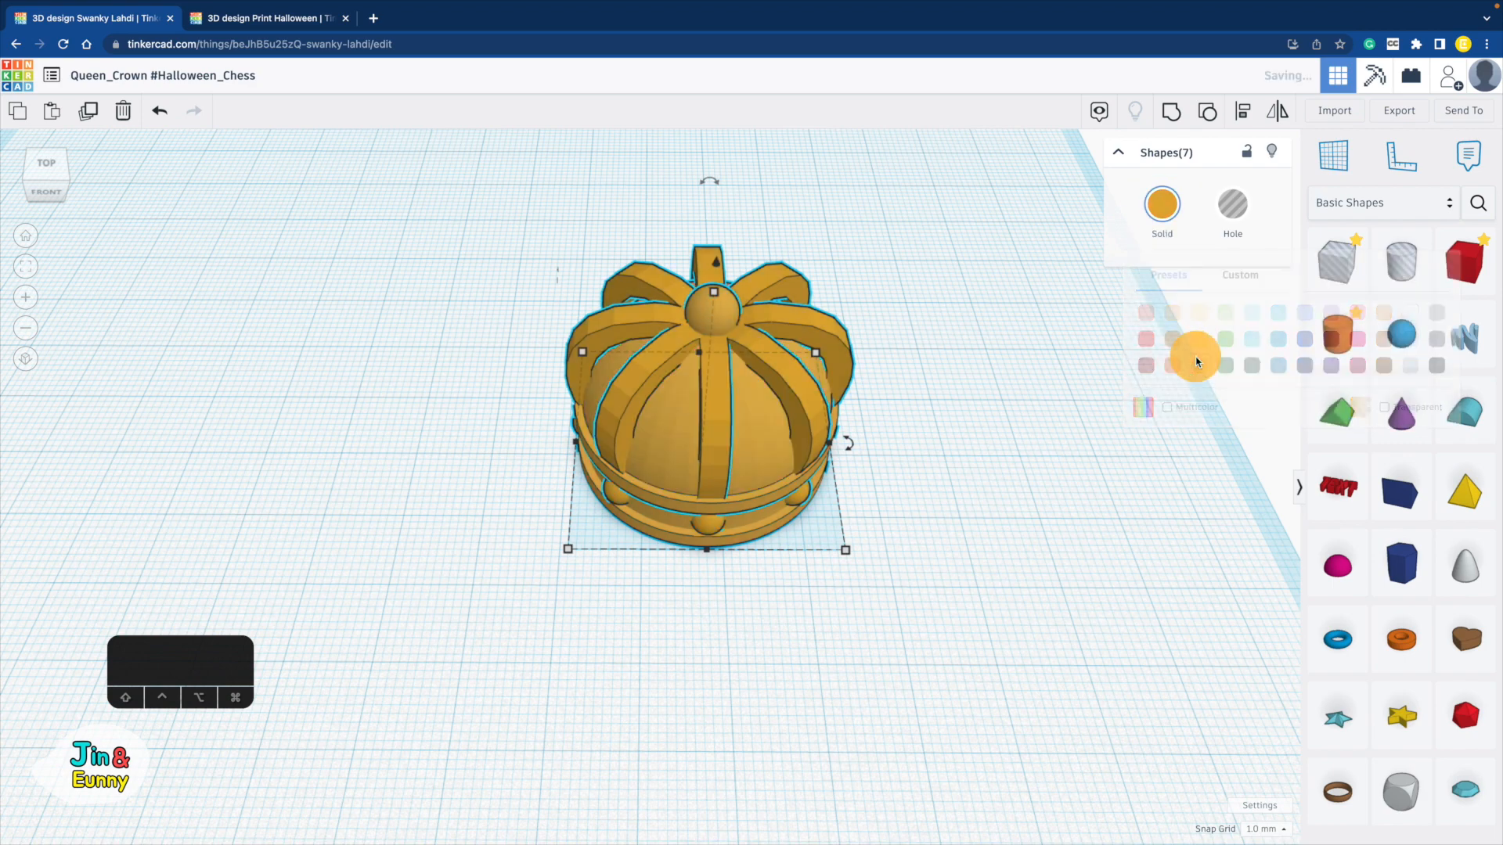
left_click(983, 467)
right_click_drag(983, 467, 979, 360)
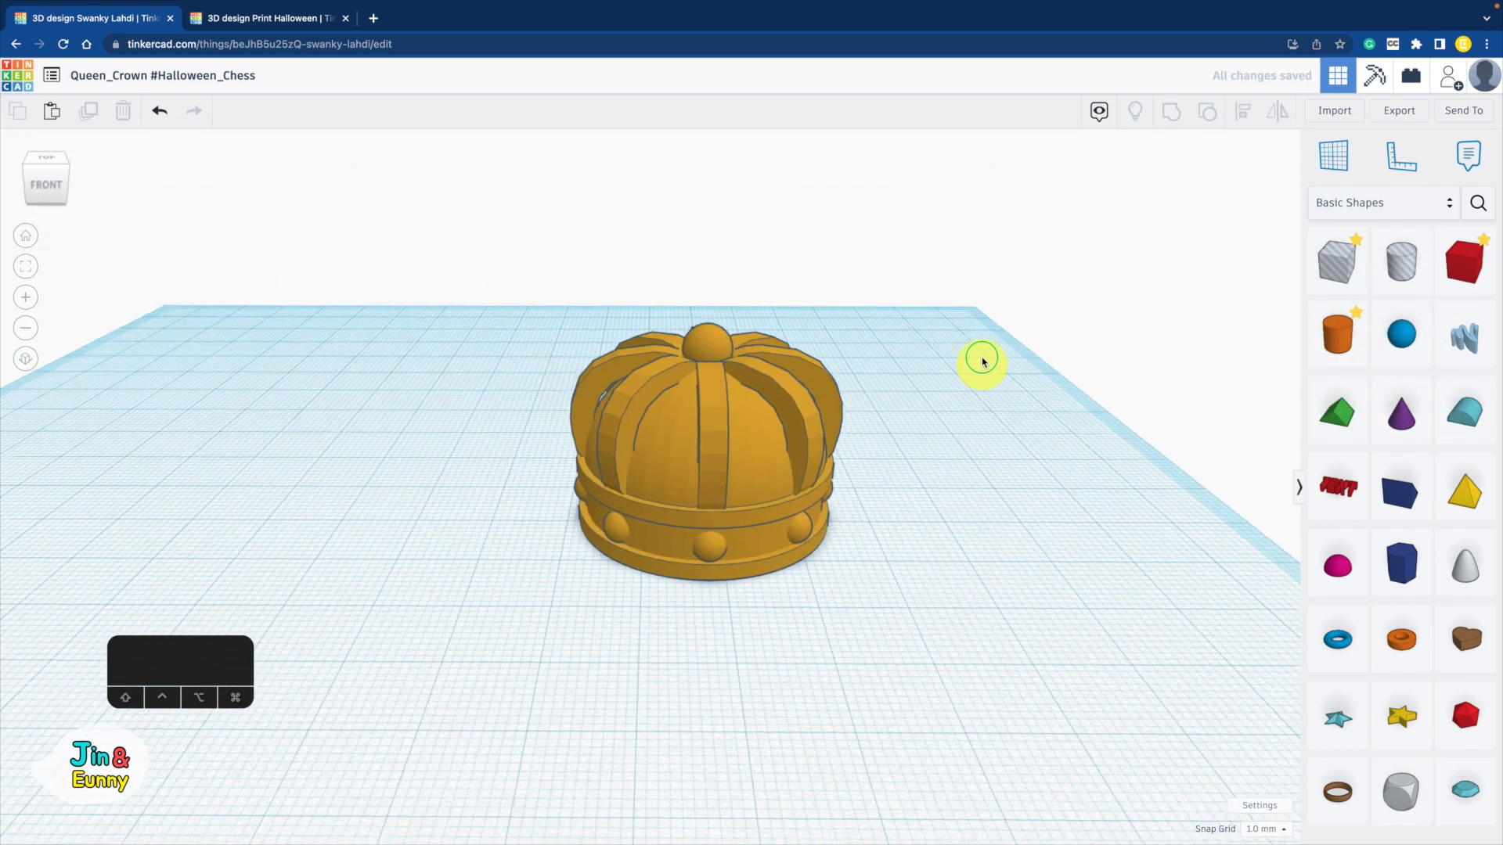